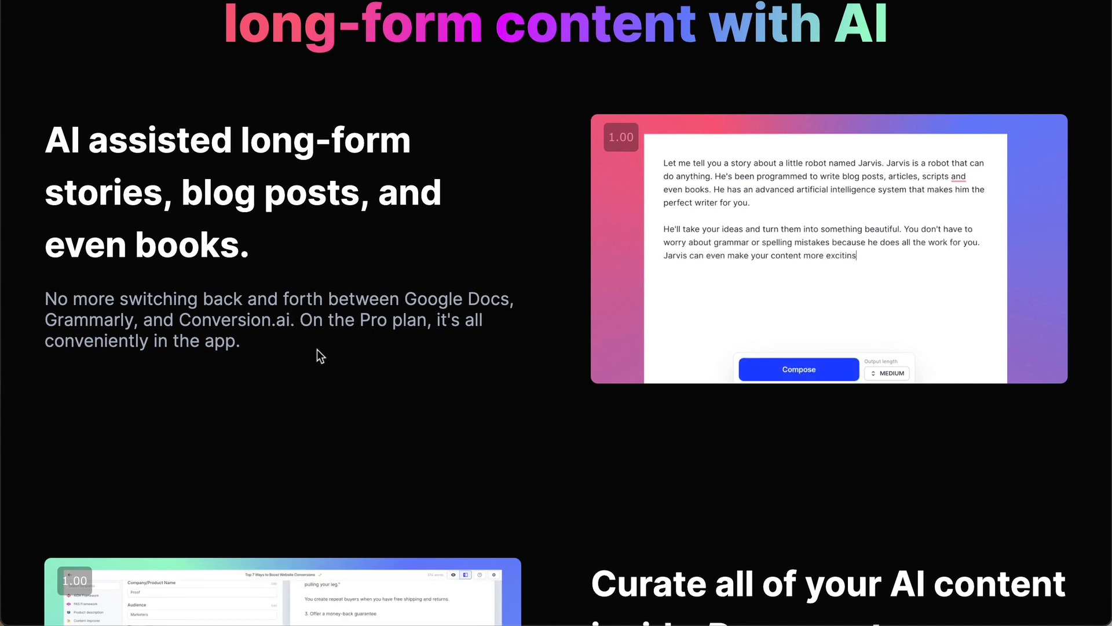
- Review the long-form features on the sales page and the Pro Unlimited plan's price and included features
scroll(513, 450, down, 7)
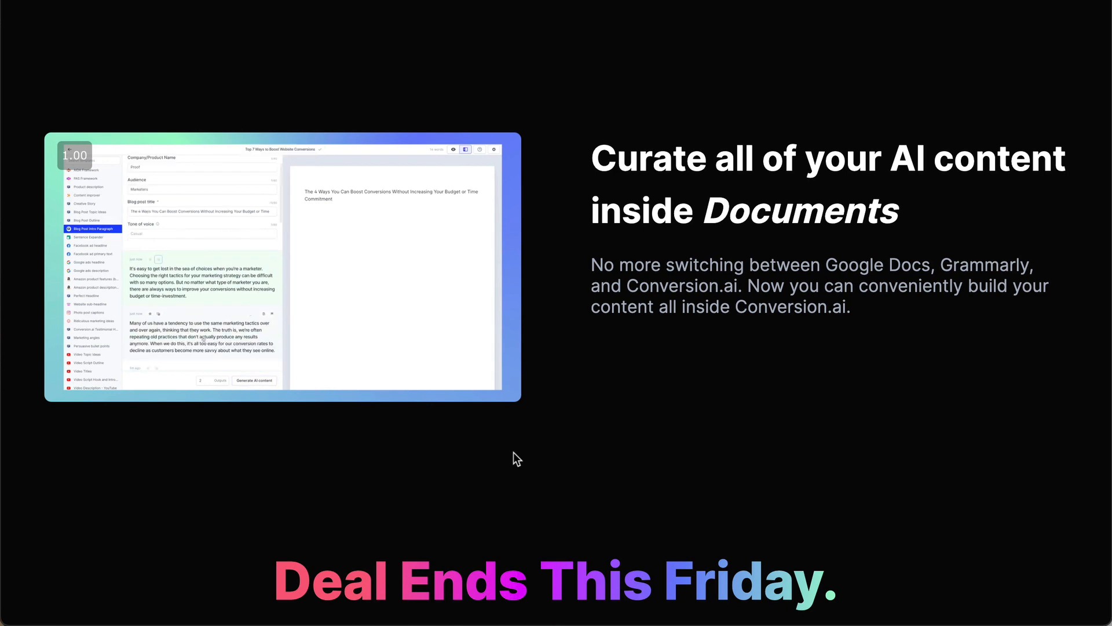
scroll(549, 486, down, 15)
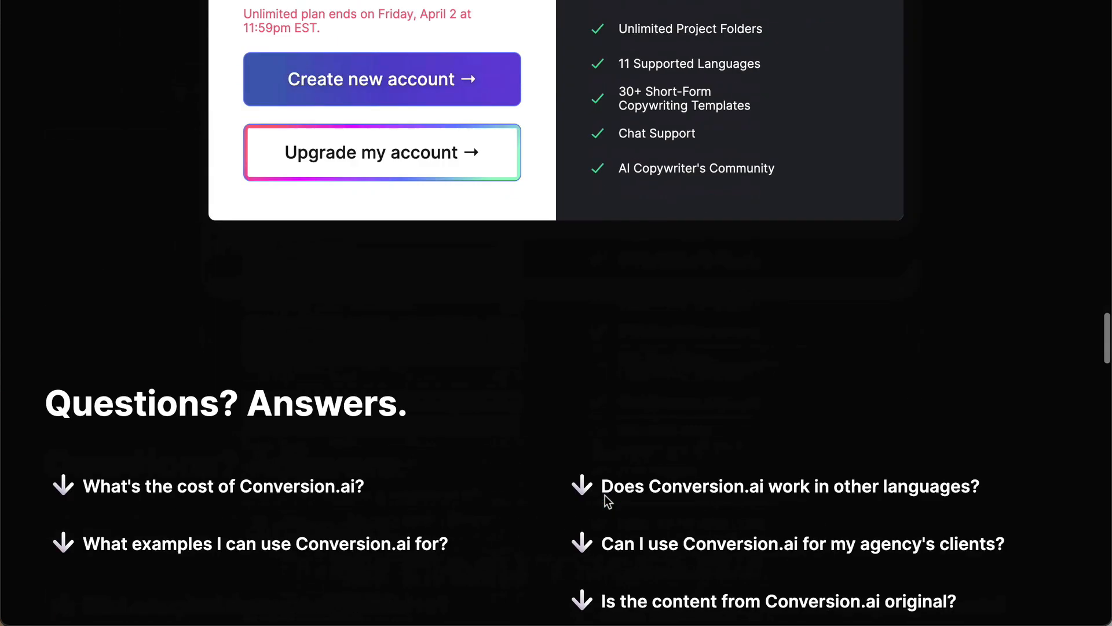
scroll(605, 494, up, 6)
mouse_move(605, 496)
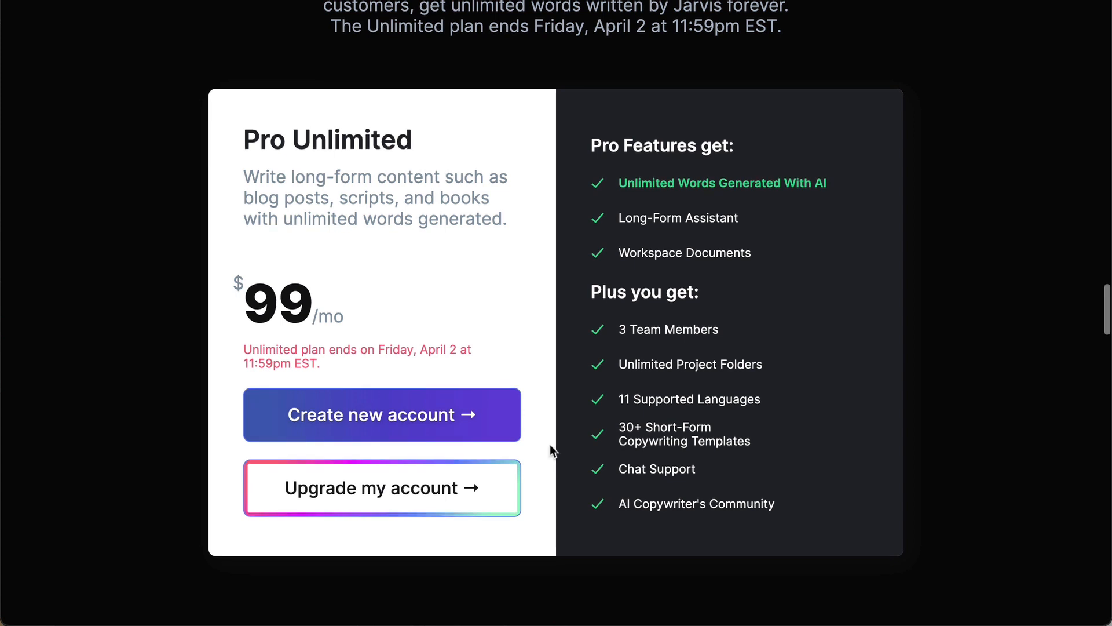
scroll(550, 449, up, 3)
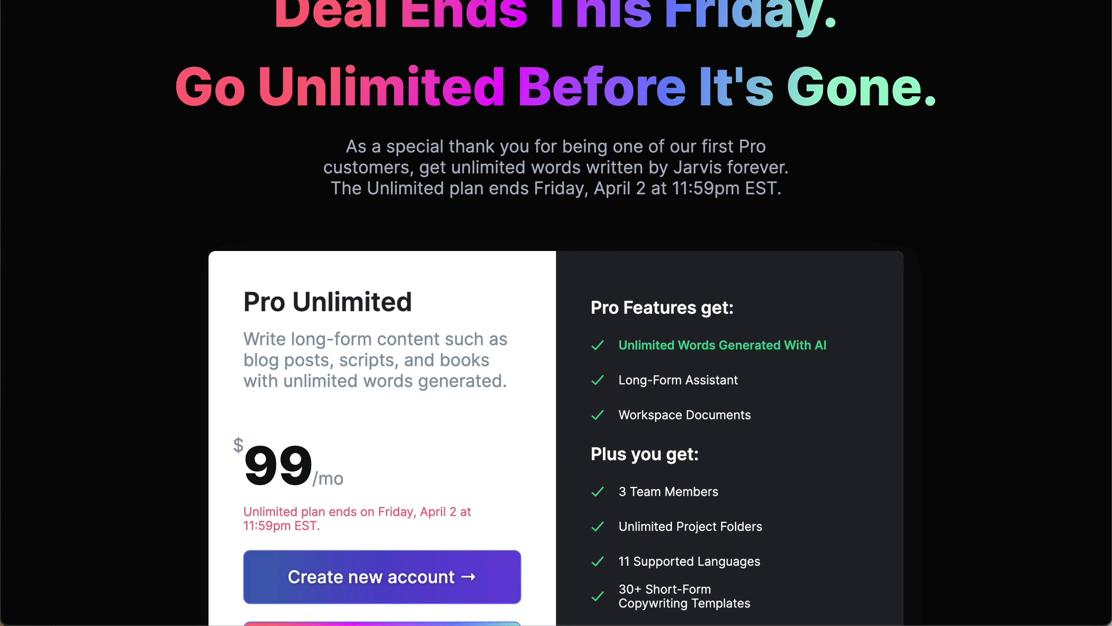
scroll(364, 304, up, 1)
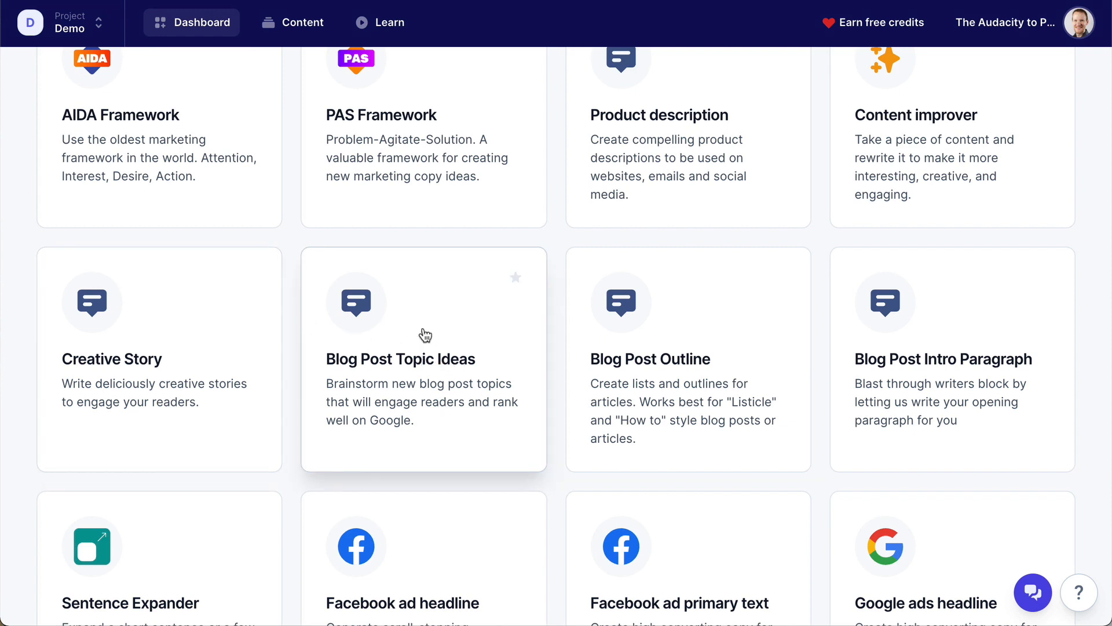
- Open the Blog Post Topic Ideas template and remove the example "Starting a podcast is easier than you think!"
click(425, 334)
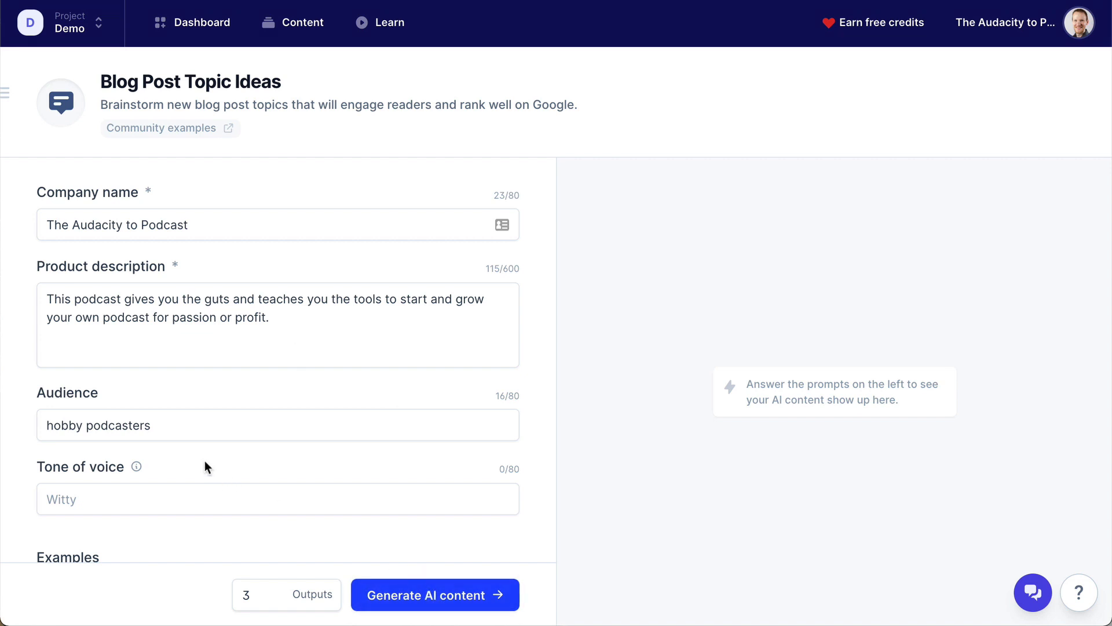
scroll(318, 519, down, 4)
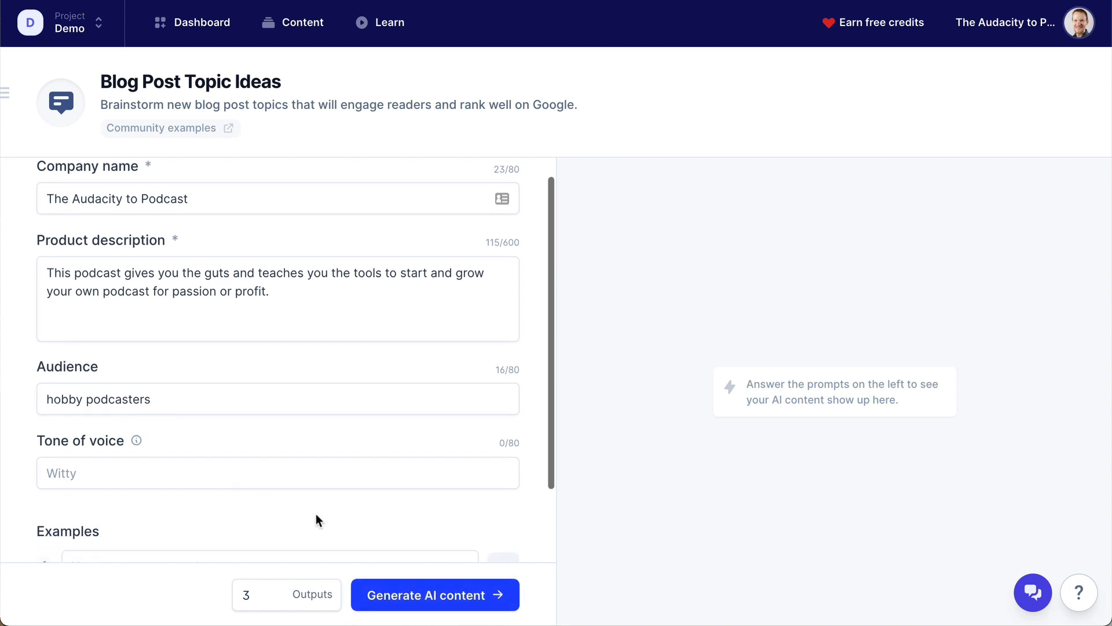
scroll(395, 543, up, 3)
scroll(396, 542, down, 3)
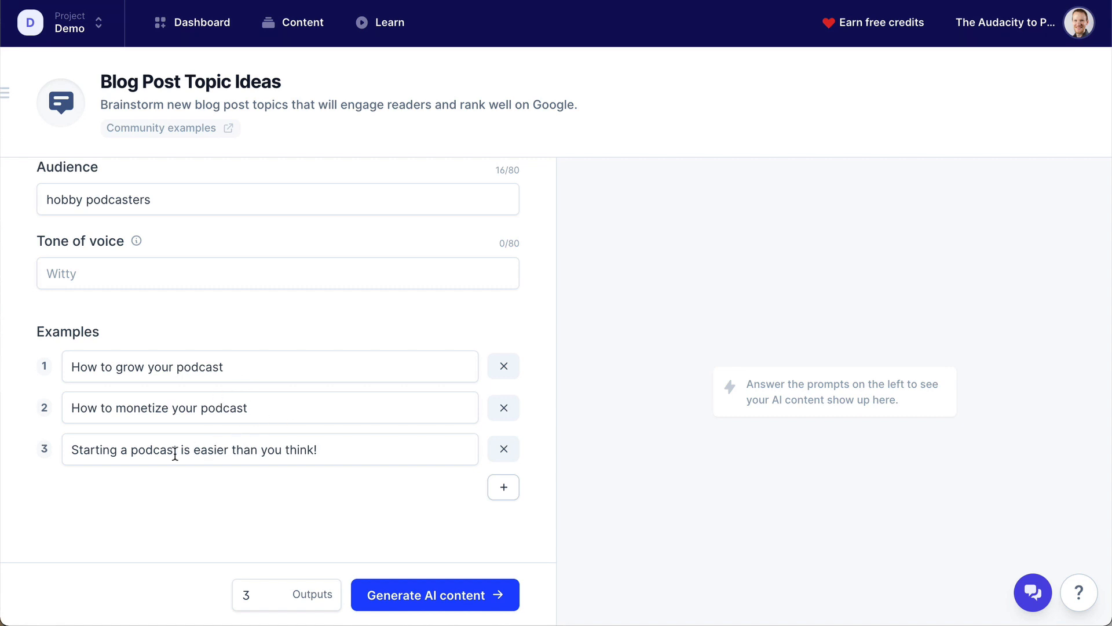
click(490, 455)
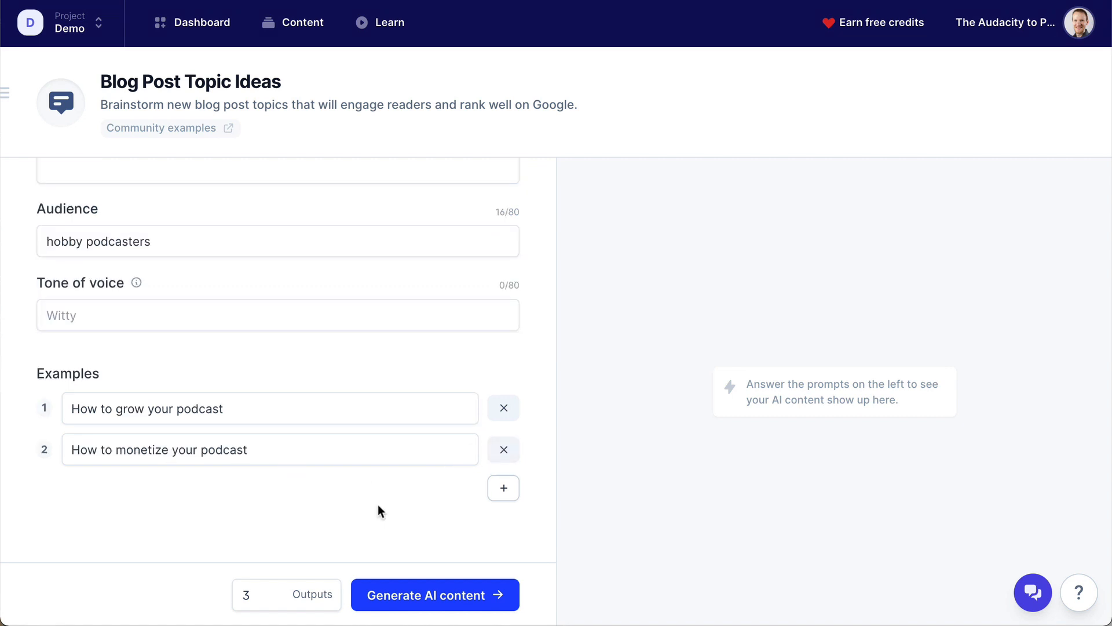
- Generate three blog post topic ideas and copy the idea "Ways to improve your audio quality"
scroll(291, 432, up, 4)
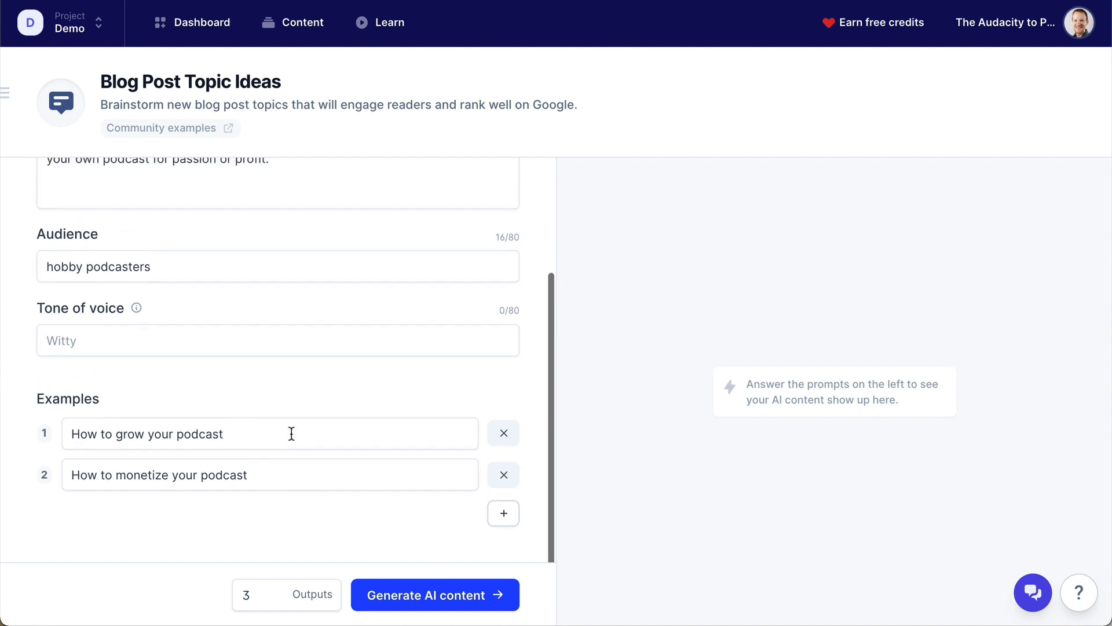
click(424, 601)
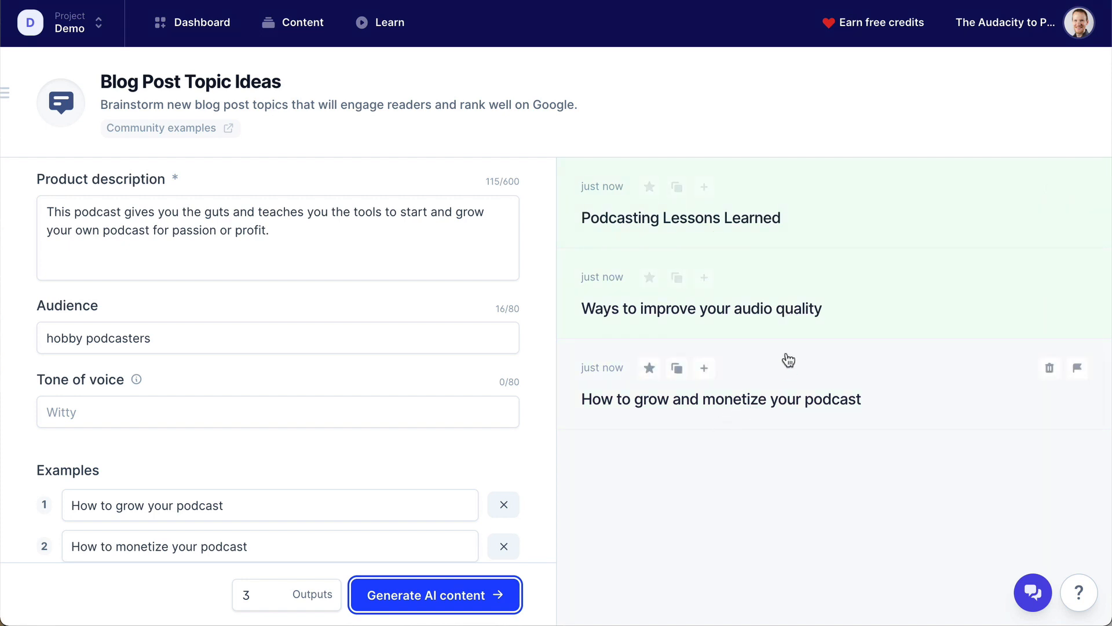
click(678, 283)
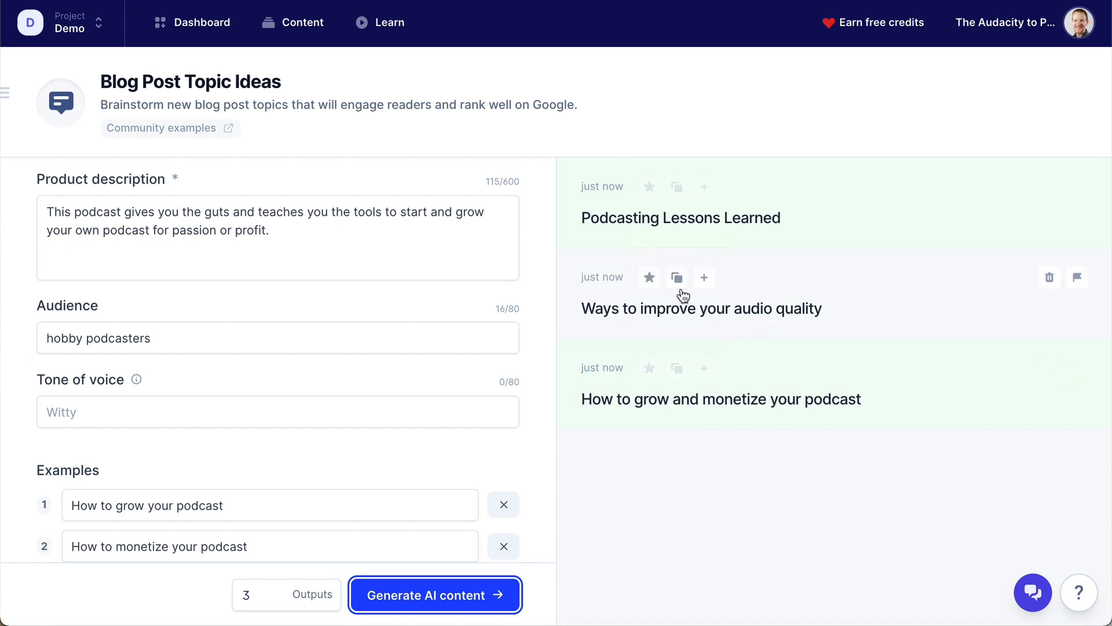
click(677, 283)
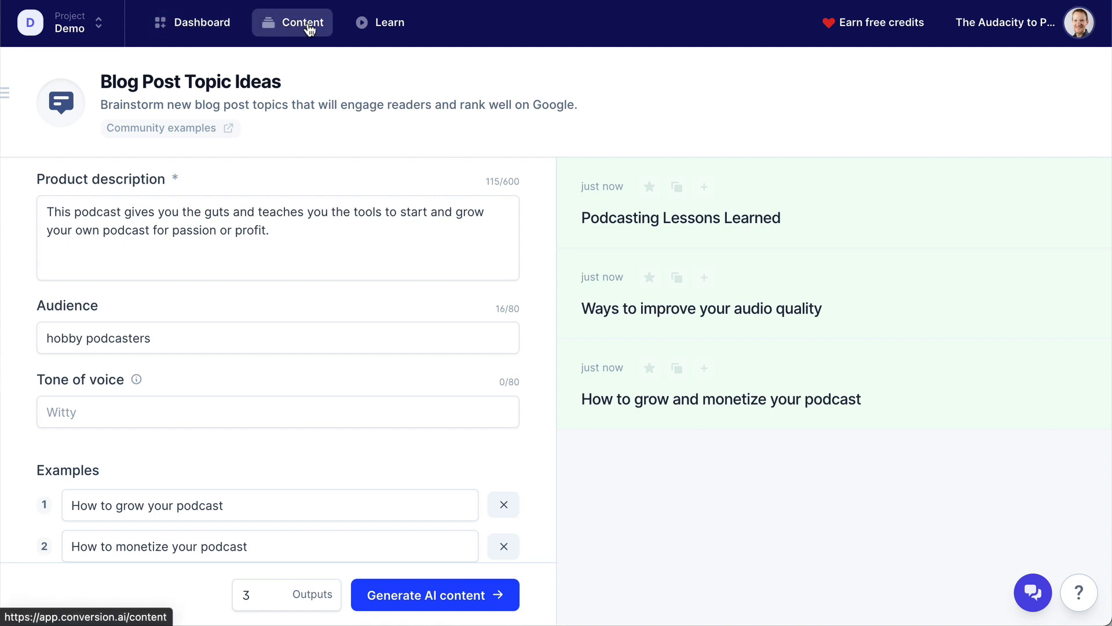
- Start a new document in the Content area using the Long-form assistant workflow
click(307, 27)
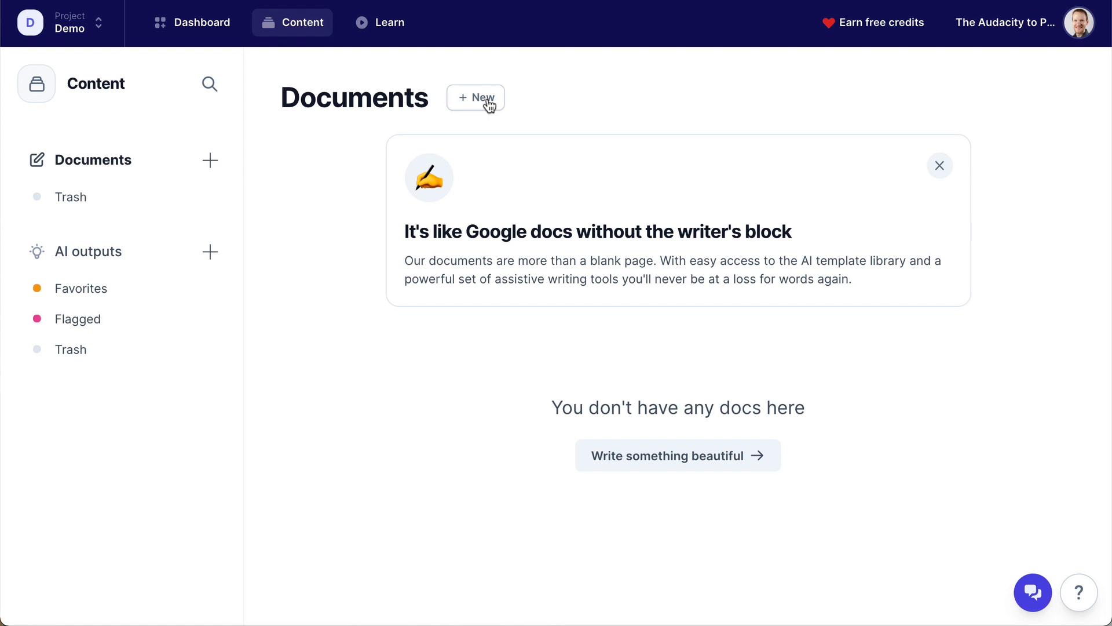
click(489, 98)
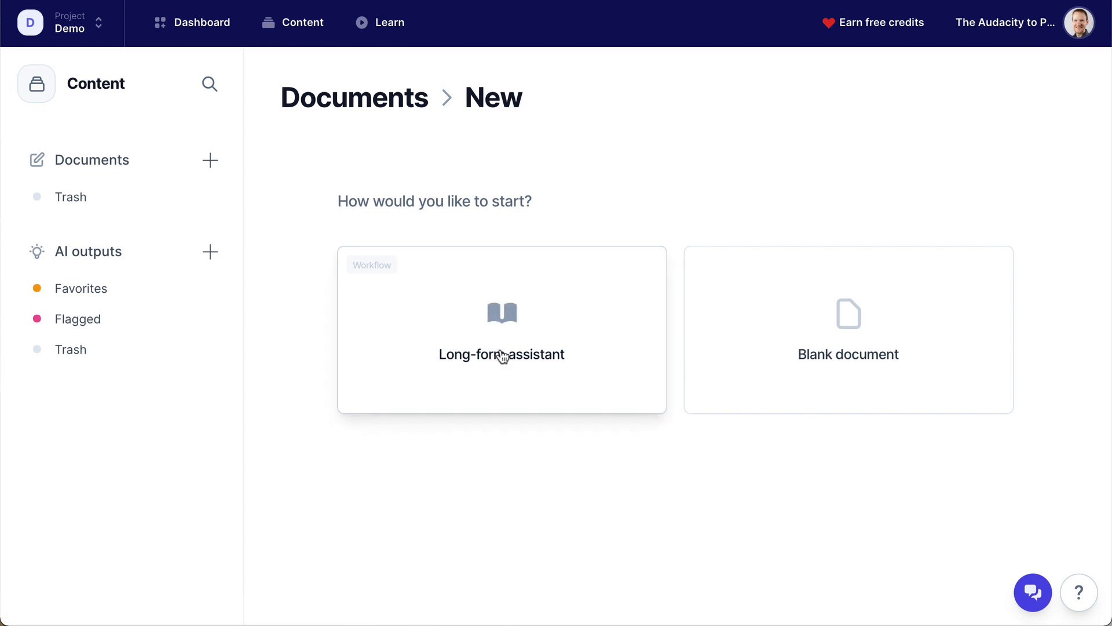
click(503, 354)
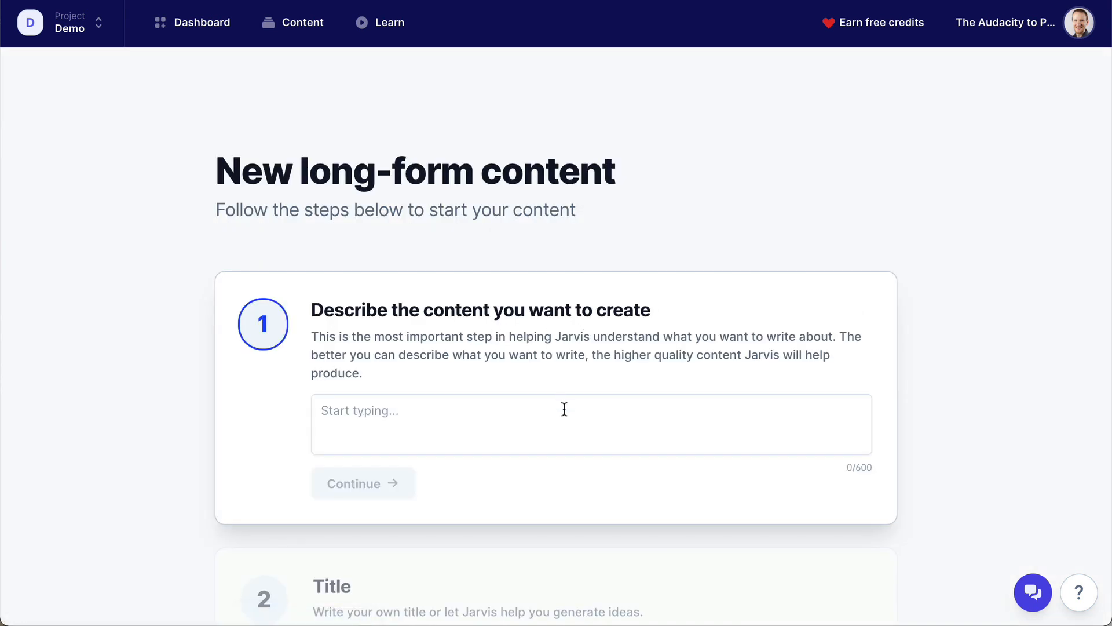
- Paste the copied topic as the content description and reword it to "A podcast sharing 5 ways to improve your audio quality"
click(564, 410)
key(ctrl+v)
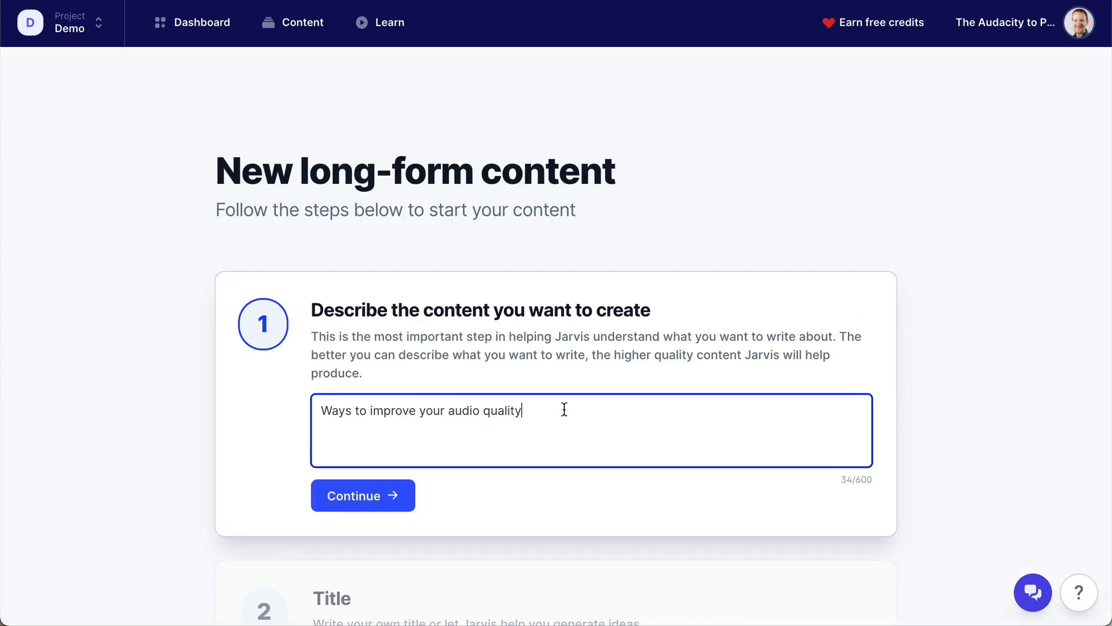
key(Up)
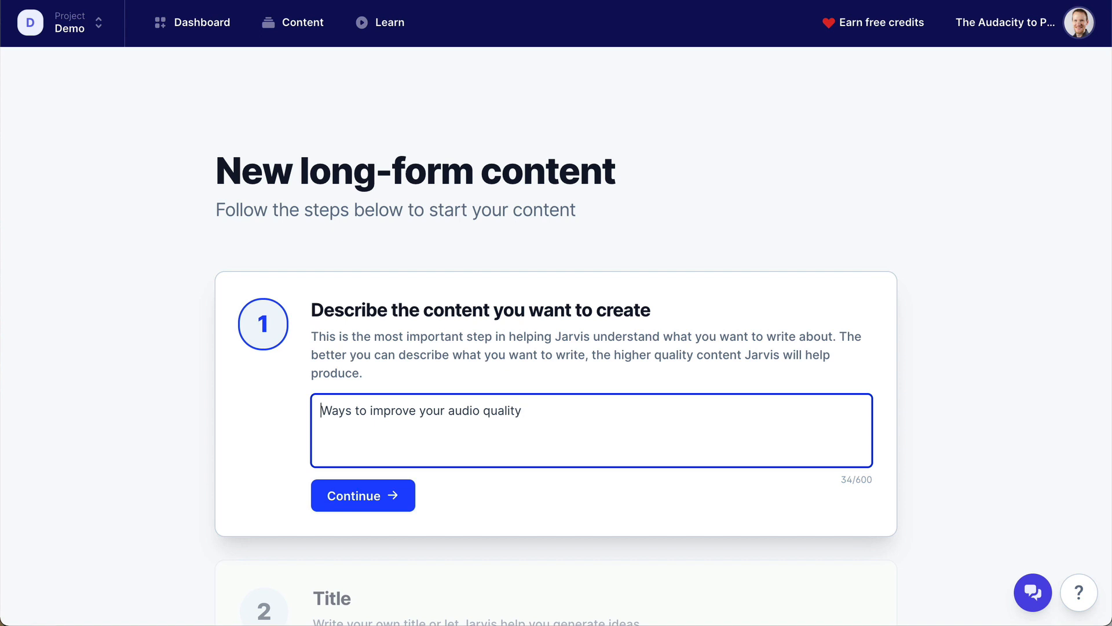
text(A podca)
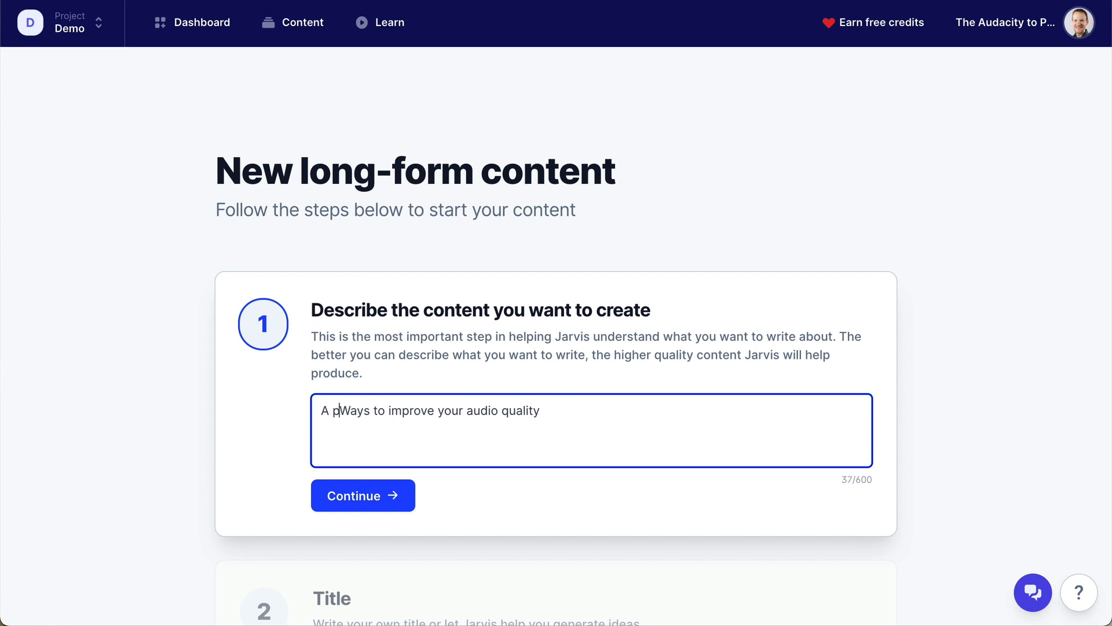
key(BackSpace)
key(BackSpace)
key(BackSpace)
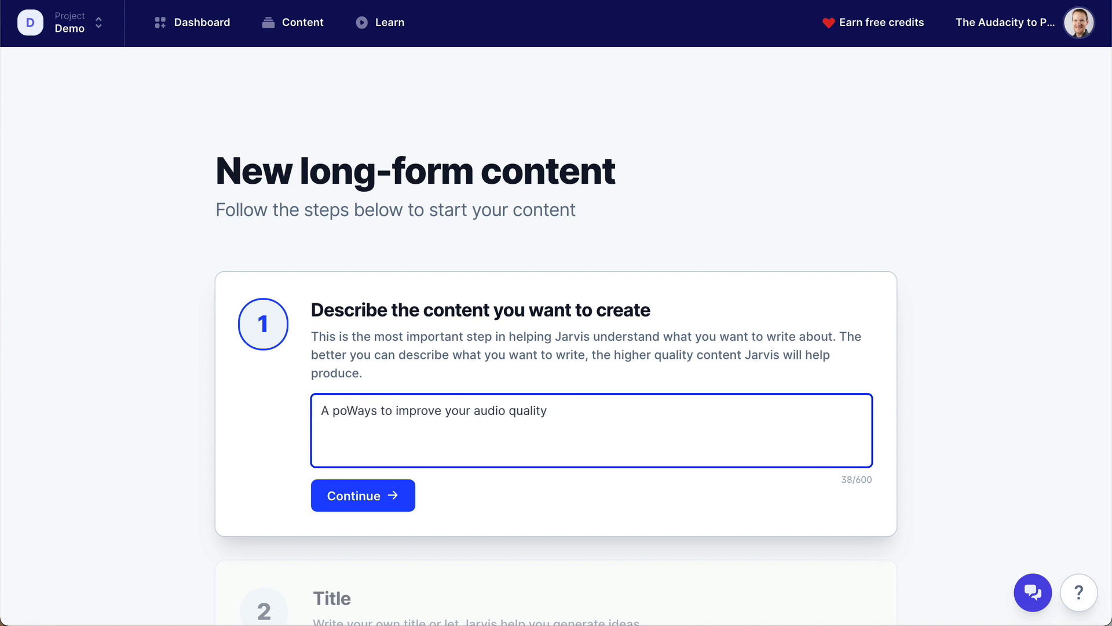
text(d)
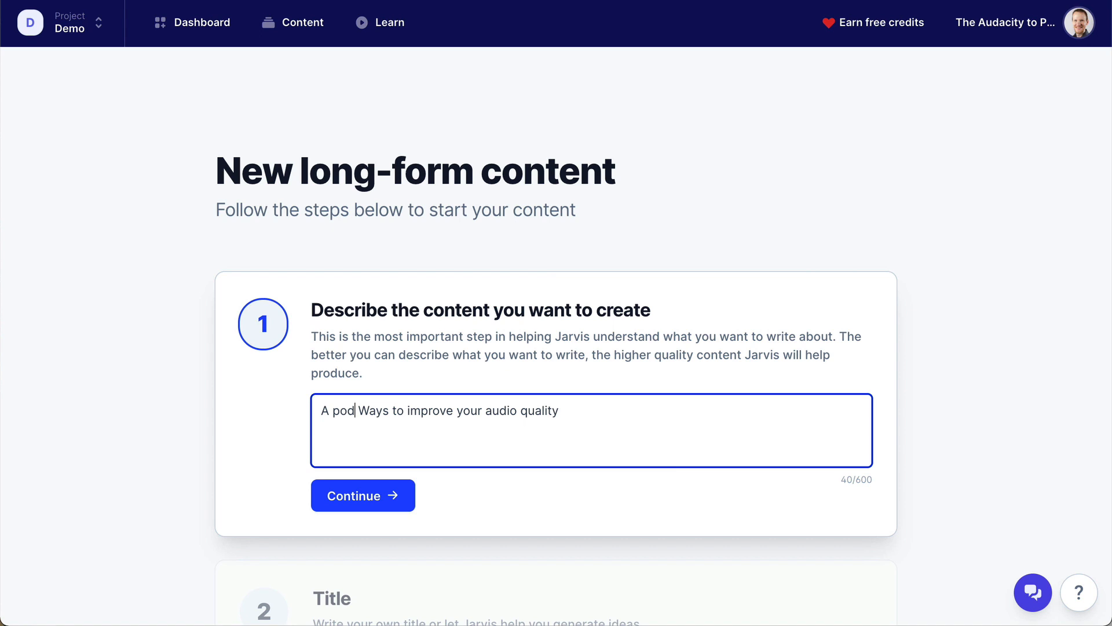
text(cast )
text(sharing )
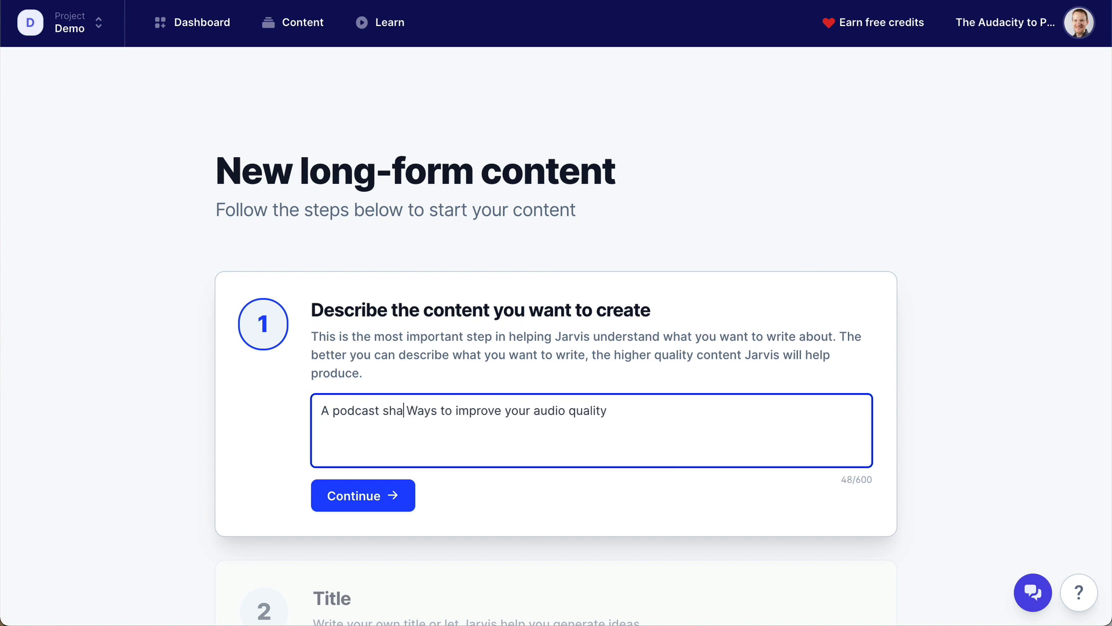
text(5)
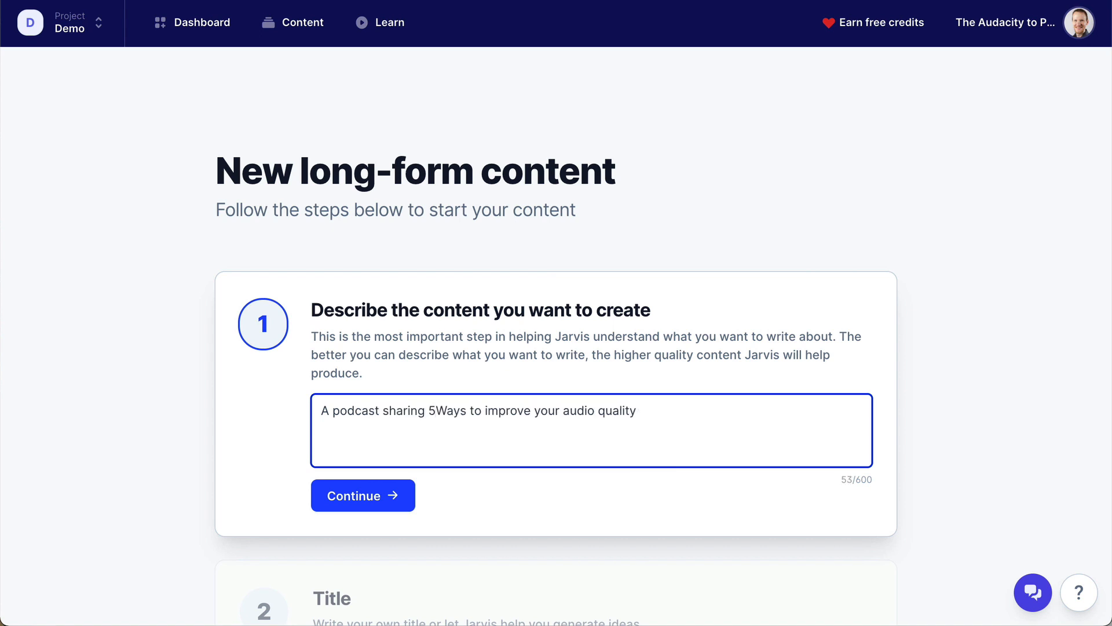
key(BackSpace)
text(w)
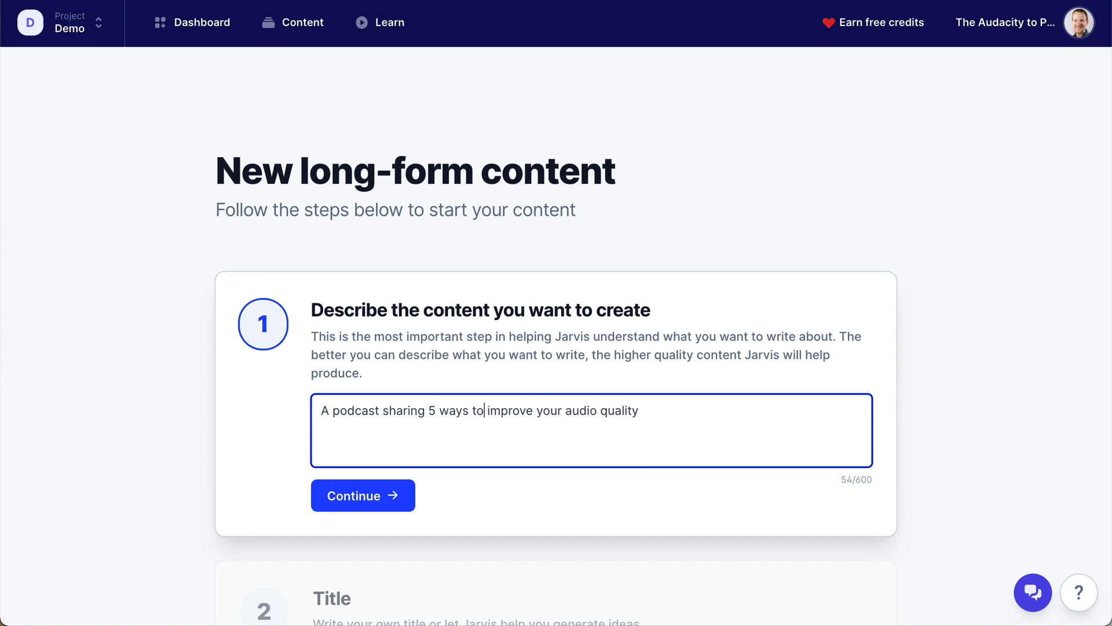
- Reword the description's ending to "5 ways podcasters can improve their audio quality"
key(BackSpace)
key(BackSpace)
text(podcasters)
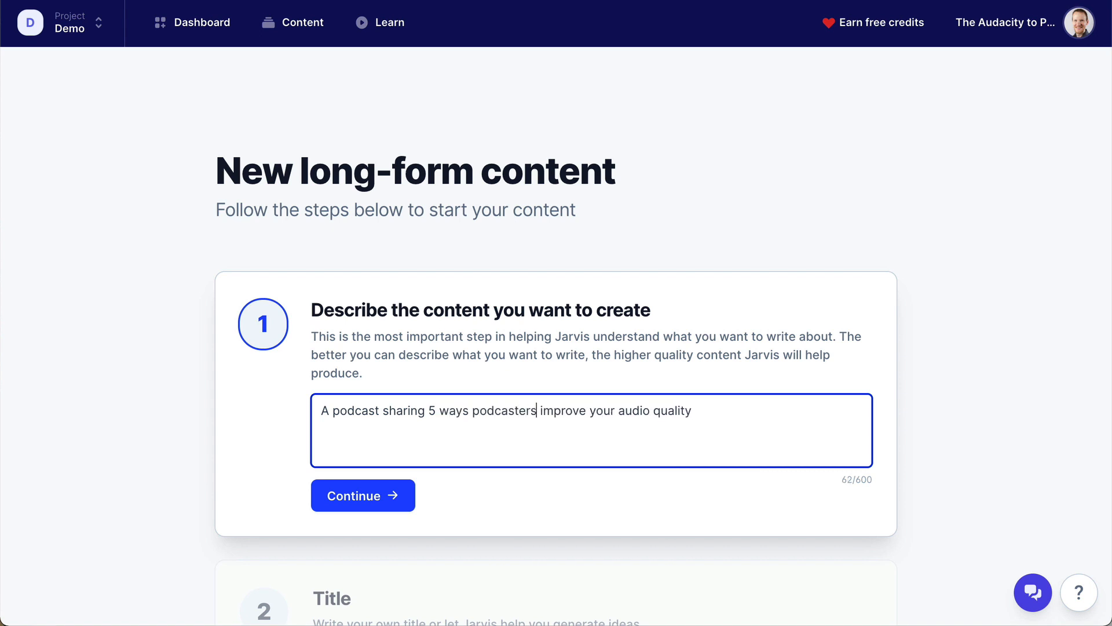
text( can)
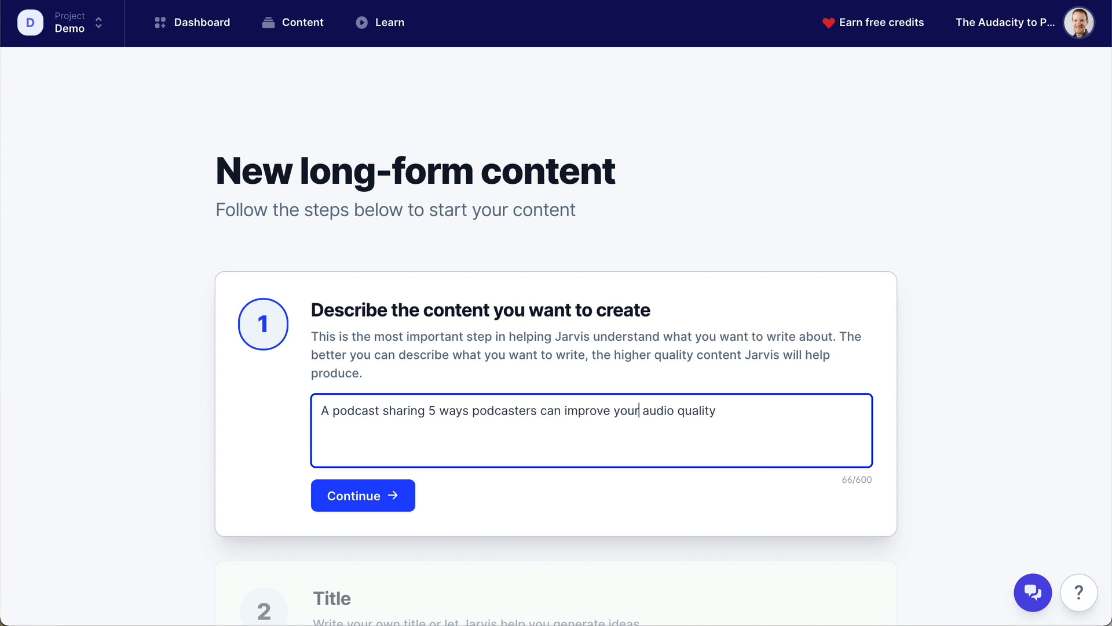
key(alt+shift+Left)
key(BackSpace)
text(their)
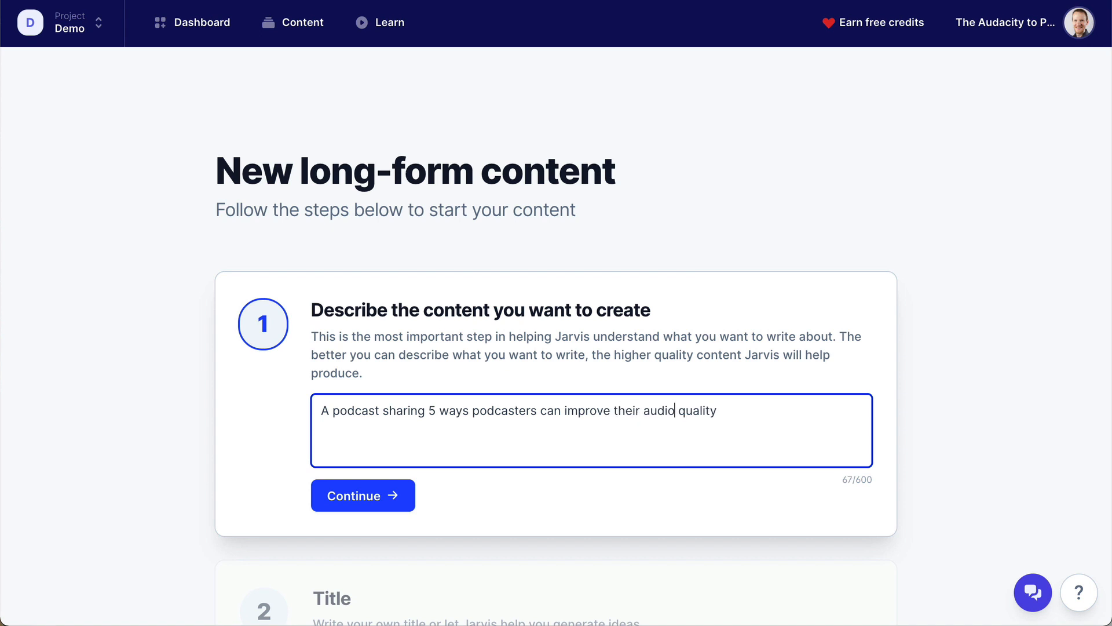
- Append ", with microphones, software, and more. No more bad quality audio! Get good audio quality so you don't" to the description
text(,)
text(with microphones, )
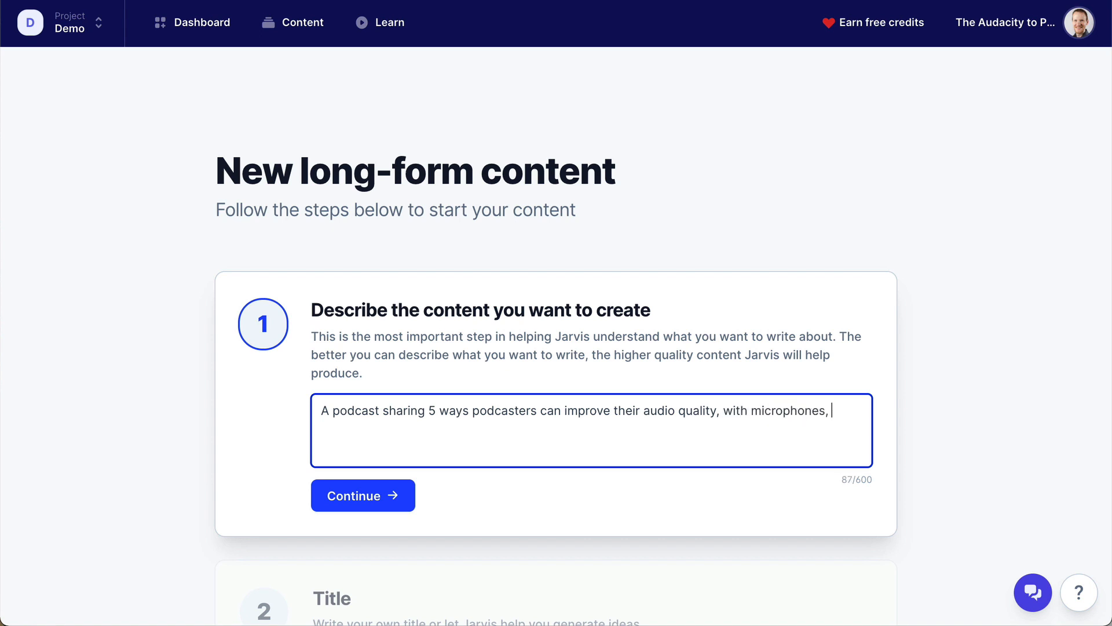
text(software, and more)
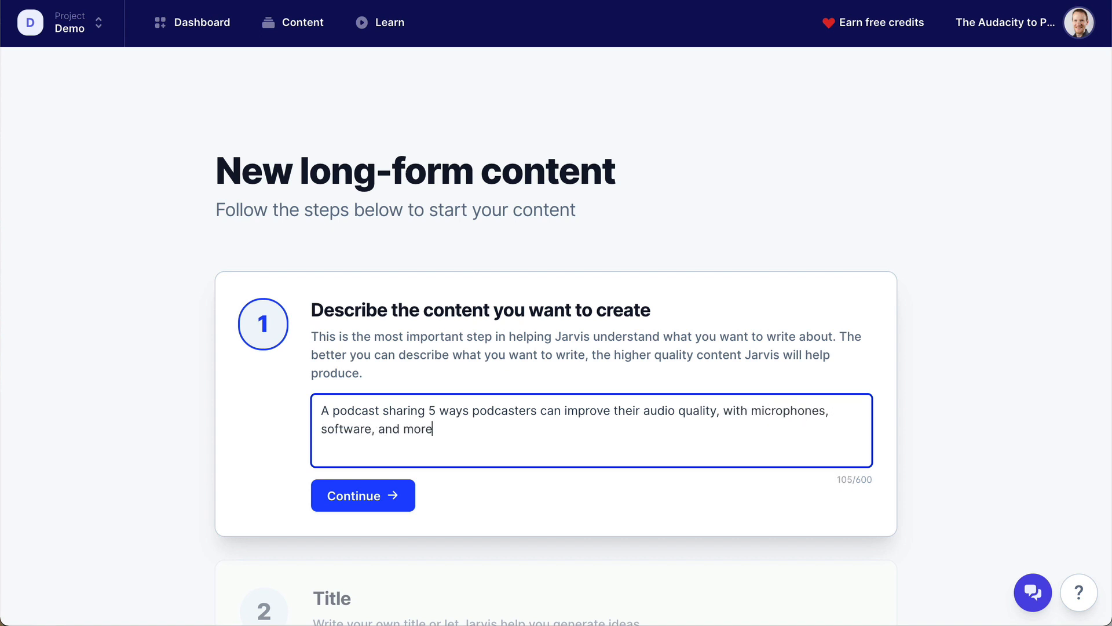
text(. No more bad qual)
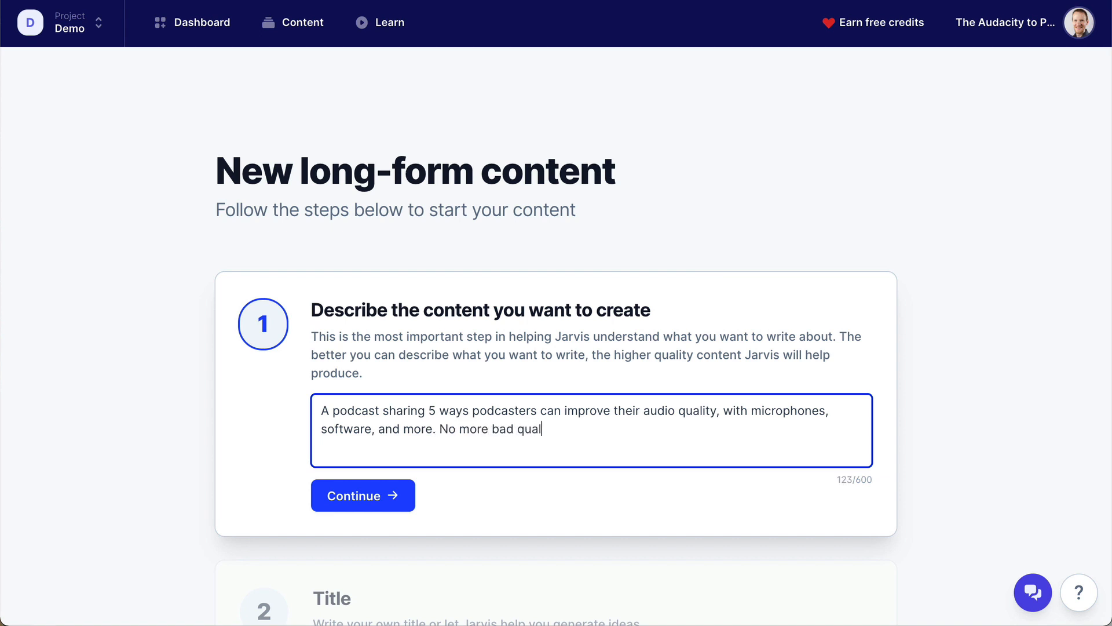
text(ity audio! Get good audi)
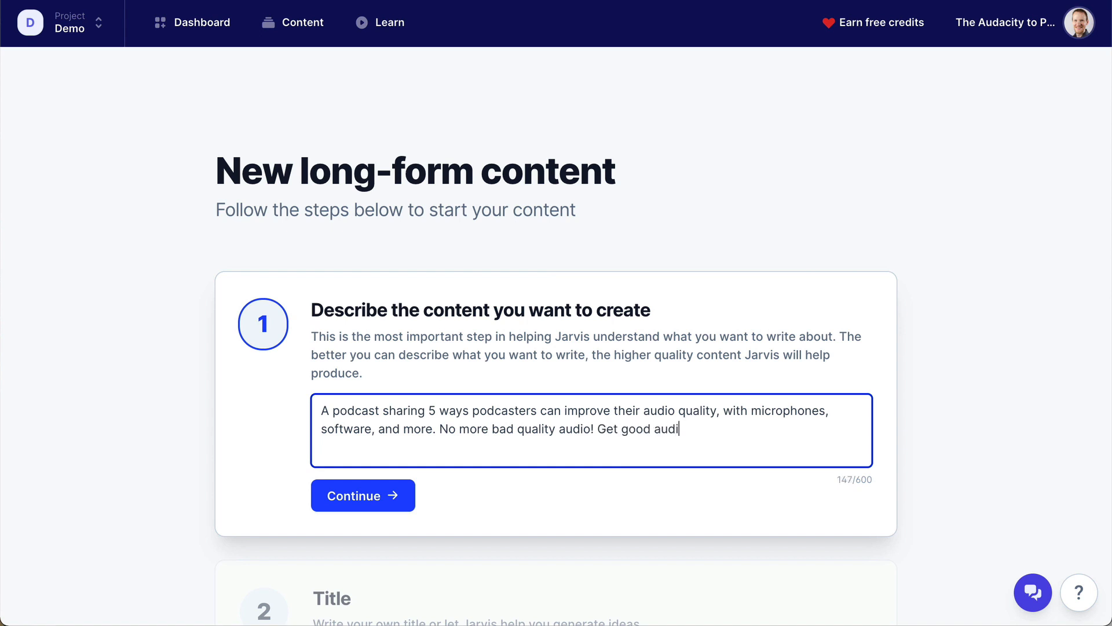
text(o quality so you don't sca)
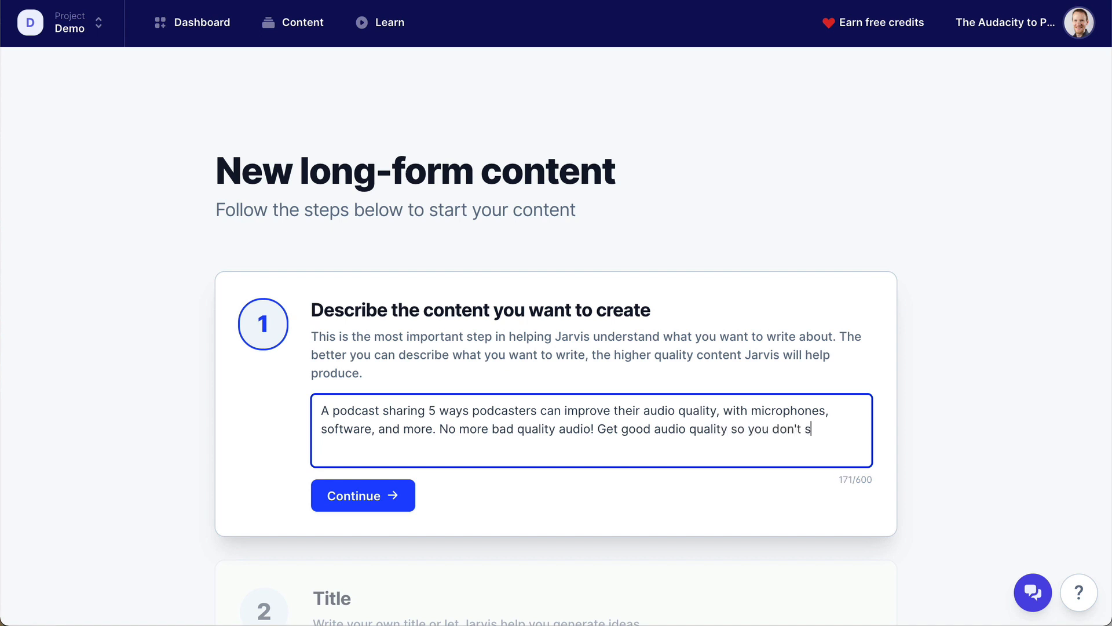
- Delete the unfinished "Get good audio quality" sentence from the end of the description
key(BackSpace)
key(BackSpace)
key(BackSpace)
key(BackSpace)
key(BackSpace)
key(BackSpace)
key(BackSpace)
key(BackSpace)
key(BackSpace)
key(BackSpace)
key(BackSpace)
key(BackSpace)
key(BackSpace)
key(BackSpace)
key(BackSpace)
key(BackSpace)
key(BackSpace)
key(BackSpace)
key(BackSpace)
key(BackSpace)
key(BackSpace)
key(BackSpace)
key(BackSpace)
key(BackSpace)
key(BackSpace)
key(BackSpace)
key(BackSpace)
key(BackSpace)
key(BackSpace)
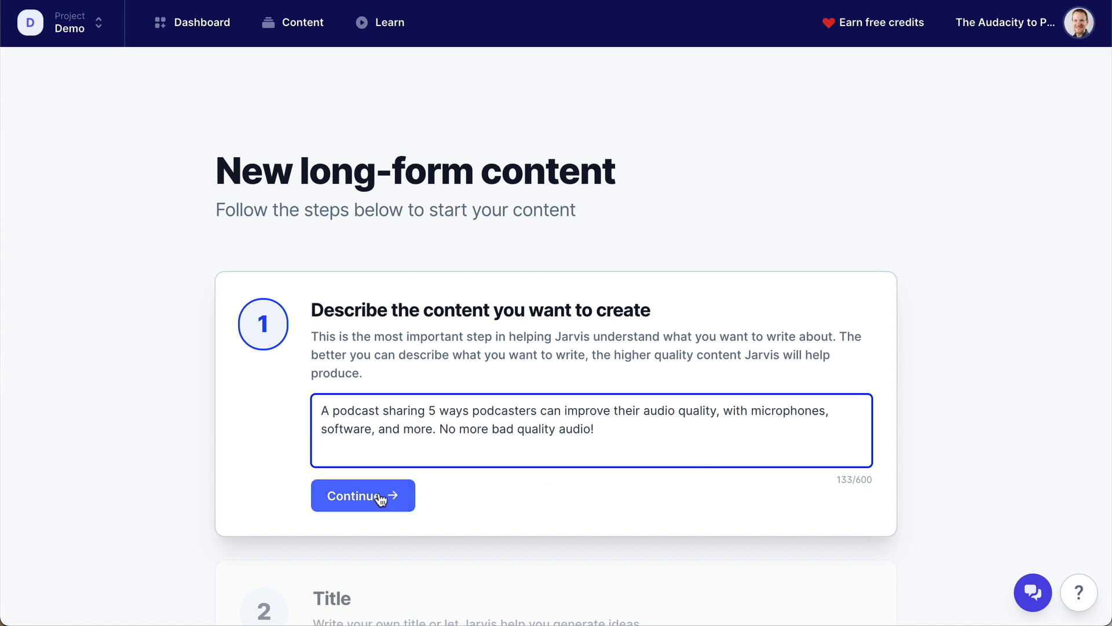
- Accept the content description and continue to the title stage
click(376, 497)
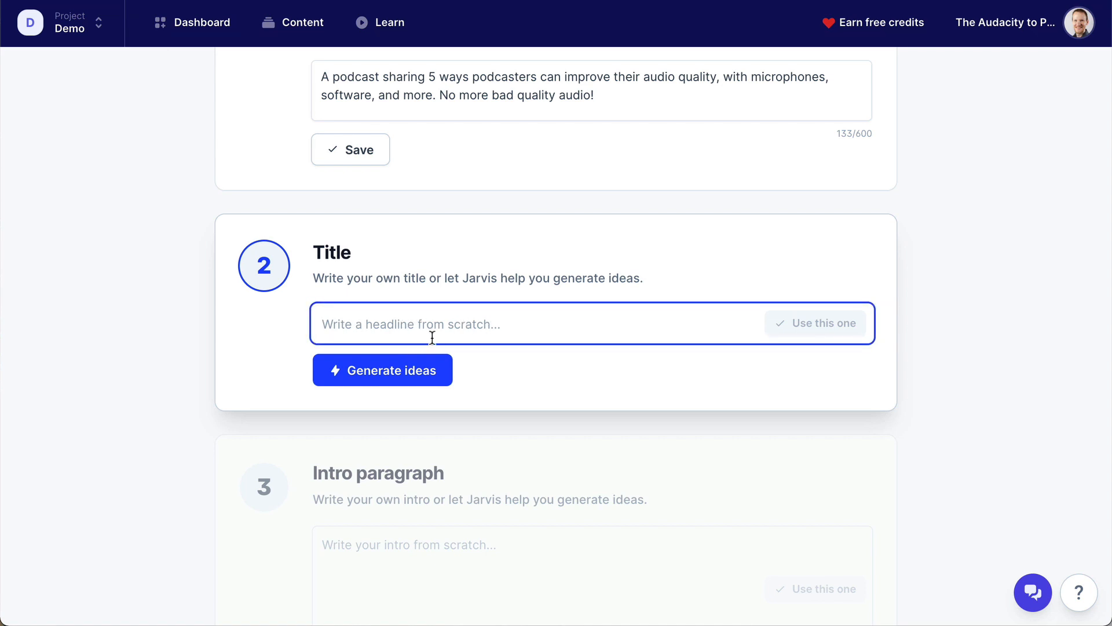
key(ctrl+v)
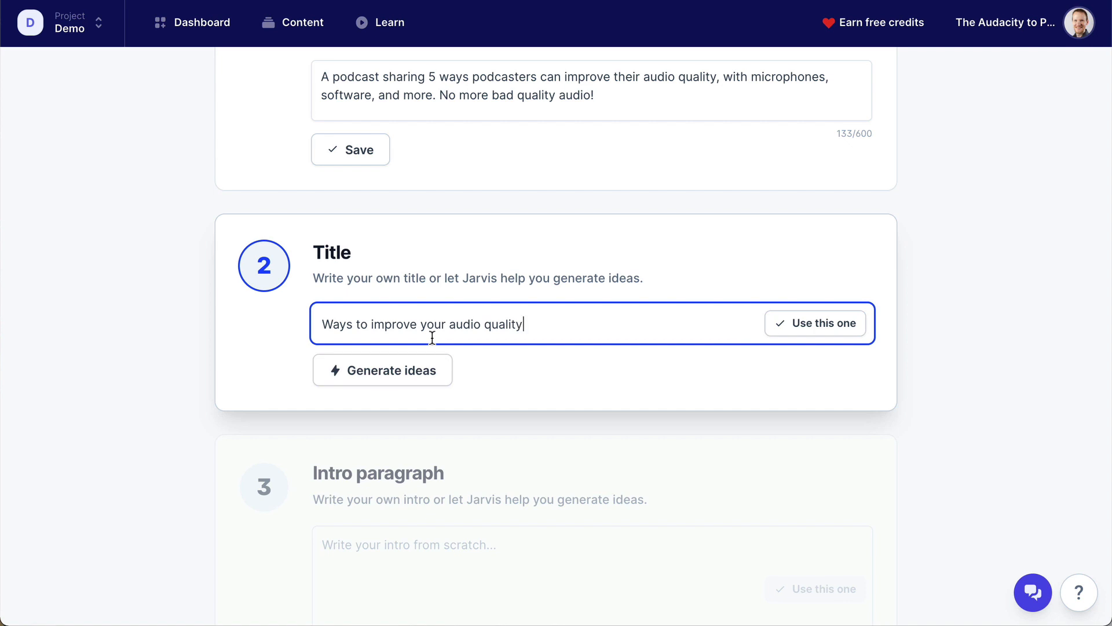
text(5)
key(ctrl+a)
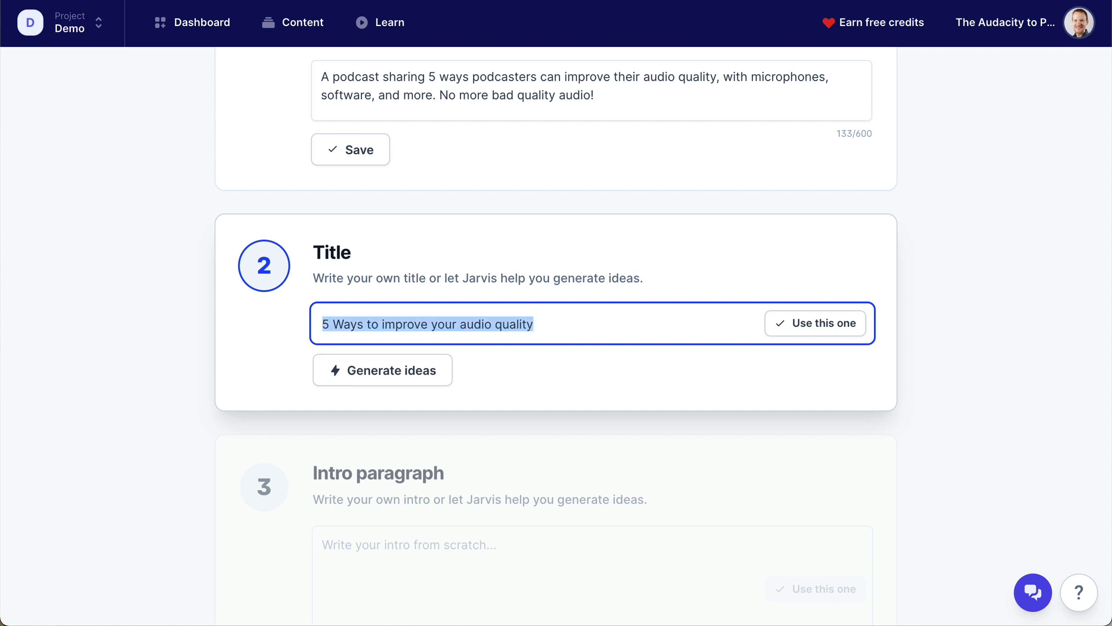
key(BackSpace)
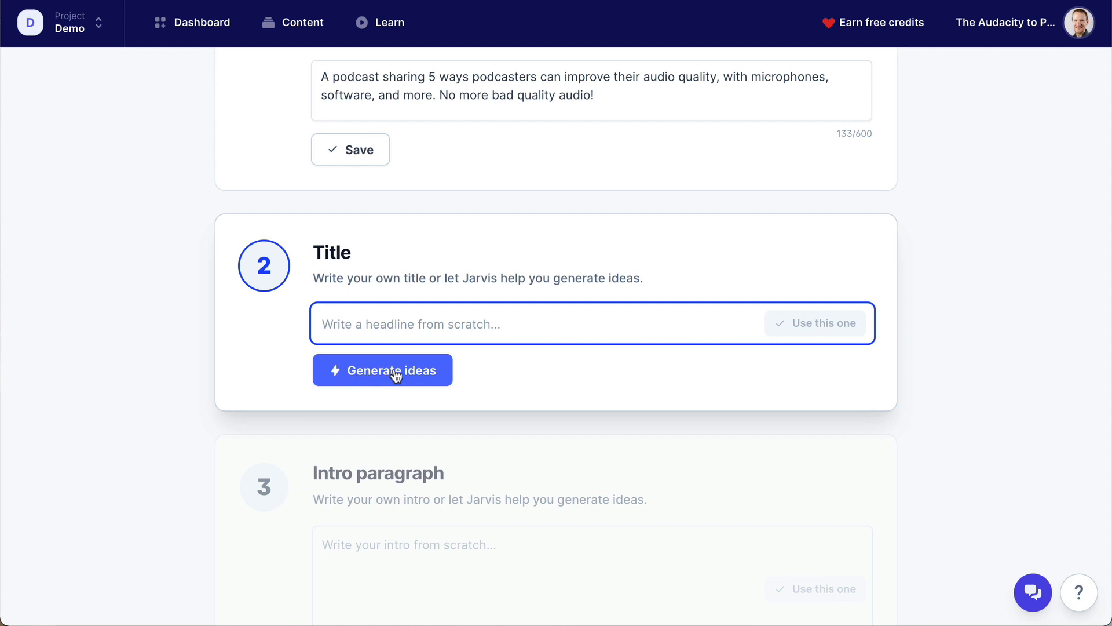
- Generate title ideas and use the last one, reworded to "Audio Quality Tips for Podcasters: 5 Ways to Make Your Podcast Better"
click(395, 373)
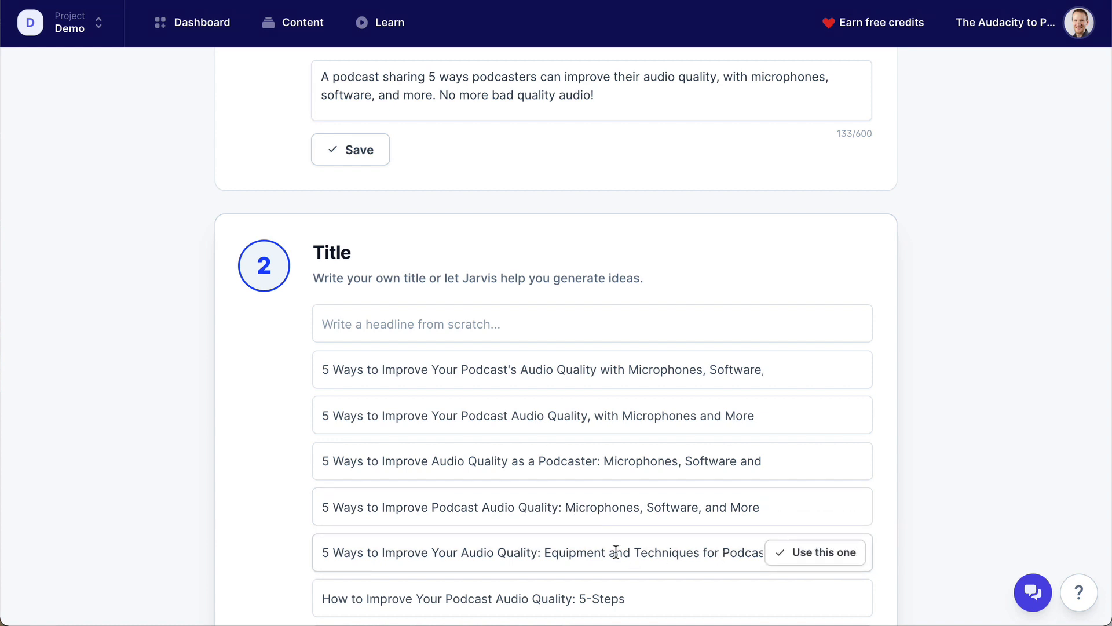
scroll(603, 544, down, 3)
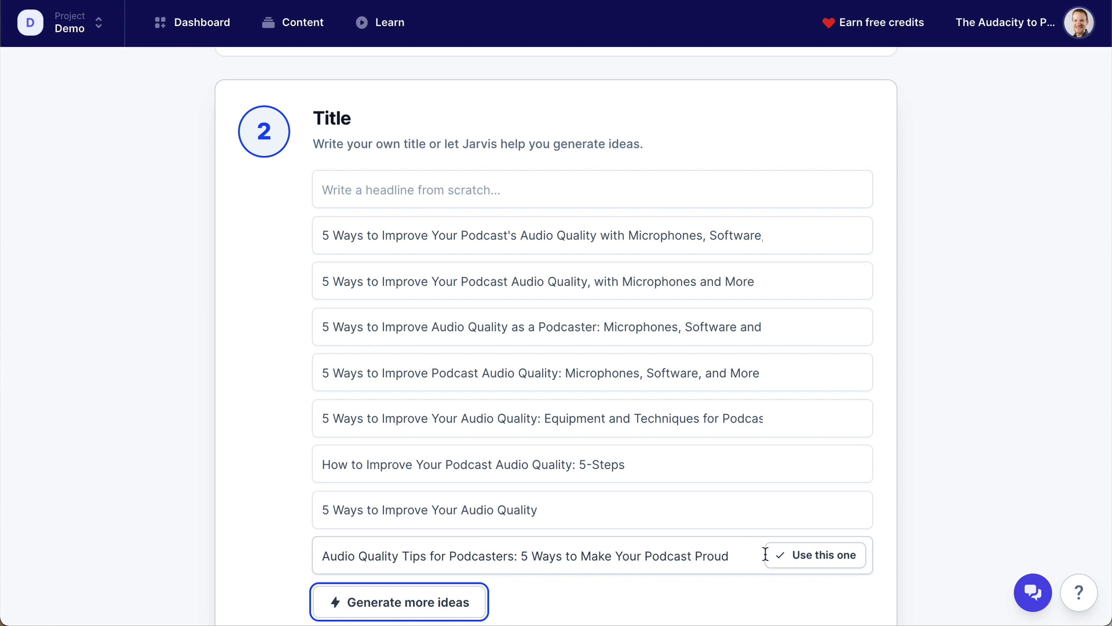
click(716, 557)
key(ctrl+a)
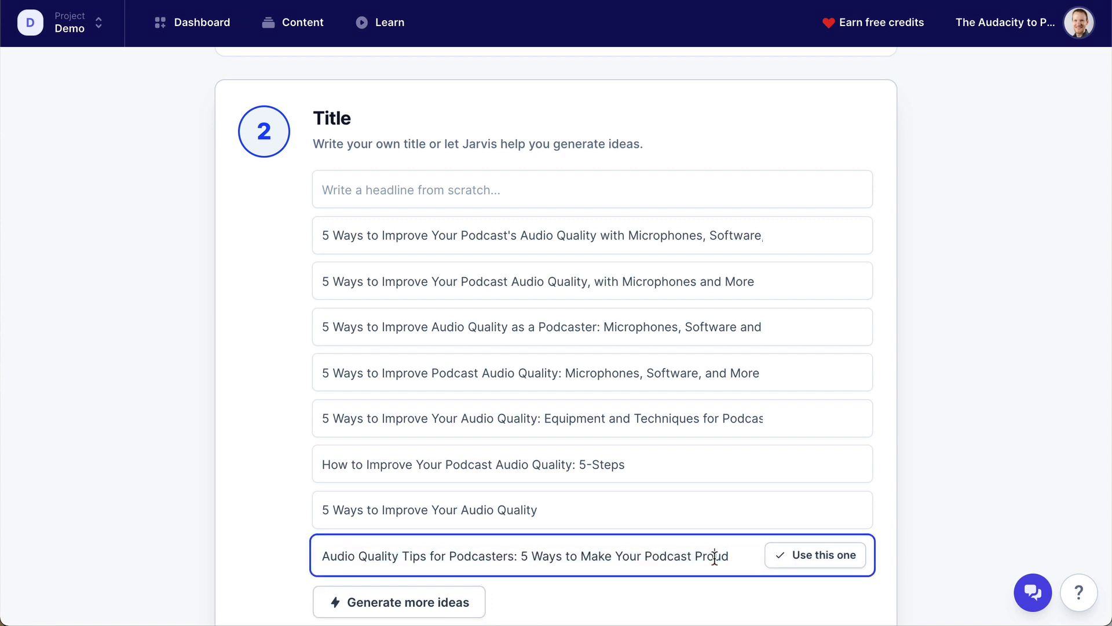
double_click(715, 557)
text(Bette)
click(813, 557)
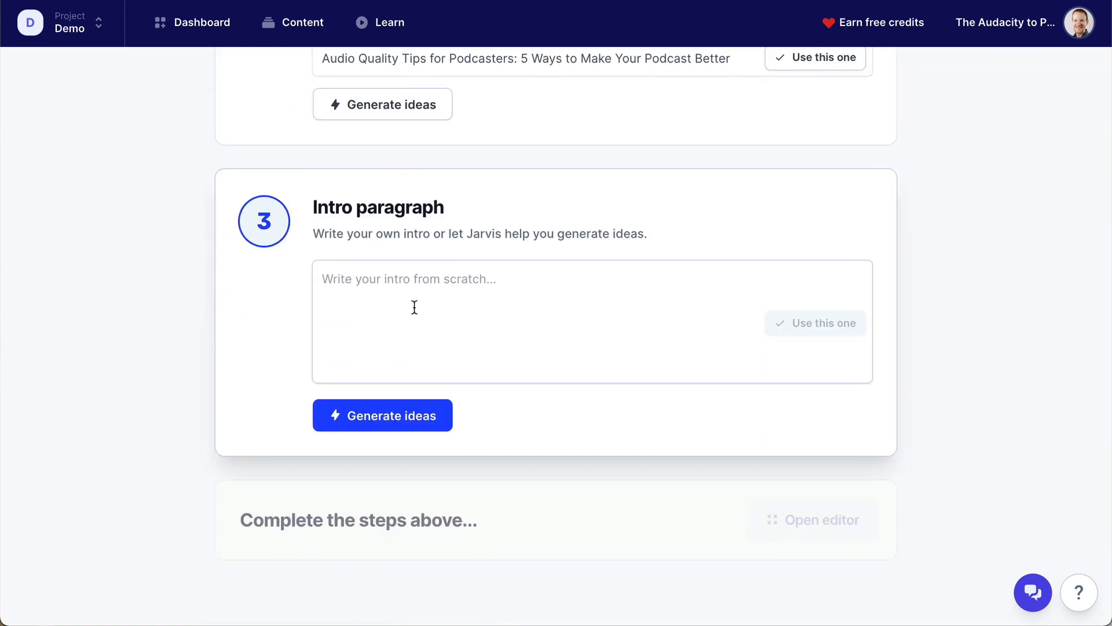
- Generate ideas for the intro paragraph and read through the suggestions
click(405, 299)
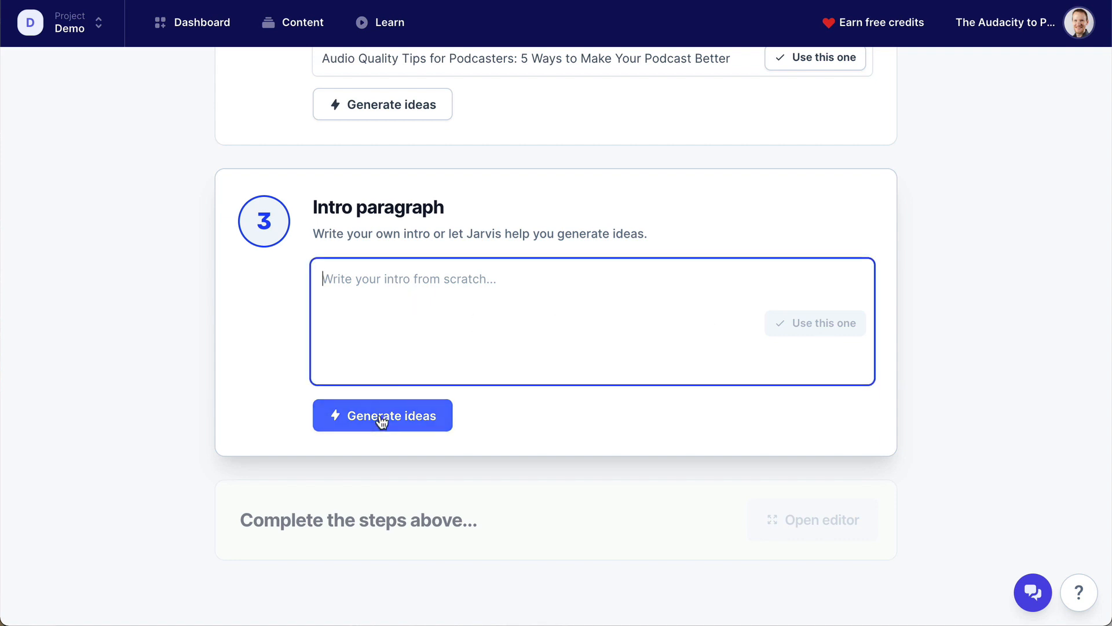
click(383, 421)
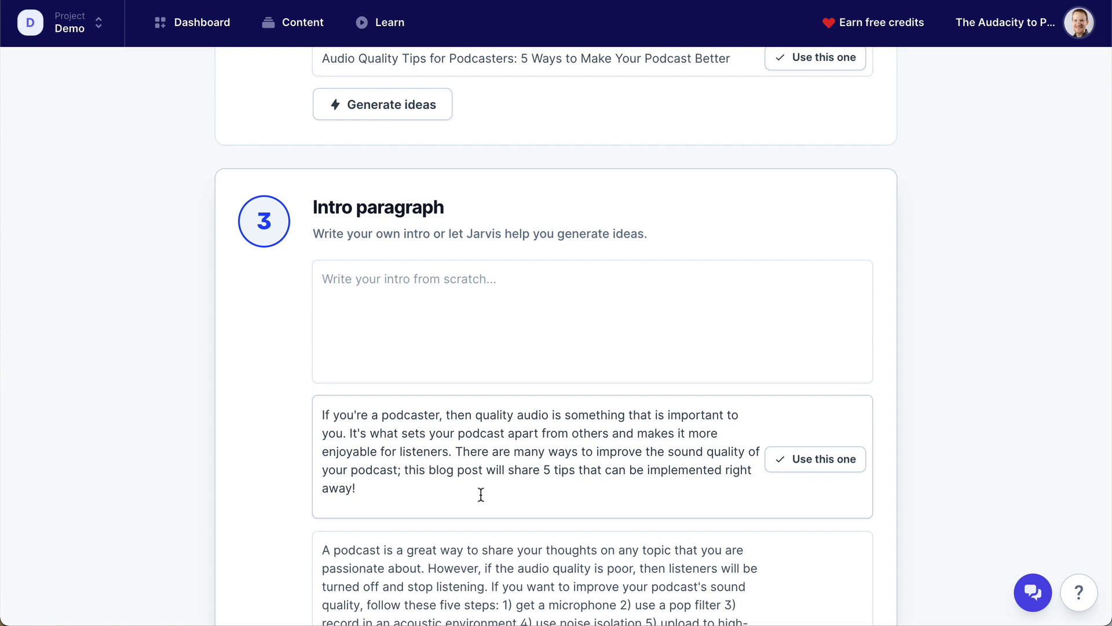
scroll(481, 495, down, 3)
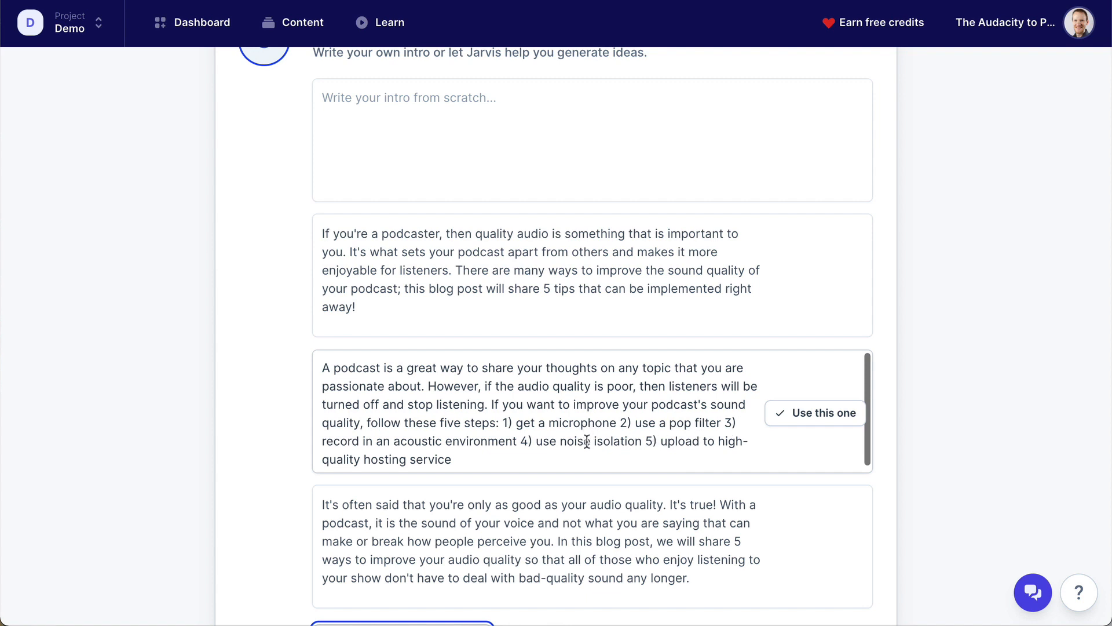
scroll(586, 442, down, 1)
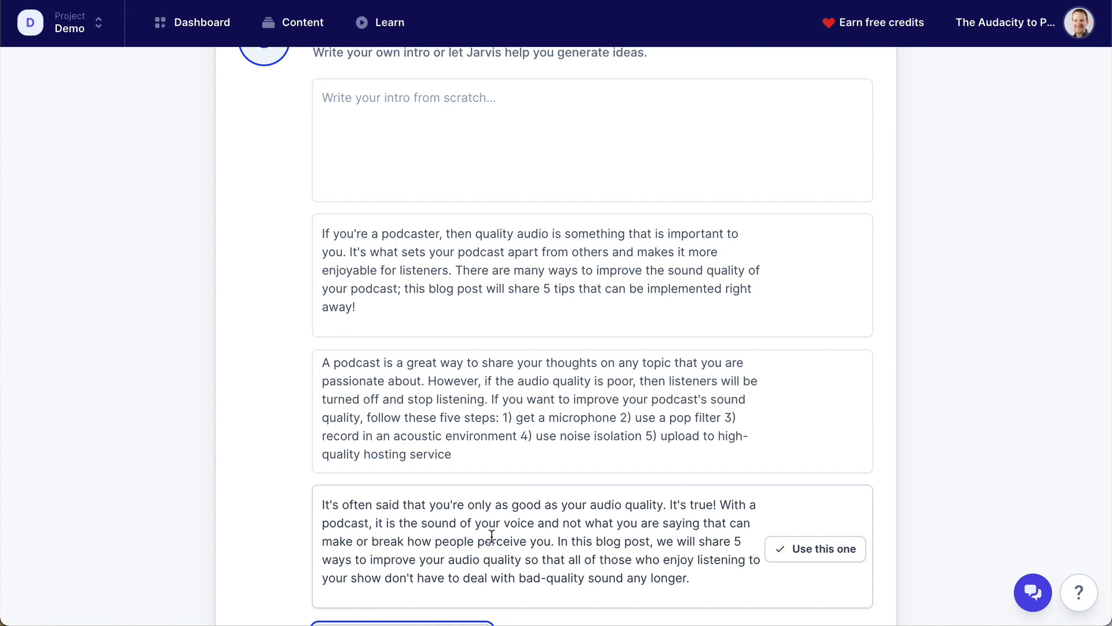
scroll(568, 545, down, 3)
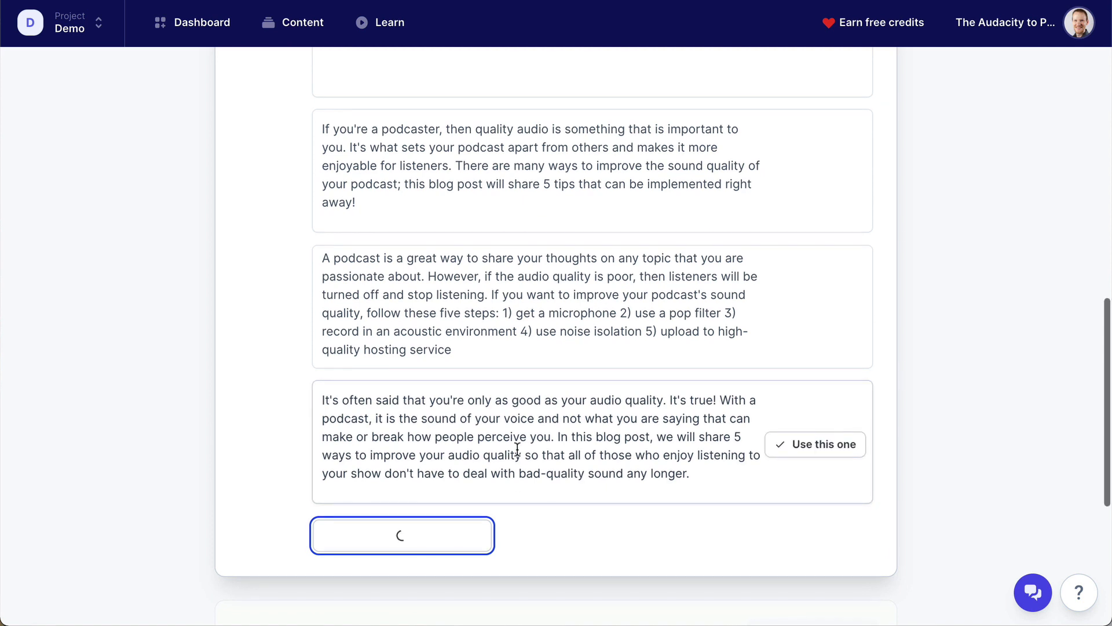
scroll(517, 450, up, 2)
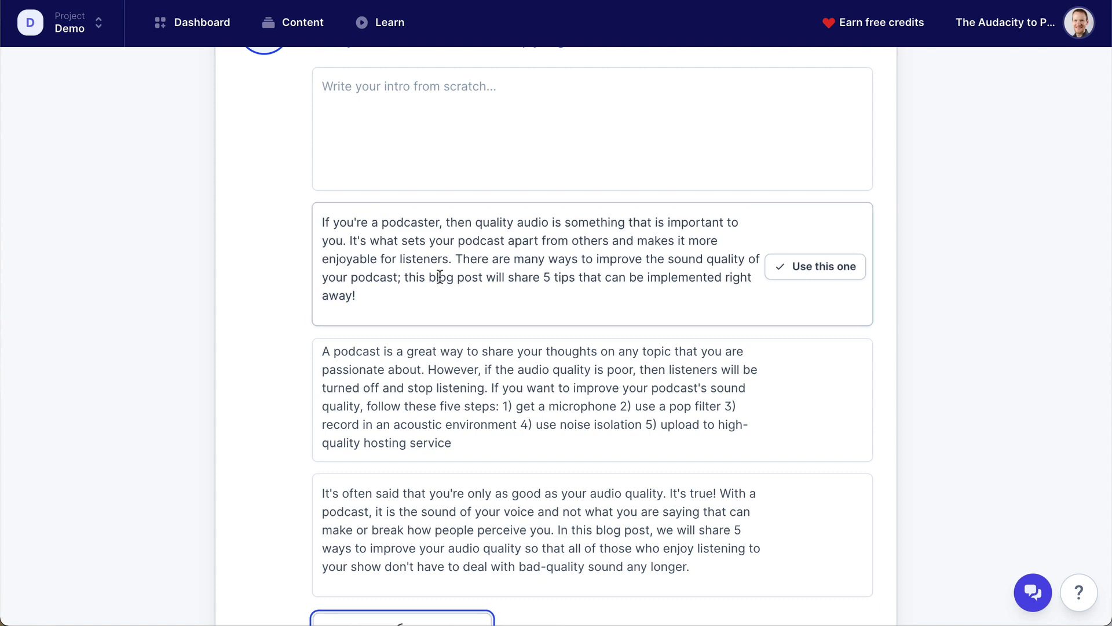
- Replace "blog post" with "podcast episode" in the first suggested intro and use it as the intro paragraph
click(444, 278)
key(ctrl+a)
drag(444, 279, 469, 284)
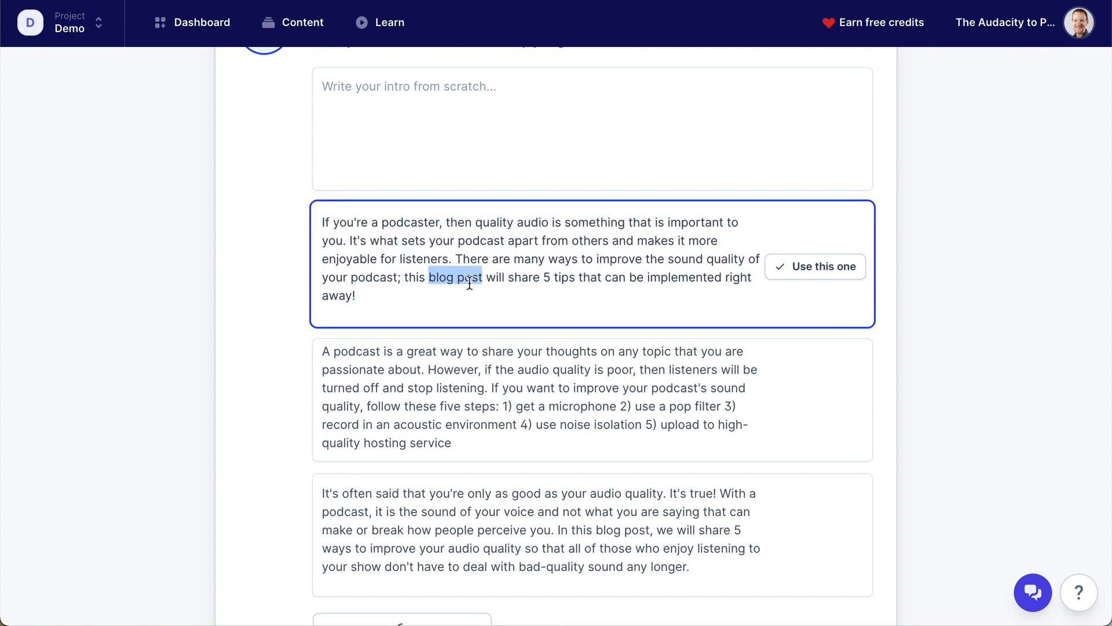
text(podcast episode)
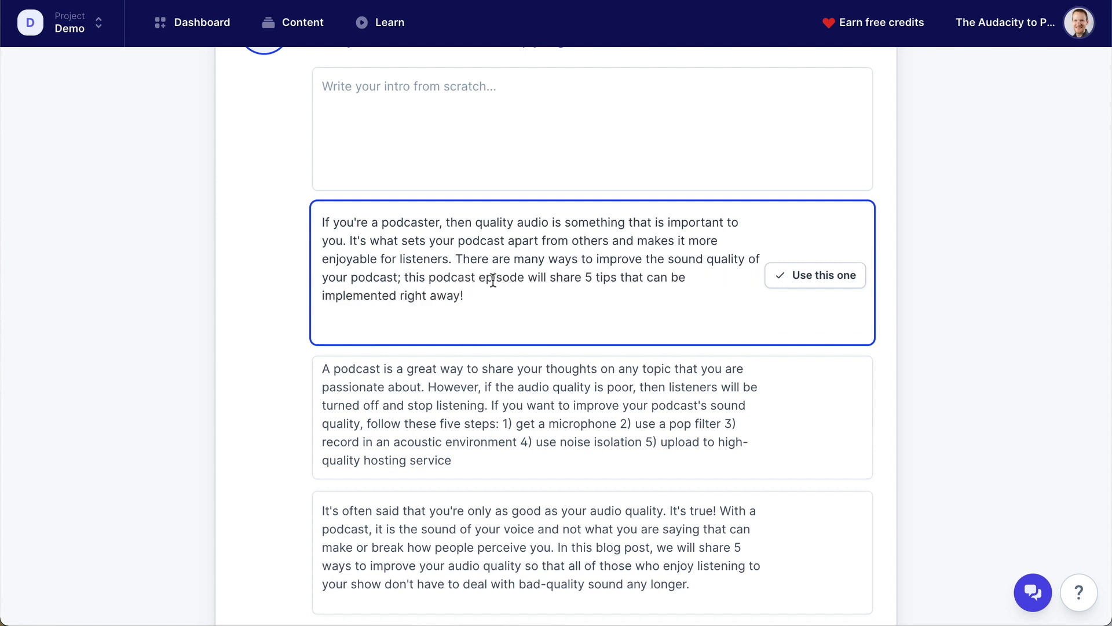
click(817, 279)
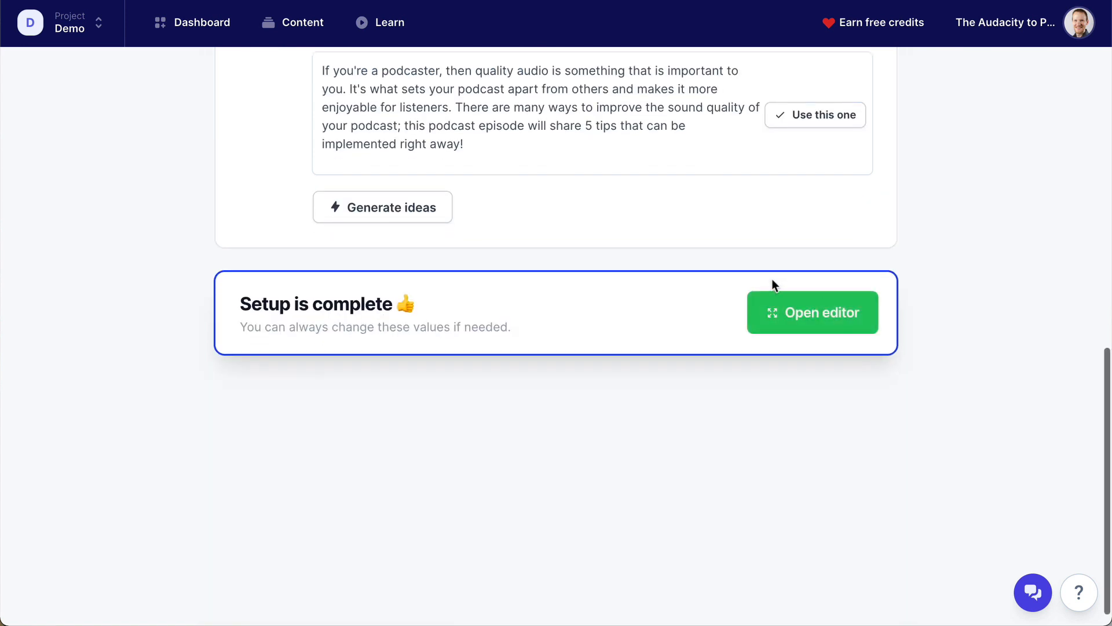
- Open the completed setup in the editor and set the output length to Long
click(863, 324)
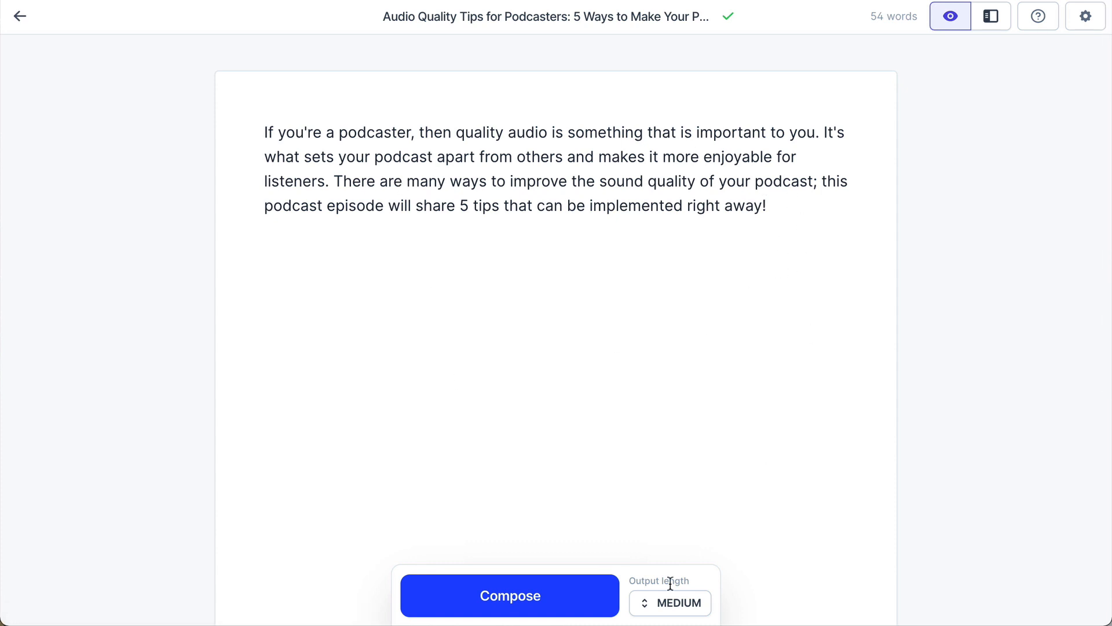
click(677, 600)
click(666, 550)
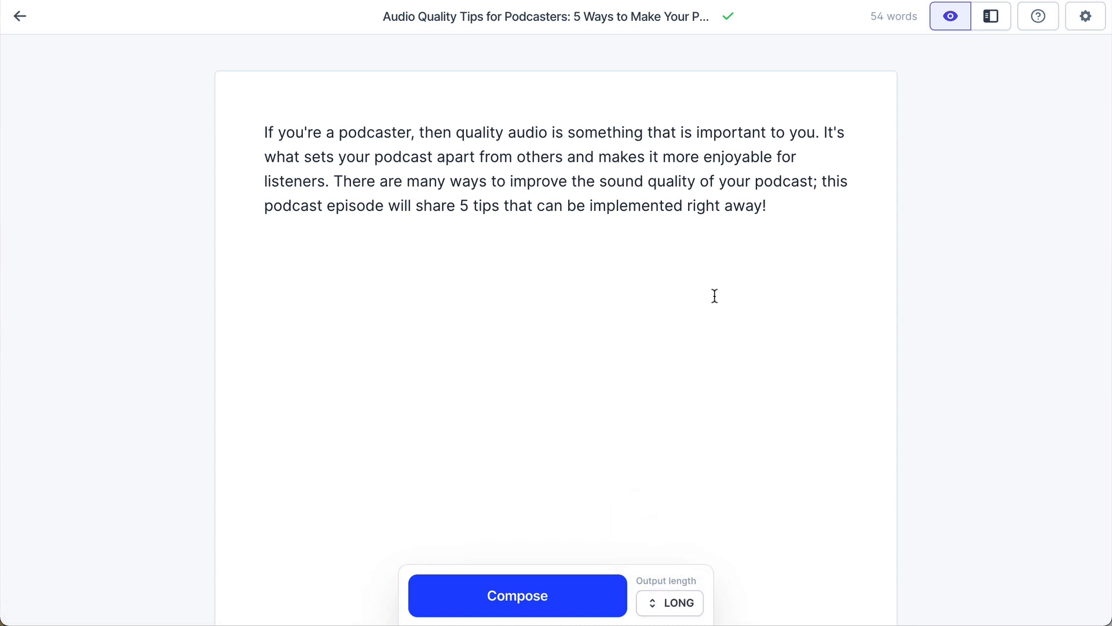
key(Return)
- Copy the full title from the document settings and close them without changes
click(531, 18)
triple_click(427, 207)
key(ctrl+c)
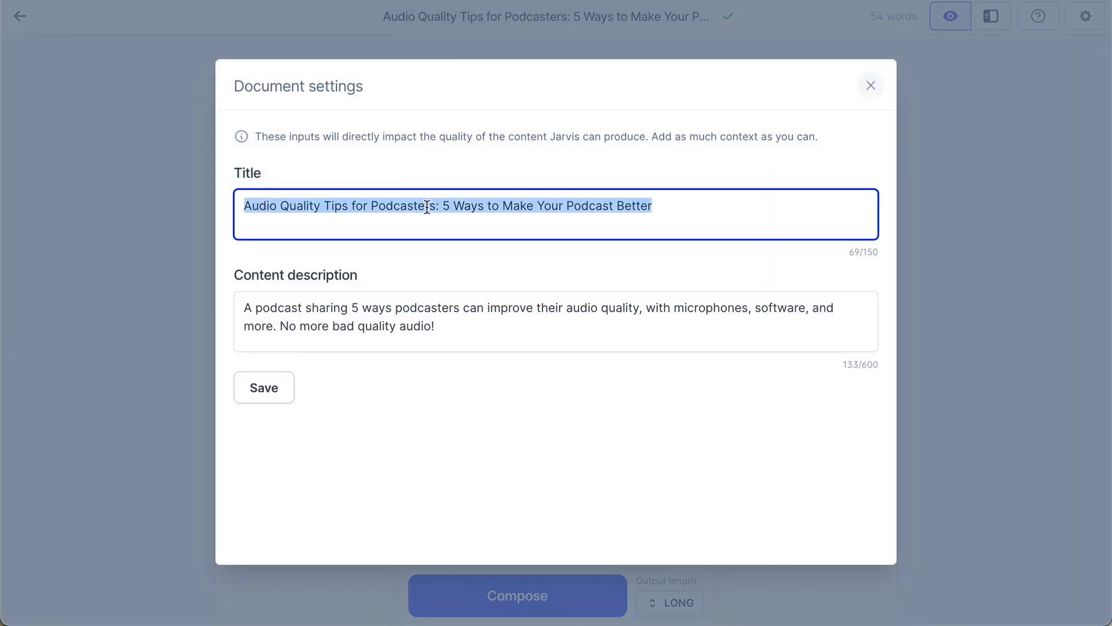
click(872, 88)
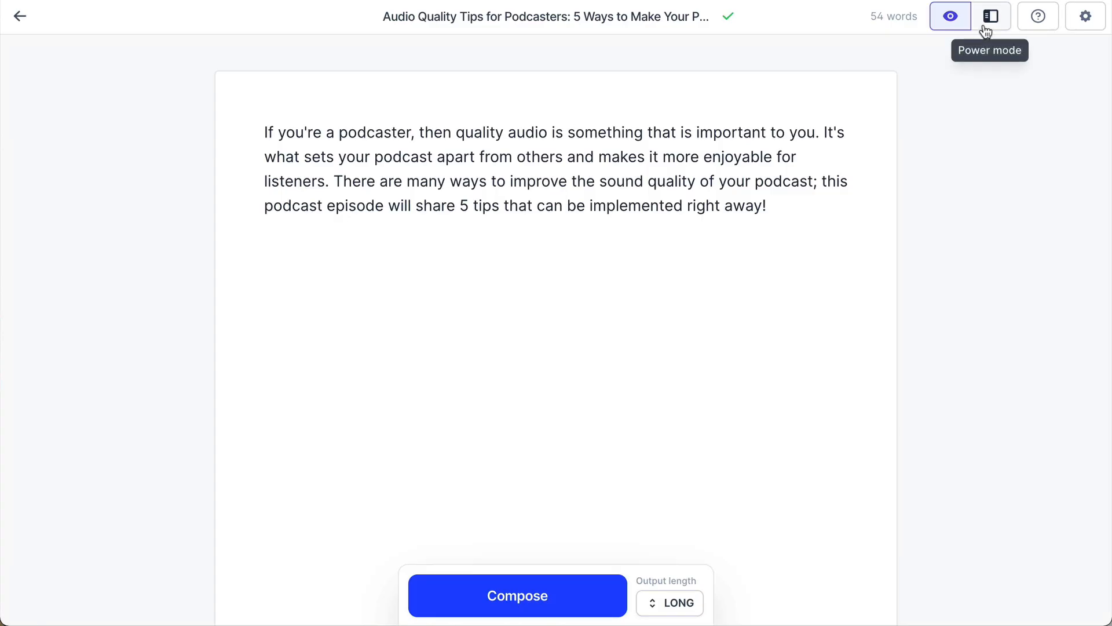
- Switch the editor to Power mode and open the Blog Post Outline template
click(986, 30)
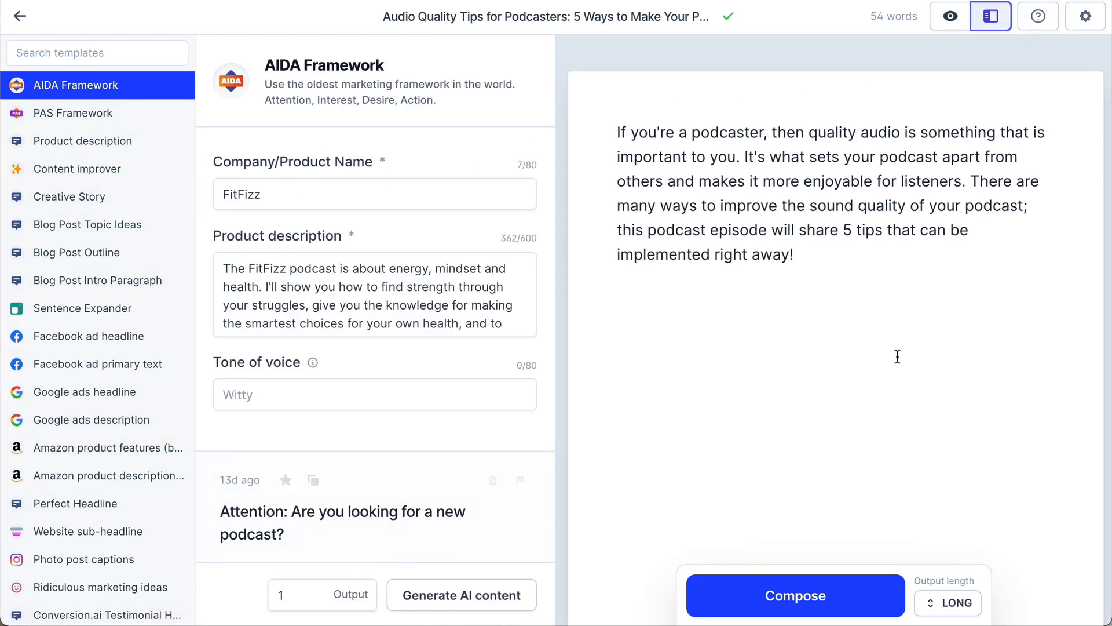
click(874, 374)
click(99, 255)
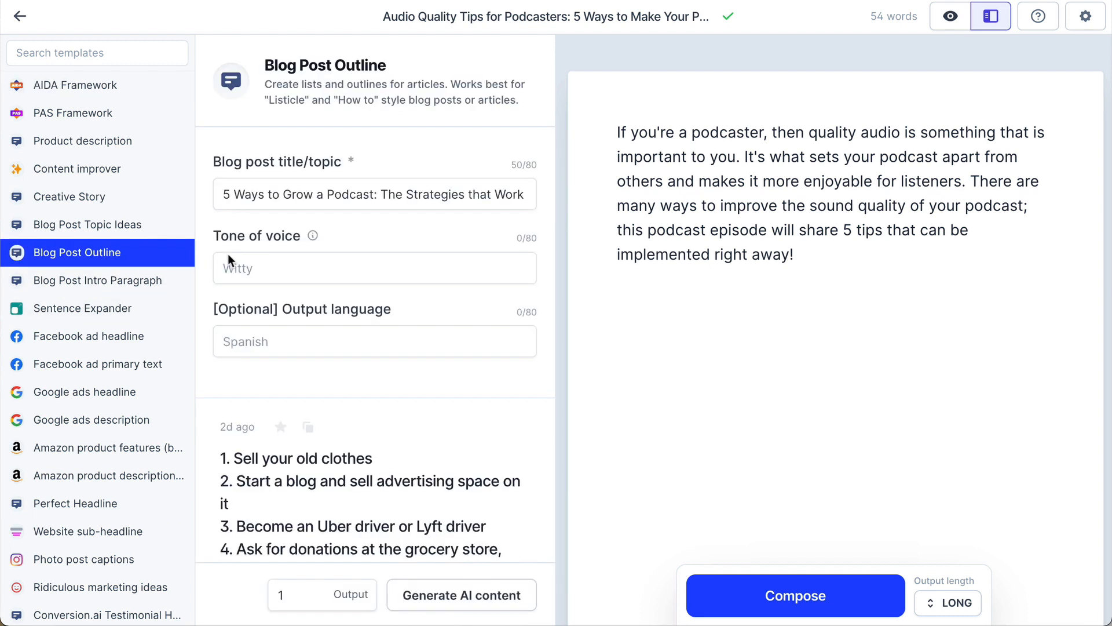
- Replace the outline's blog post title/topic with the copied title and generate 3 outputs
click(314, 193)
key(ctrl+a)
key(ctrl+v)
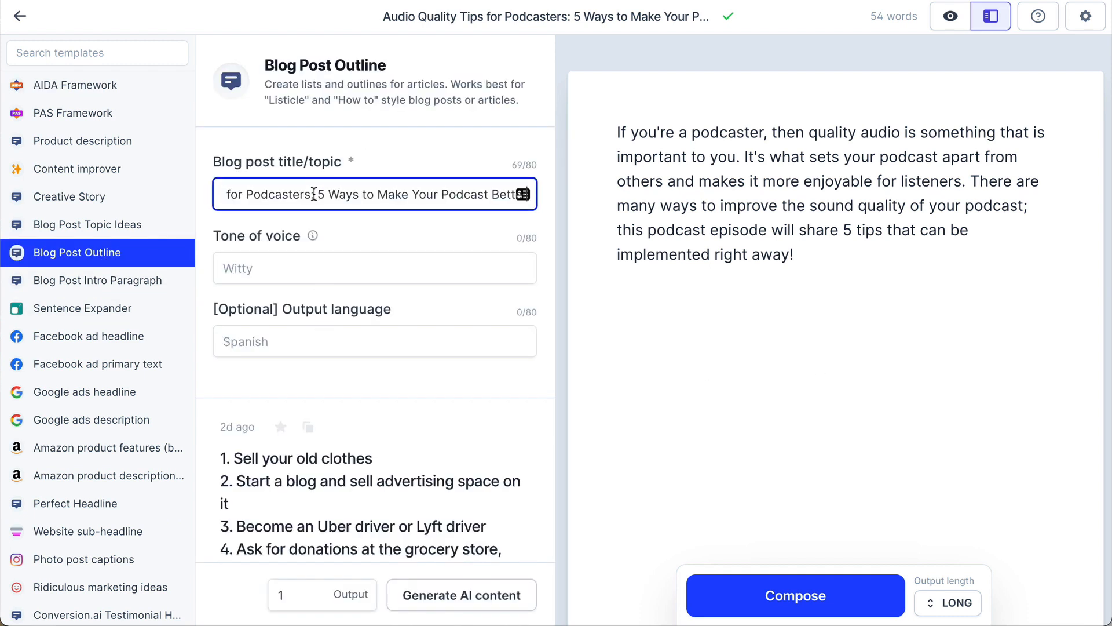
double_click(309, 592)
click(463, 595)
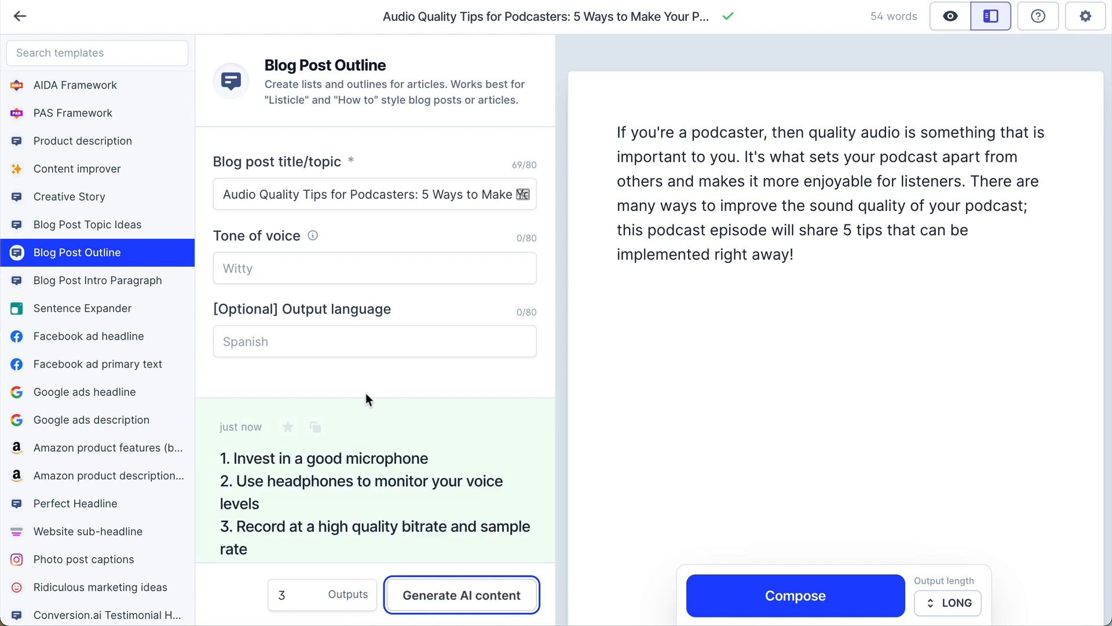
- Compare the tips listed in the three newly generated outlines
scroll(366, 381, down, 1)
scroll(366, 383, down, 3)
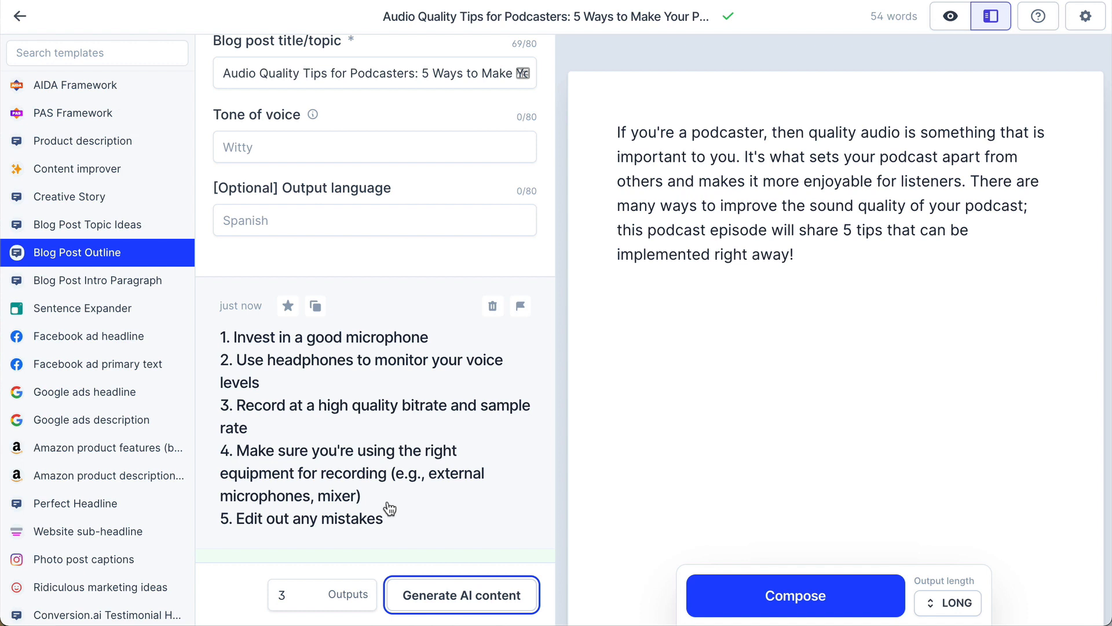
scroll(409, 506, down, 2)
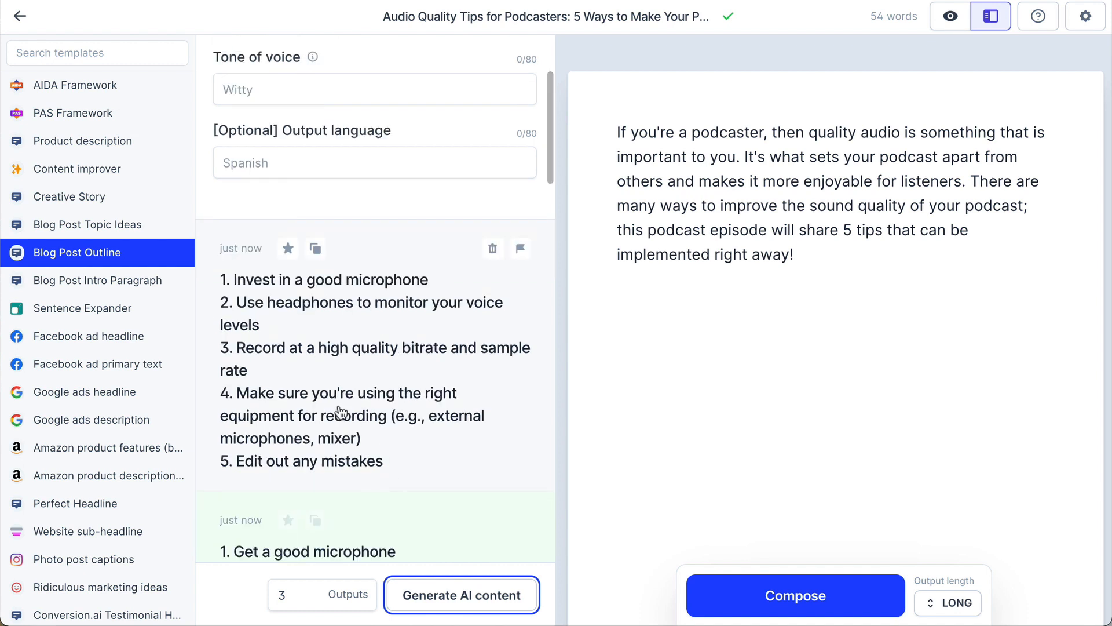
scroll(365, 454, down, 3)
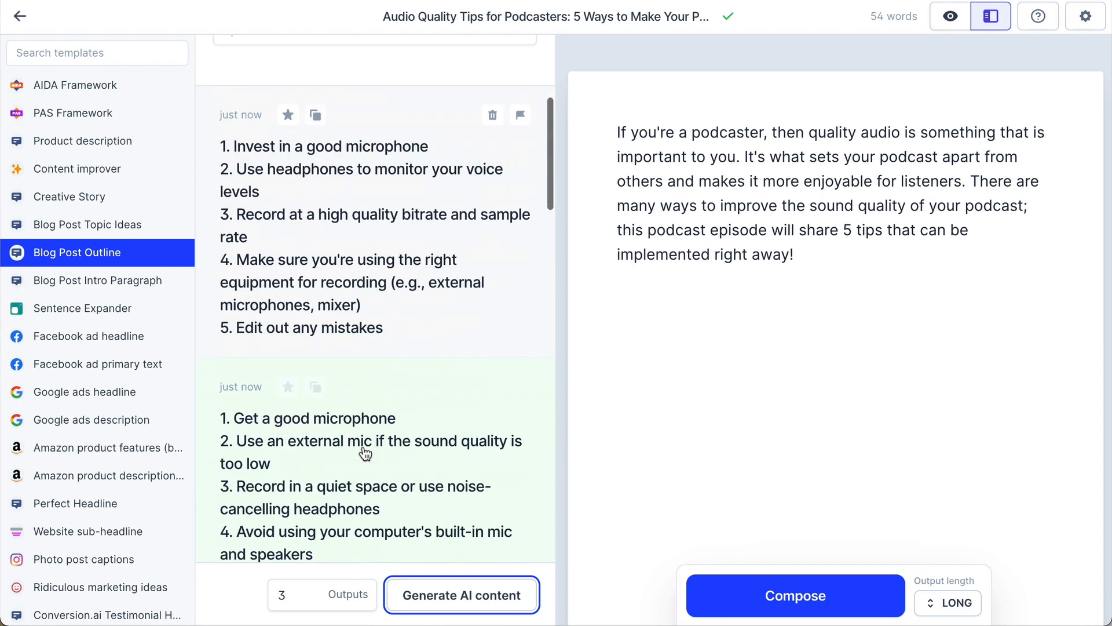
scroll(365, 454, down, 2)
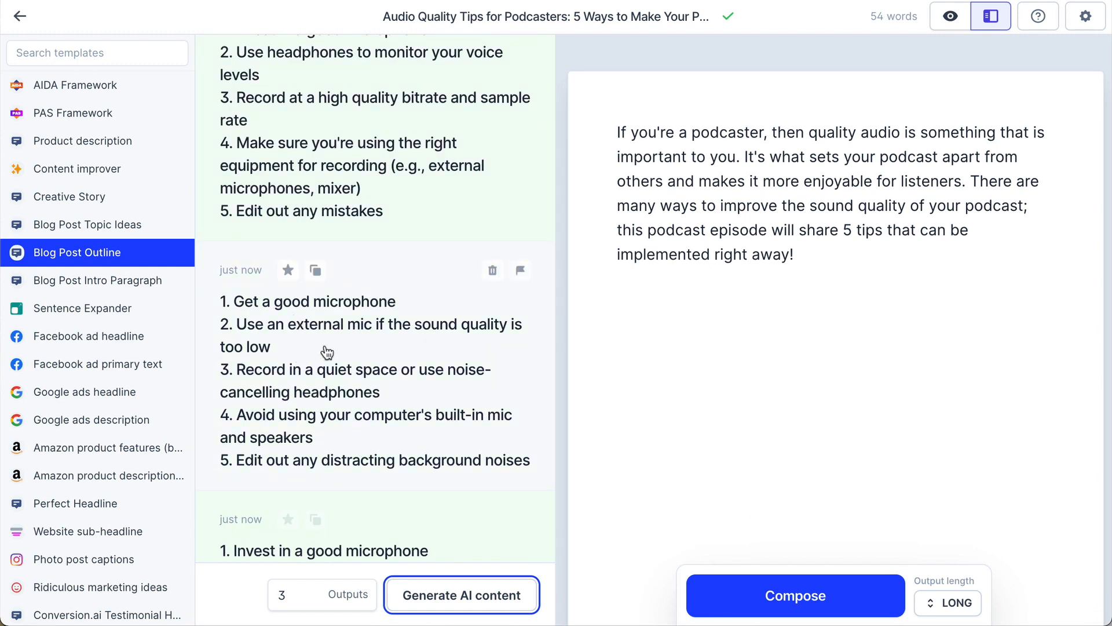
scroll(362, 454, down, 1)
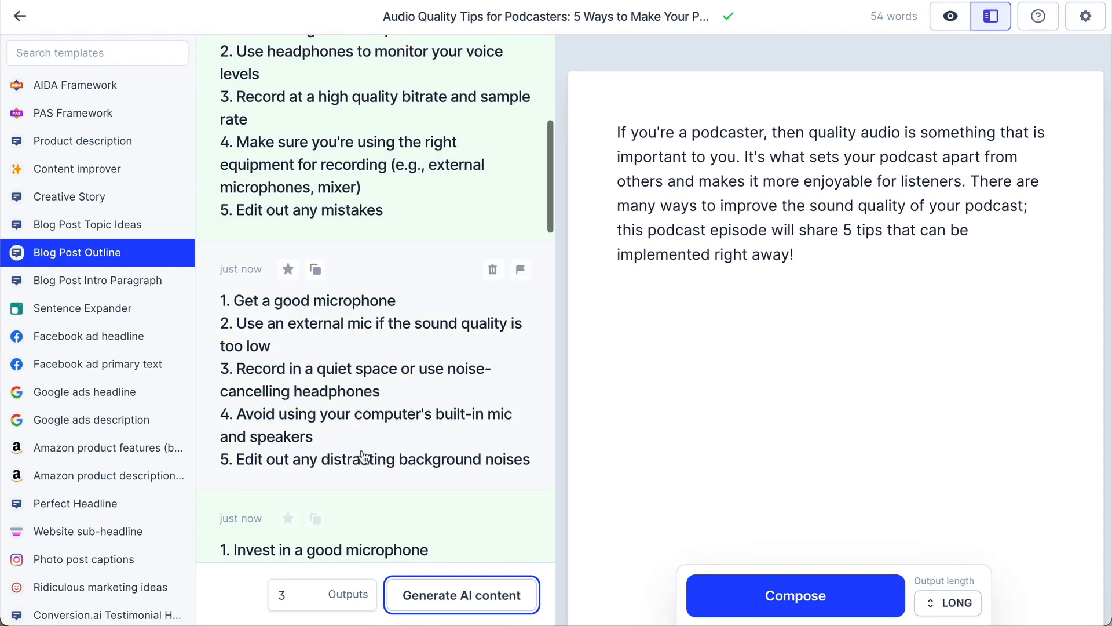
scroll(379, 388, down, 1)
scroll(380, 388, up, 1)
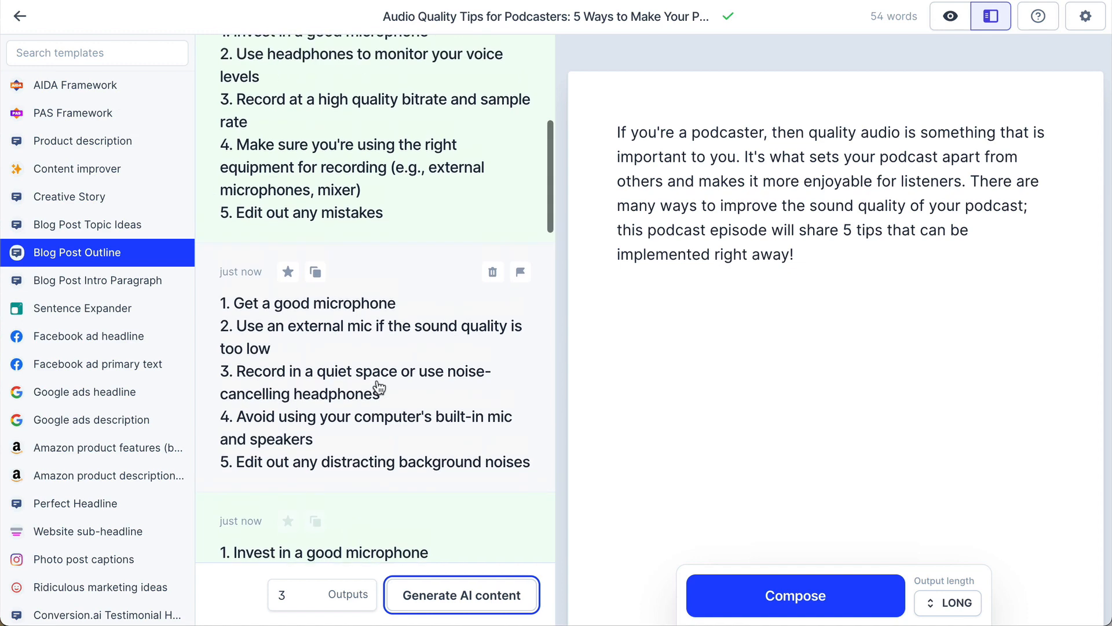
scroll(380, 380, up, 1)
scroll(378, 370, down, 5)
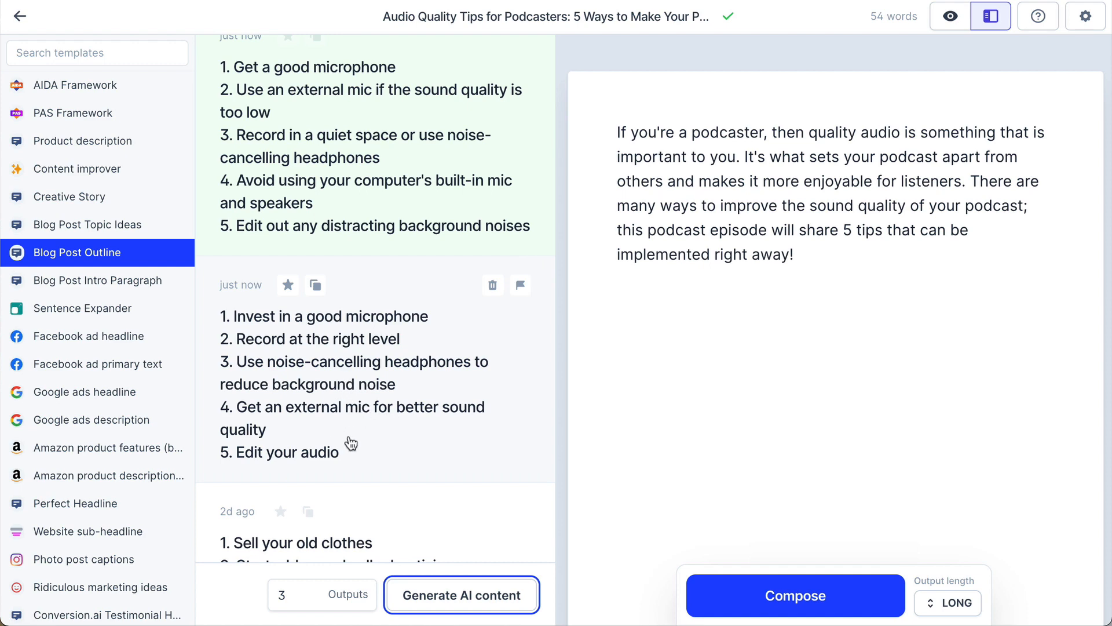
scroll(365, 273, up, 5)
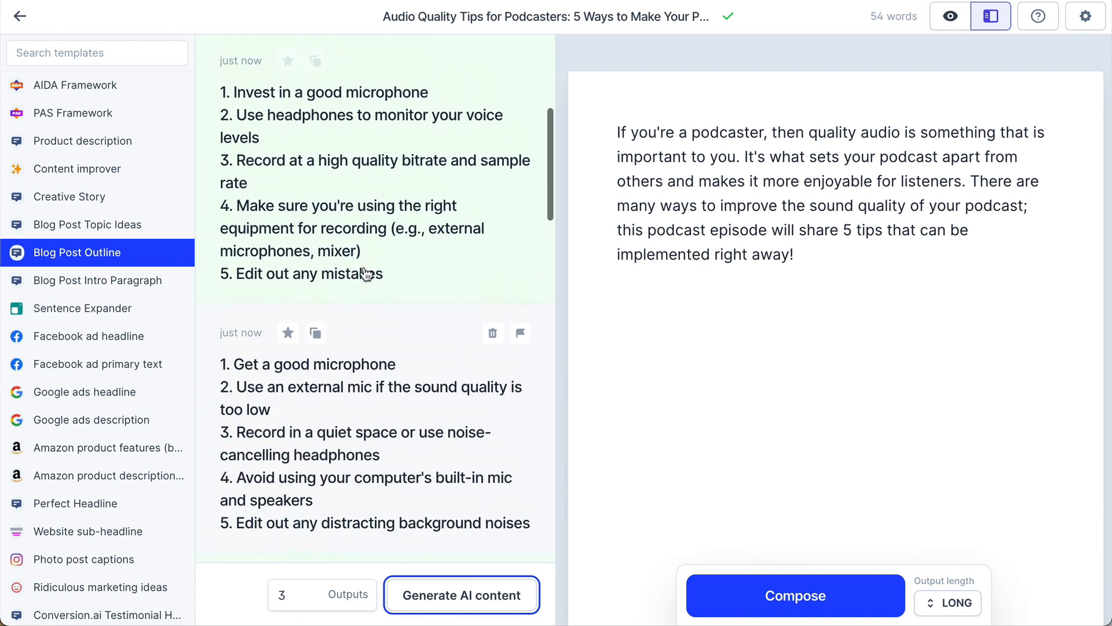
scroll(365, 273, up, 2)
- Copy the first generated outline, from "Invest in a good microphone" to "Edit out any mistakes", and paste it below the intro paragraph
click(316, 141)
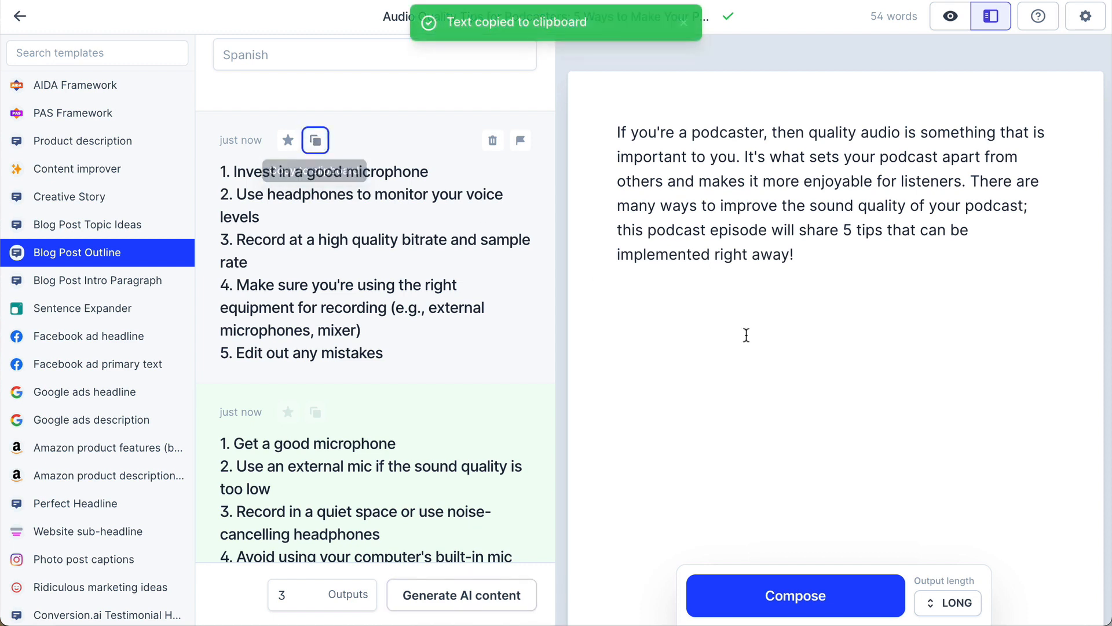
click(790, 360)
key(ctrl+v)
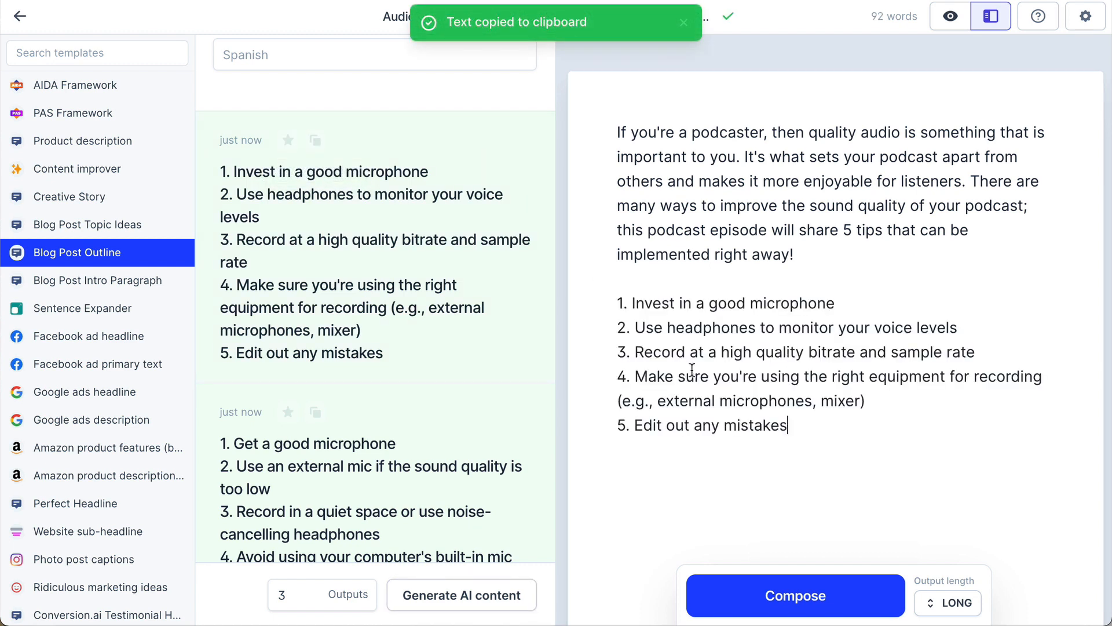
- Copy the second and third generated outlines and paste them one after the other below the first outline in the document
click(315, 412)
click(821, 477)
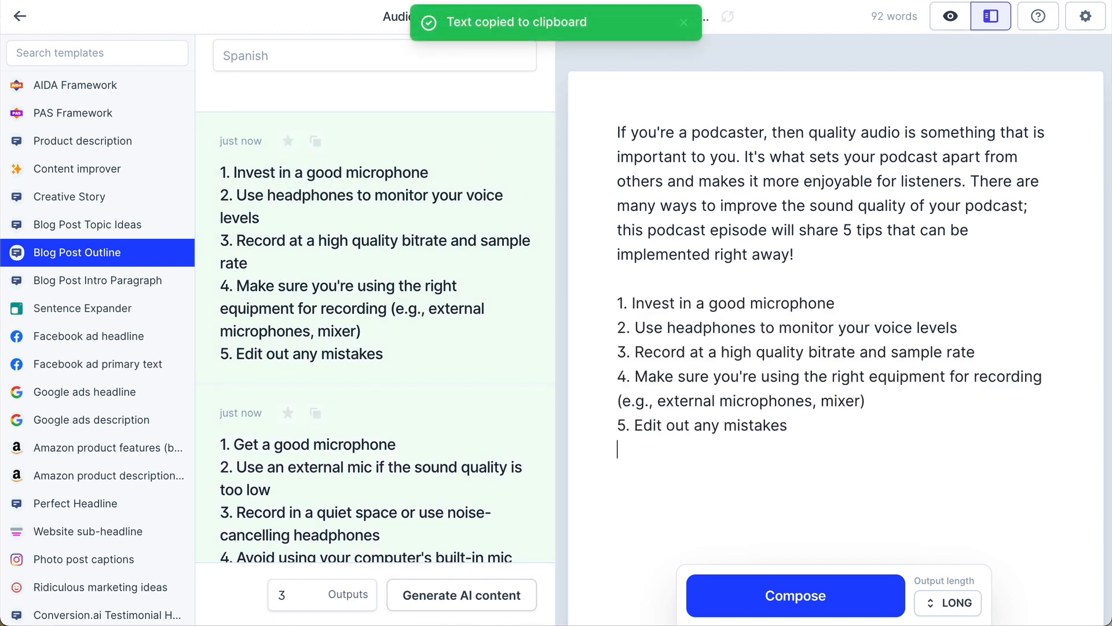
key(ctrl+v)
scroll(481, 472, down, 5)
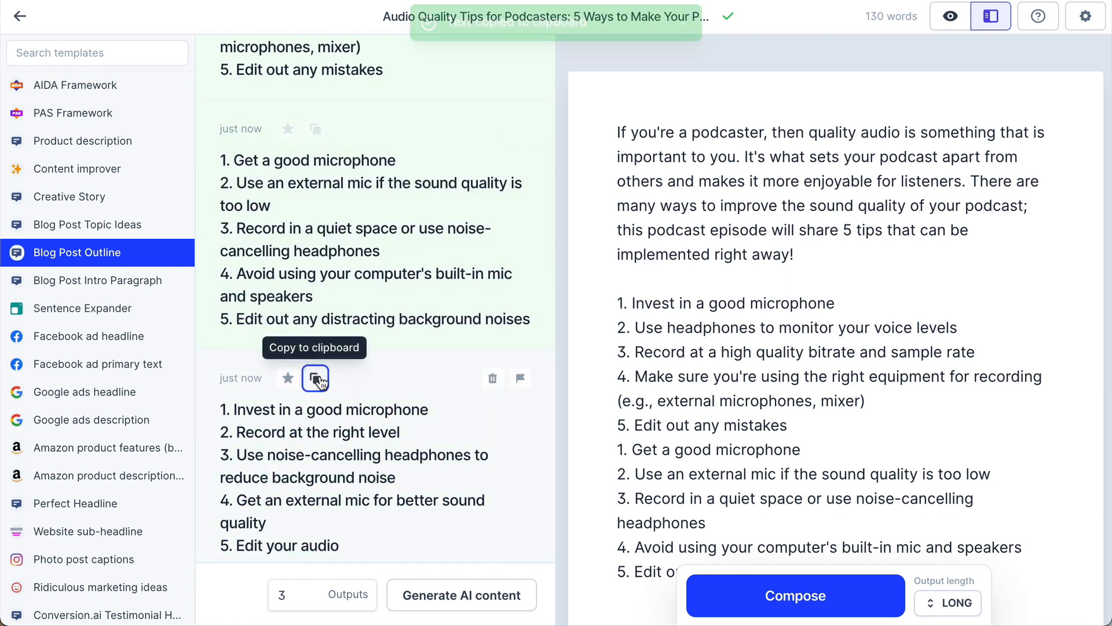
click(315, 377)
scroll(759, 442, down, 3)
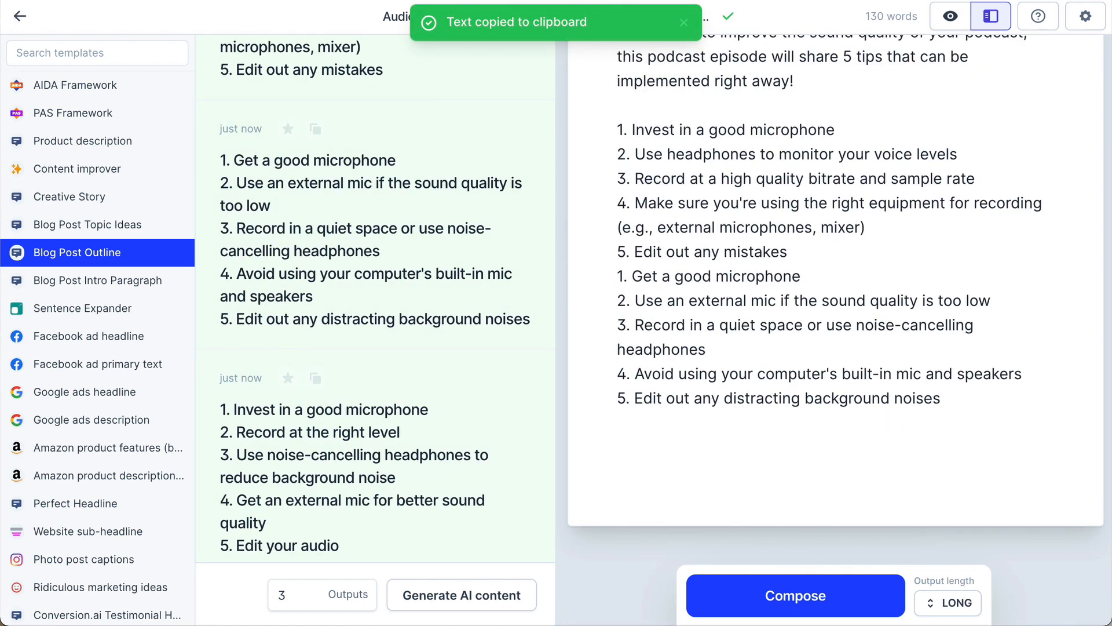
key(ctrl+v)
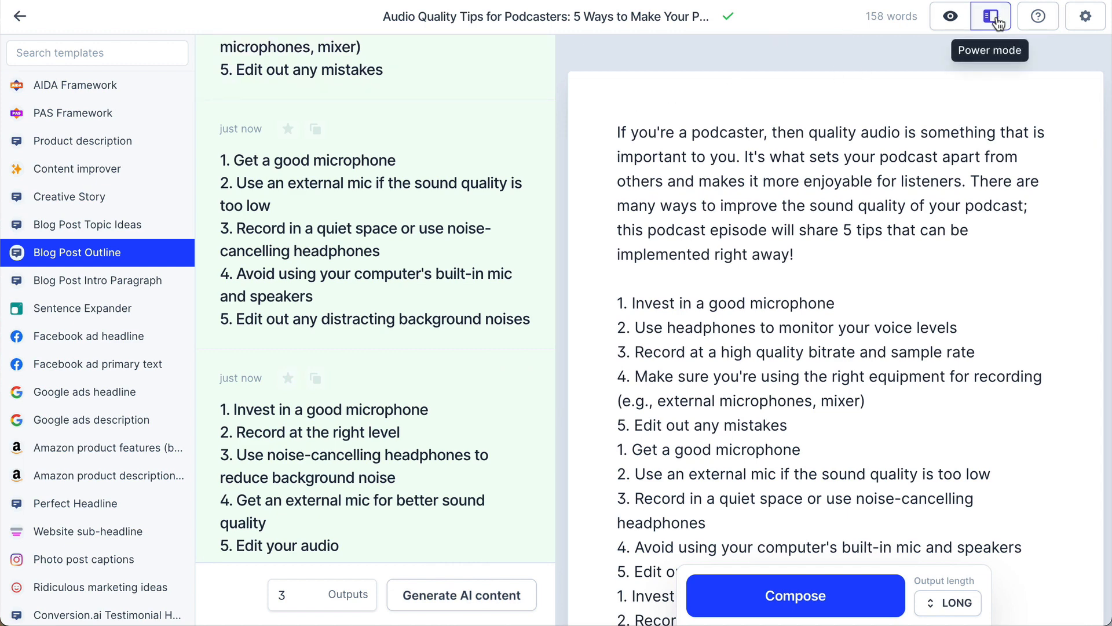
- Switch to the full-width document view and delete "Get a good microphone", "Use an external mic…" and the repeated "Invest in a good microphone" line
click(951, 17)
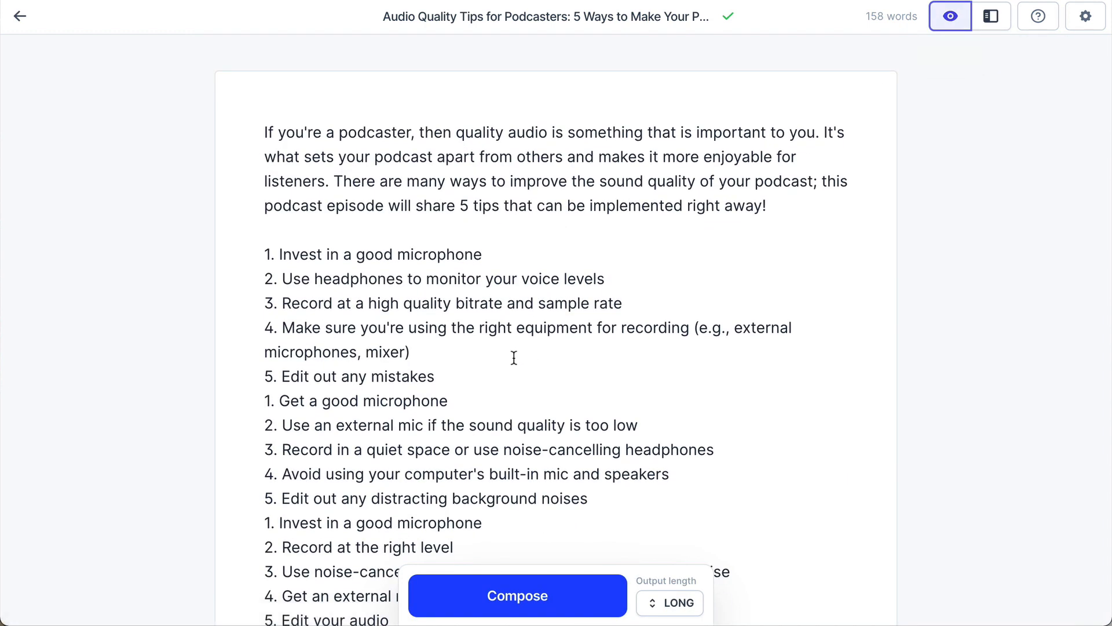
scroll(395, 447, down, 1)
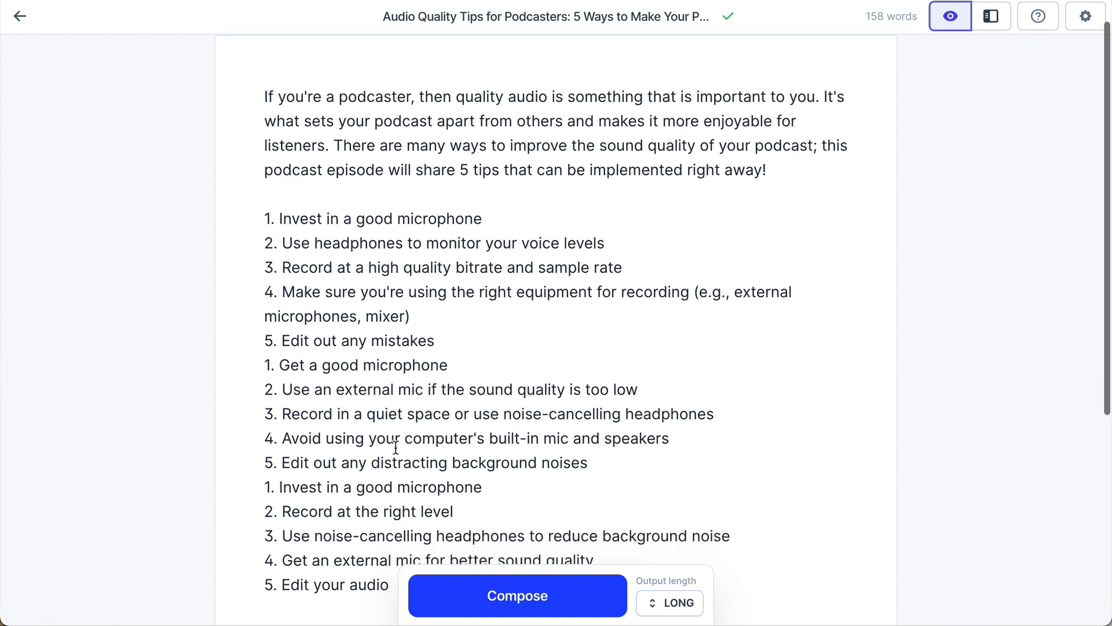
triple_click(368, 365)
key(BackSpace)
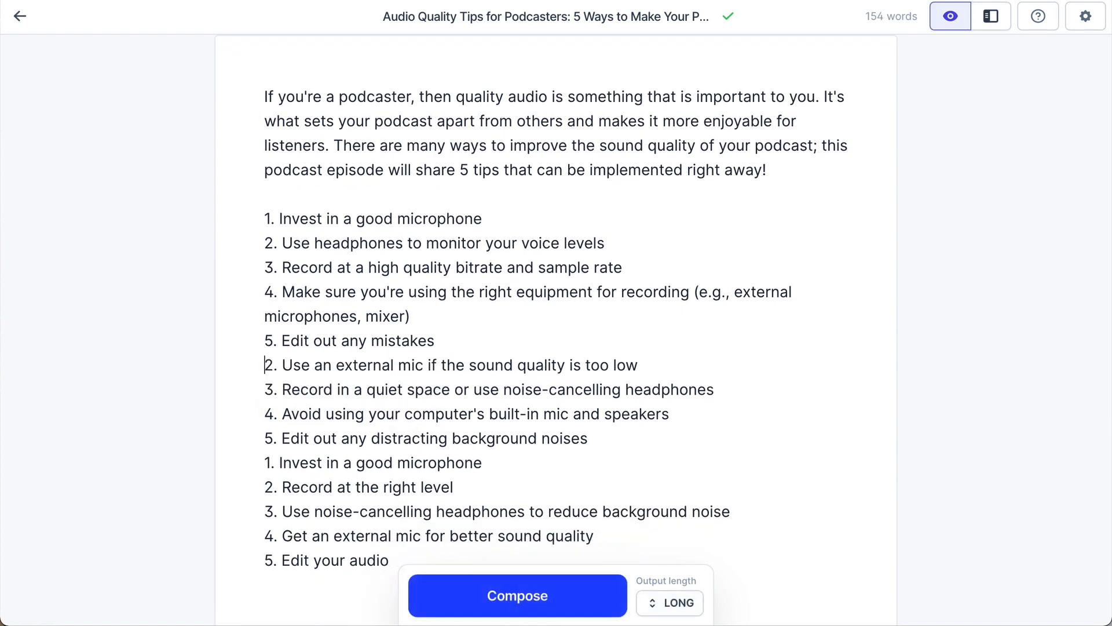
triple_click(502, 365)
key(BackSpace)
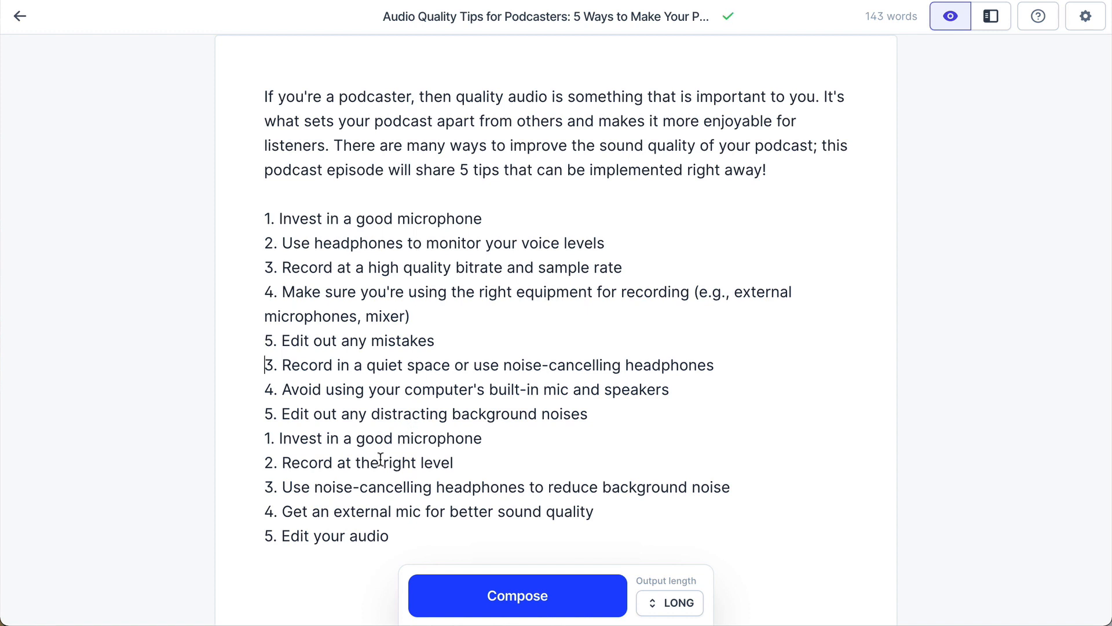
triple_click(362, 441)
key(BackSpace)
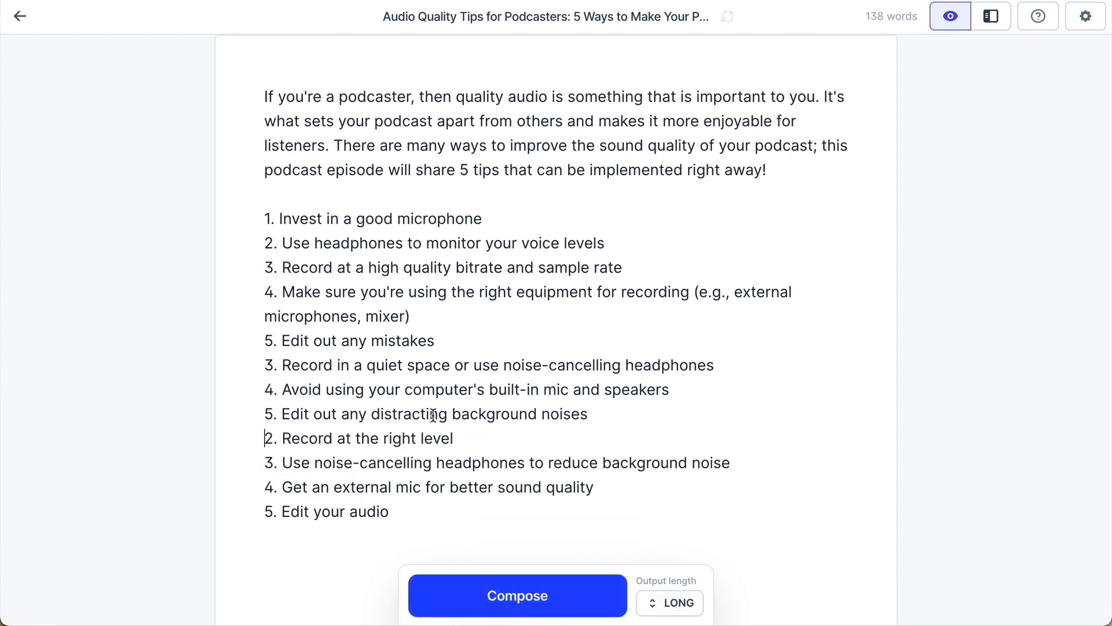
- Delete the tips "Make sure you're using the right equipment…", "Use noise-cancelling headphones to reduce background noise" and "Get an external mic for better sound quality"
triple_click(397, 342)
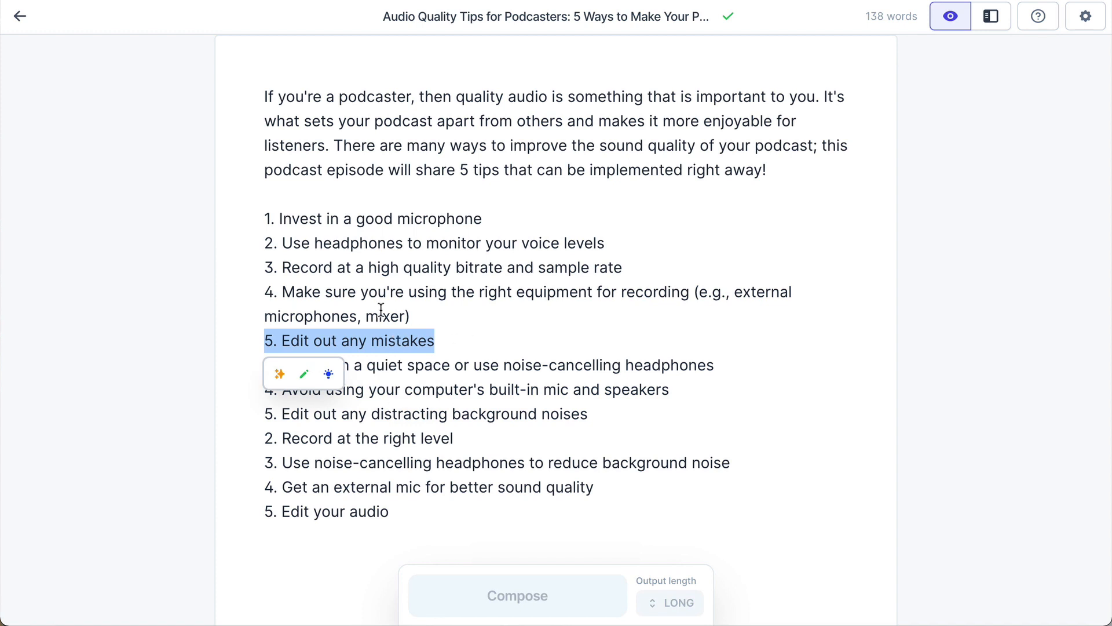
triple_click(476, 294)
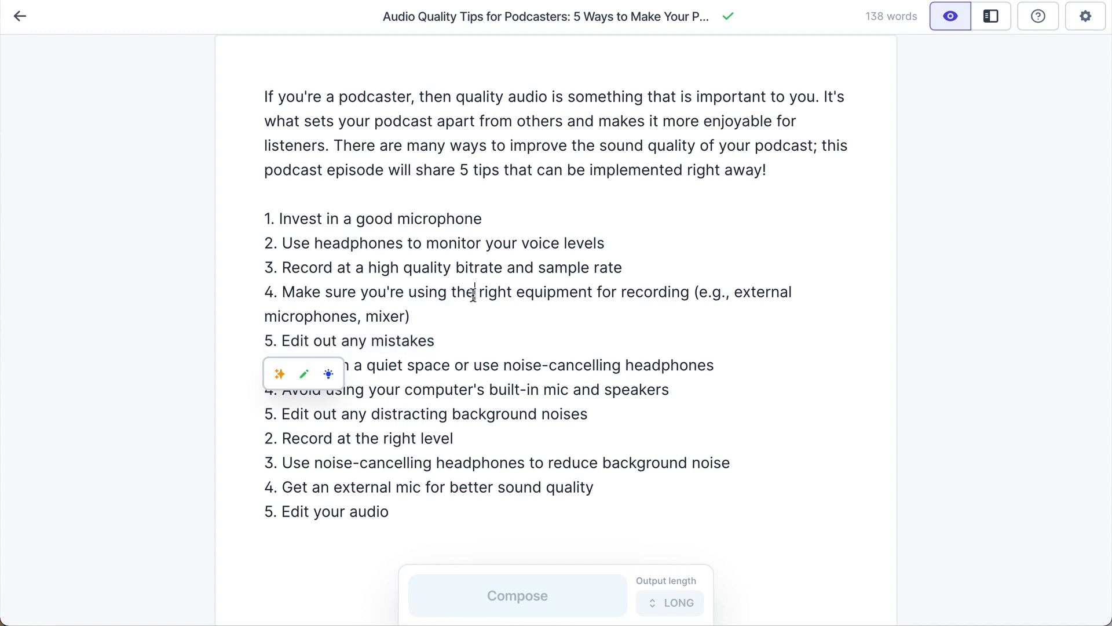
key(BackSpace)
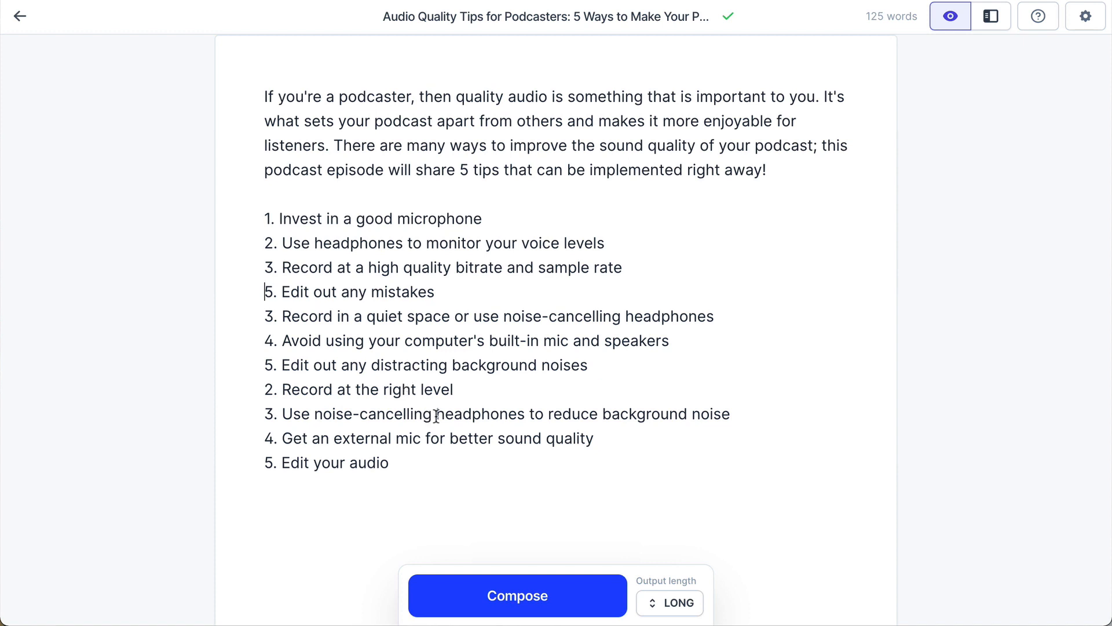
triple_click(472, 413)
key(BackSpace)
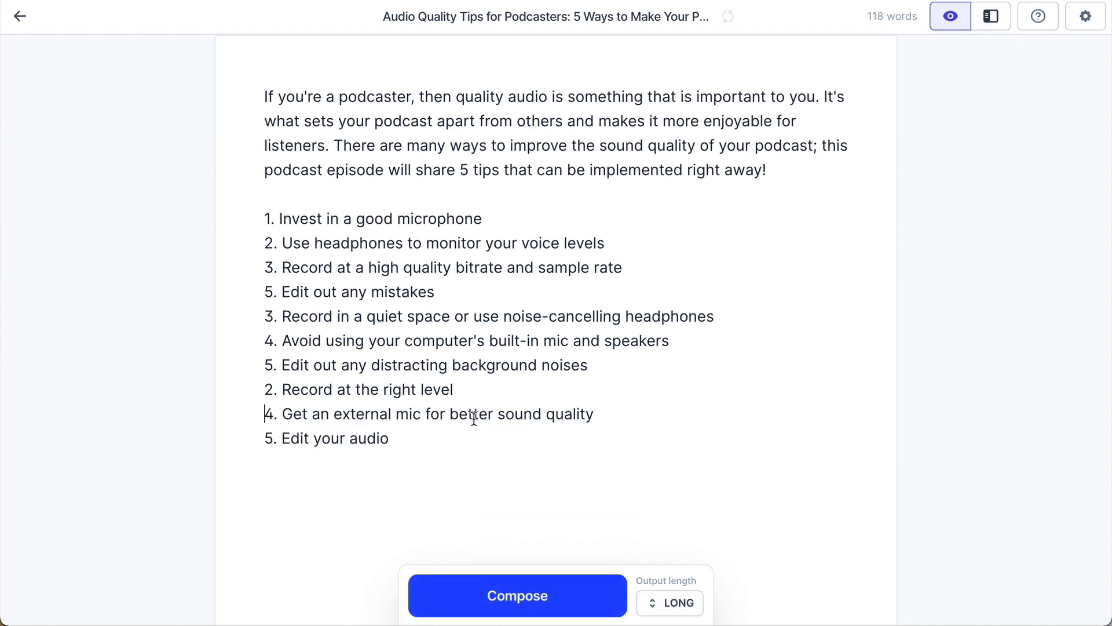
triple_click(474, 413)
key(BackSpace)
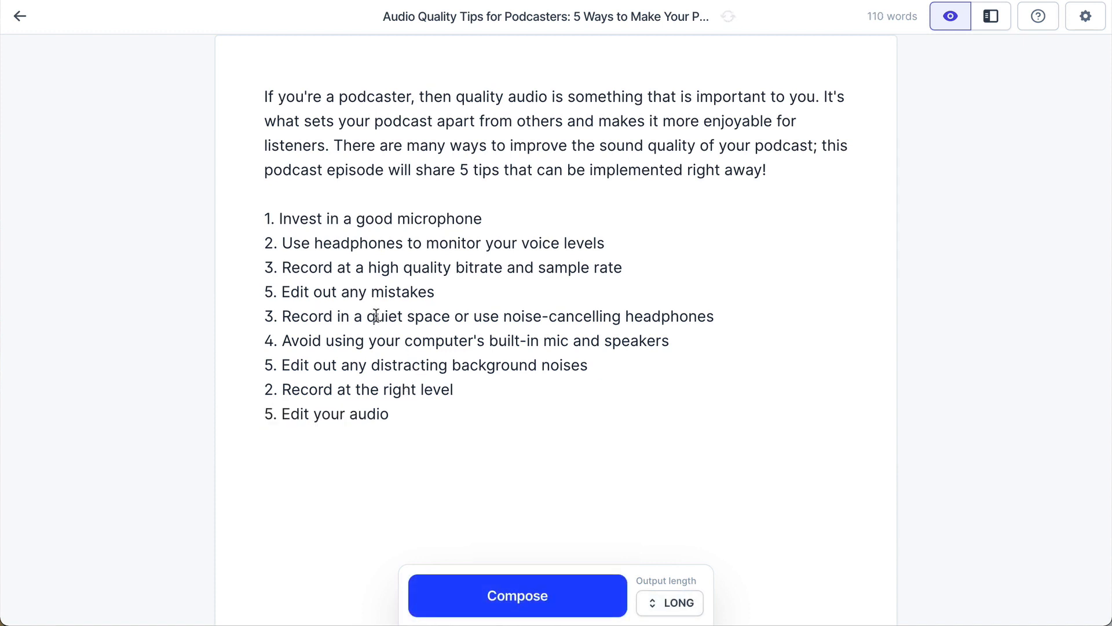
- Move the quiet-space tip above "Record at a high quality bitrate and sample rate" and shorten it to "Record in a quiet space"
triple_click(422, 315)
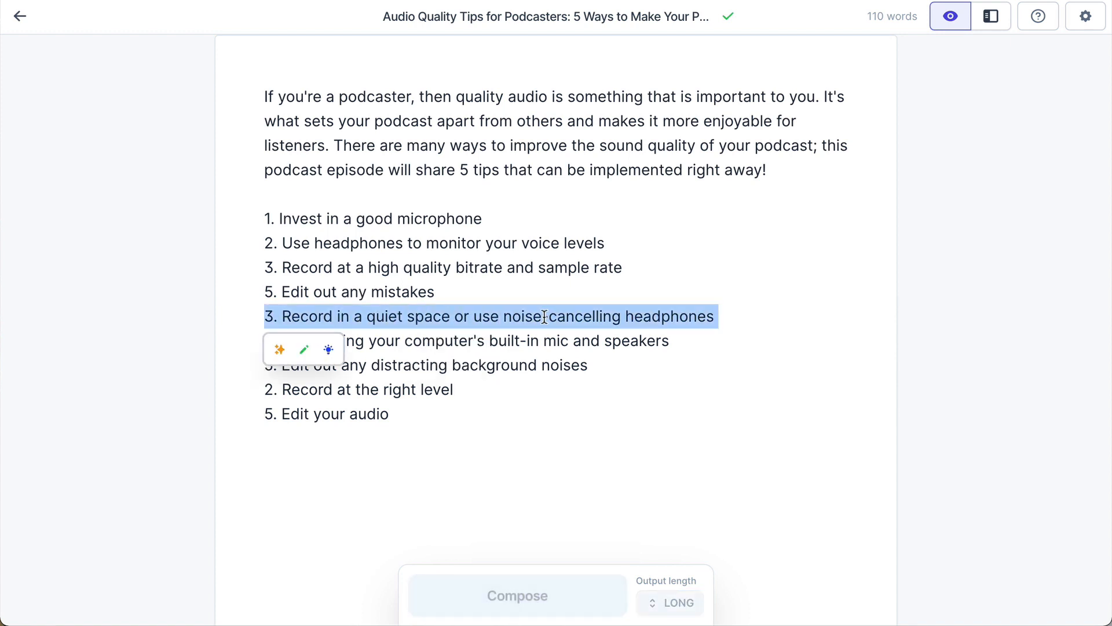
key(BackSpace)
key(ctrl+v)
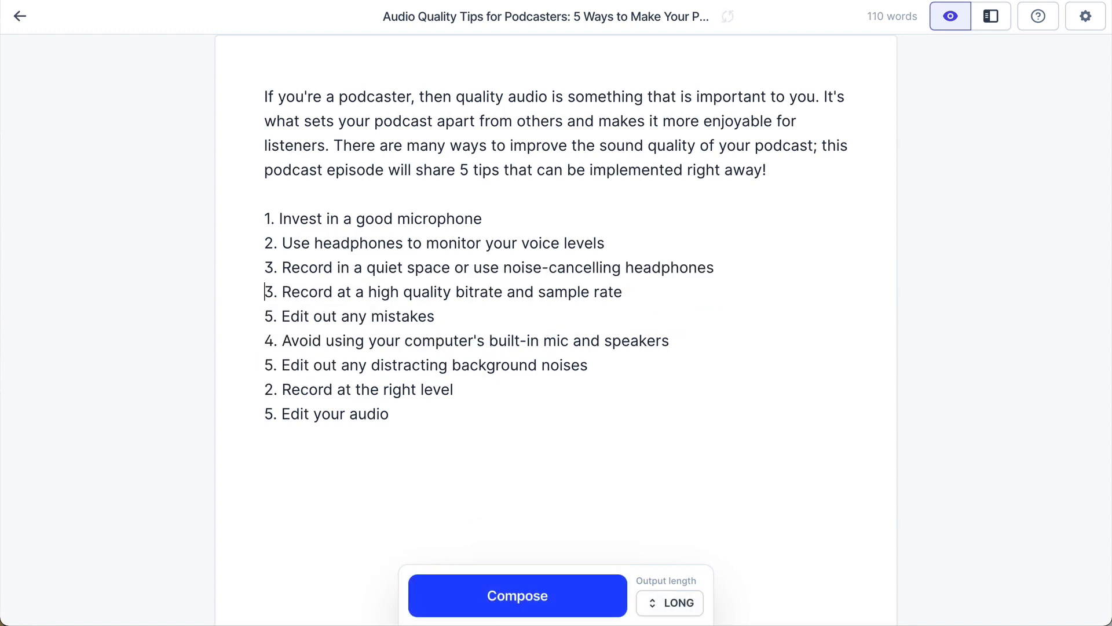
drag(455, 269, 716, 269)
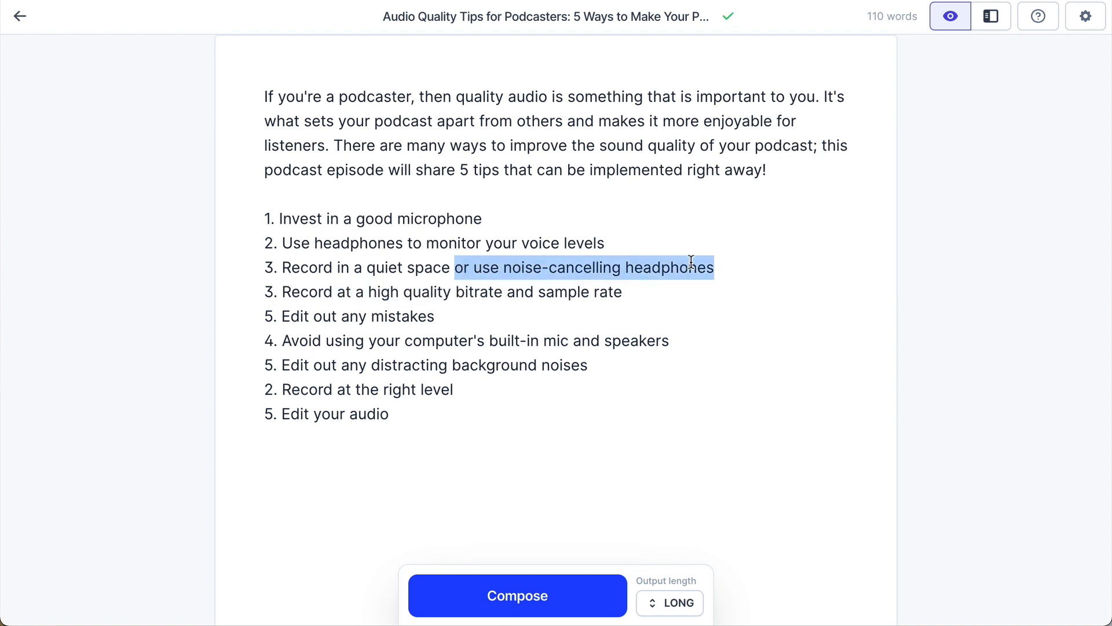
key(BackSpace)
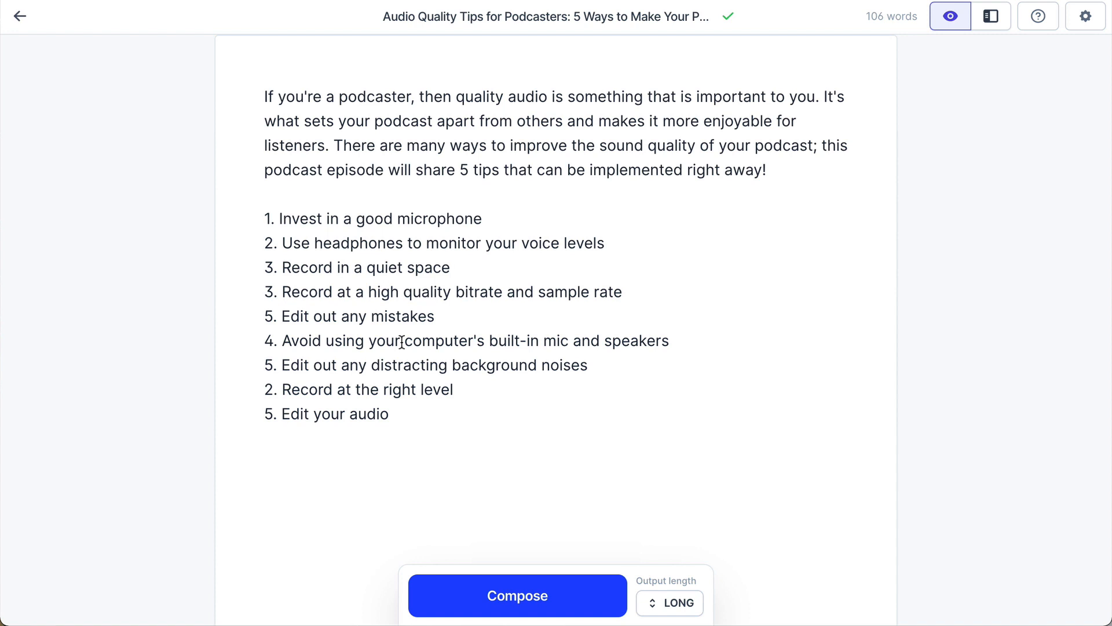
- Move "Avoid using your computer's built-in mic and speakers" under tip 1 as an unnumbered paragraph with blank lines around it
double_click(321, 342)
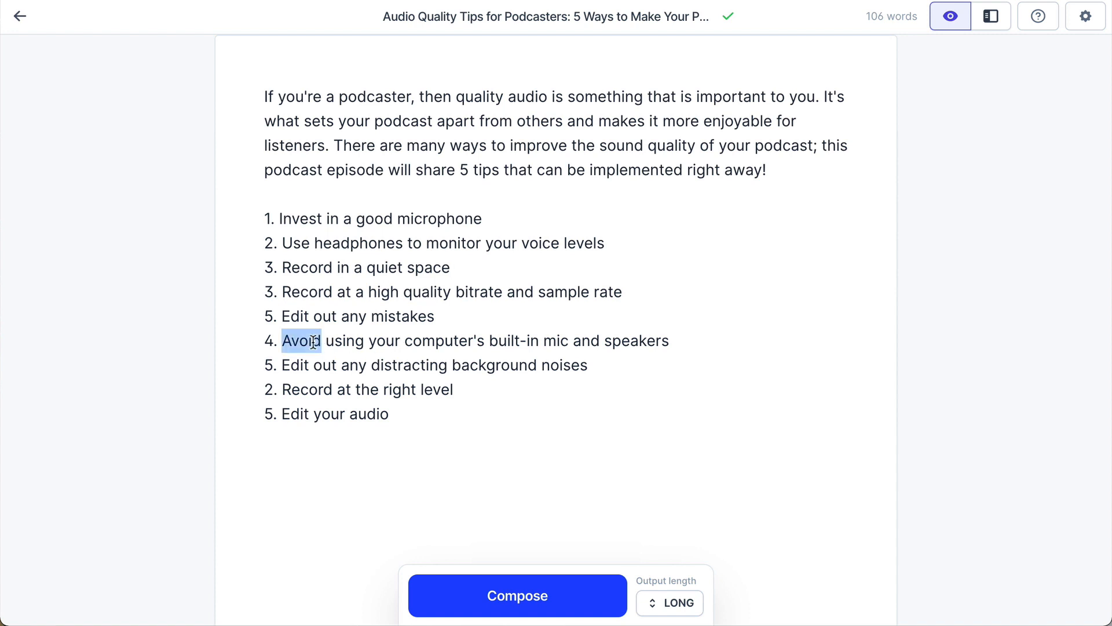
drag(320, 342, 632, 341)
key(BackSpace)
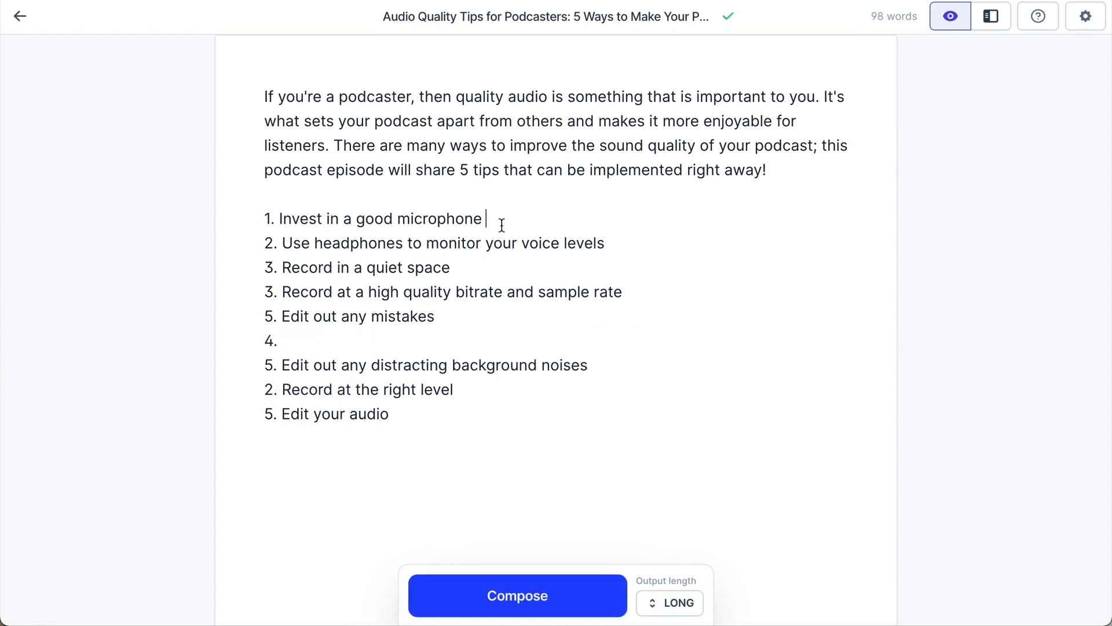
key(Return)
key(Return)
key(ctrl+v)
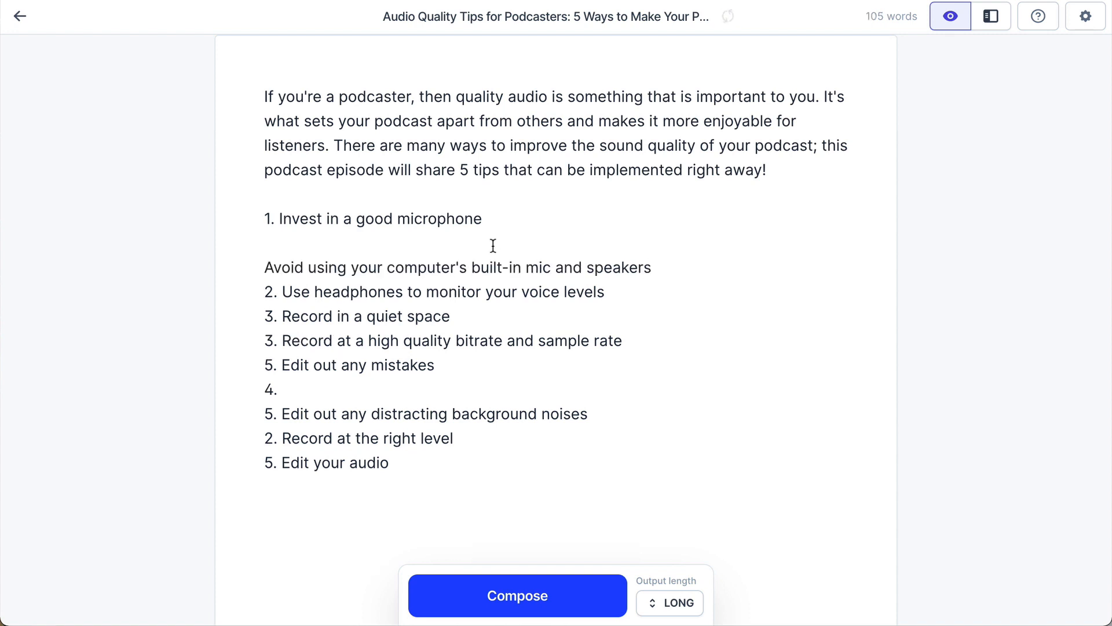
key(Return)
- Add a blank line after tip 2 and after "Record in a quiet space", and remove the leftover "4." line
key(BackSpace)
key(BackSpace)
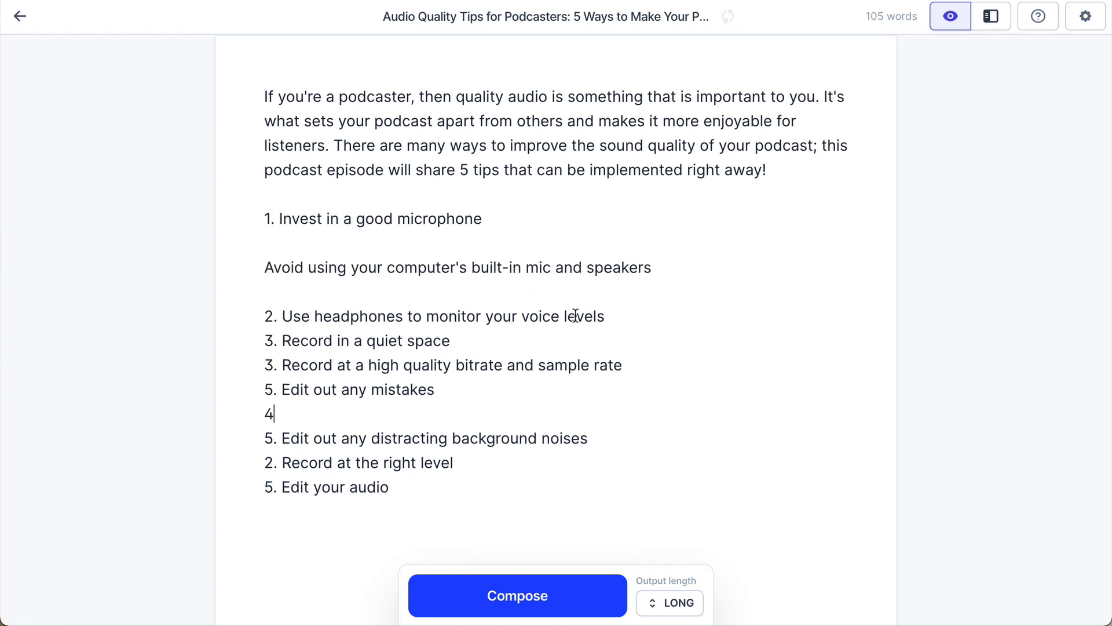
click(644, 321)
key(Return)
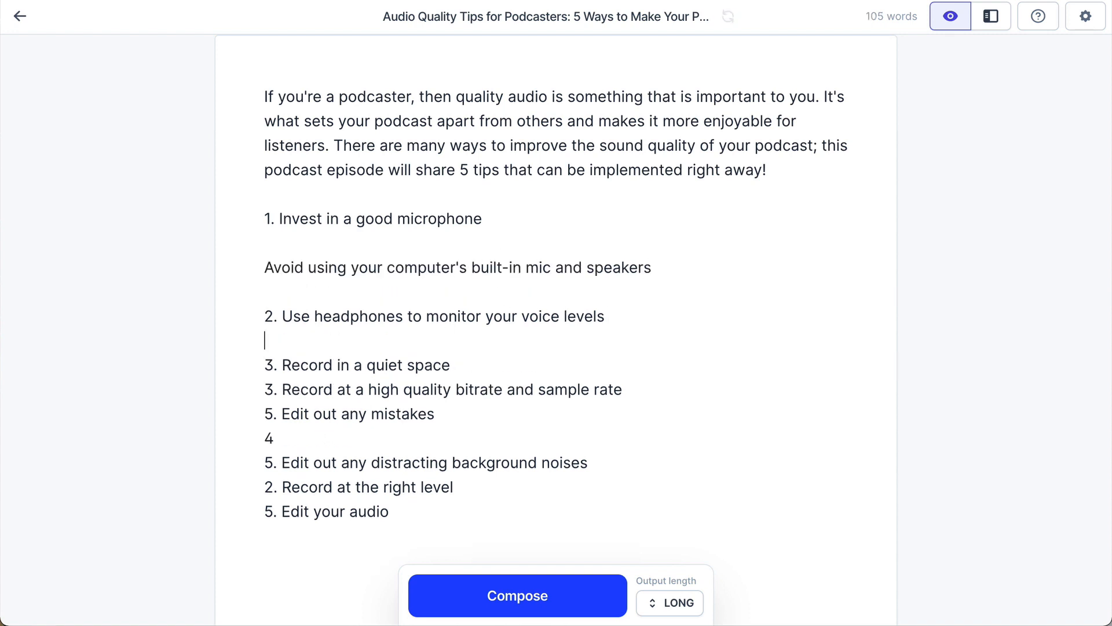
click(495, 366)
key(Return)
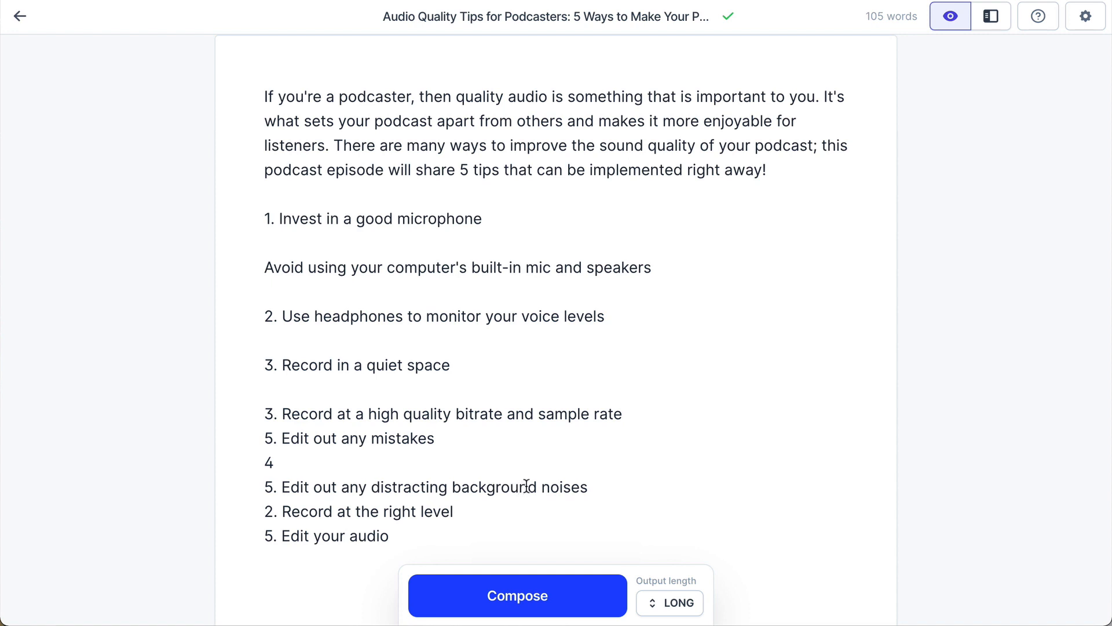
drag(288, 463, 259, 458)
key(BackSpace)
key(BackSpace)
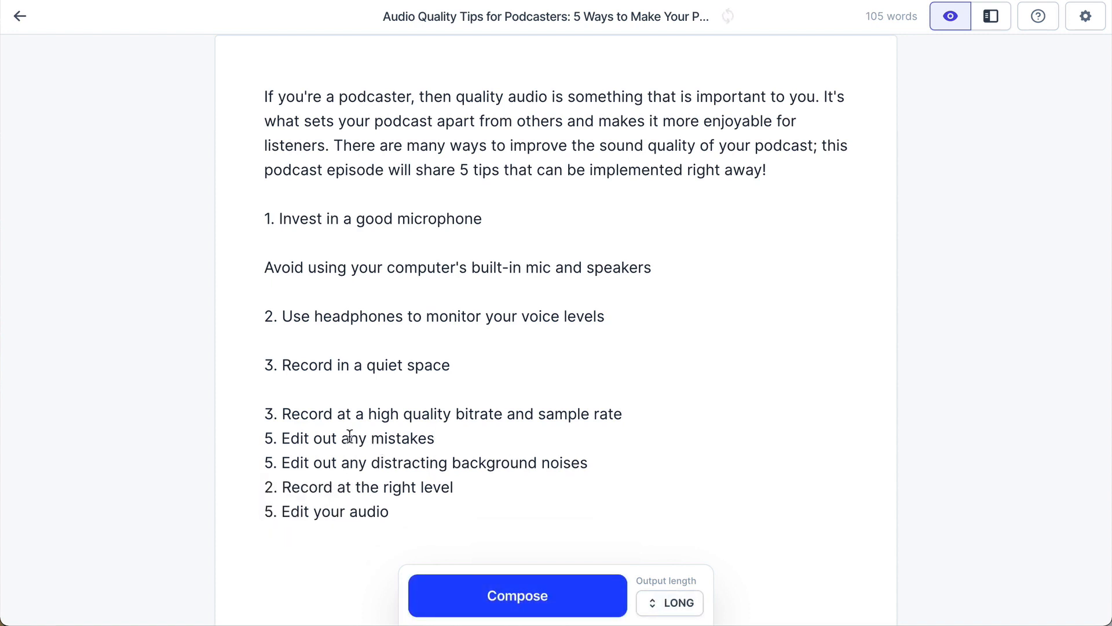
- Merge the two "Edit out any" tips into "Edit out any mistakes and distracting background noises" and delete the leftover line
double_click(406, 438)
key(ctrl+x)
click(371, 462)
key(ctrl+v)
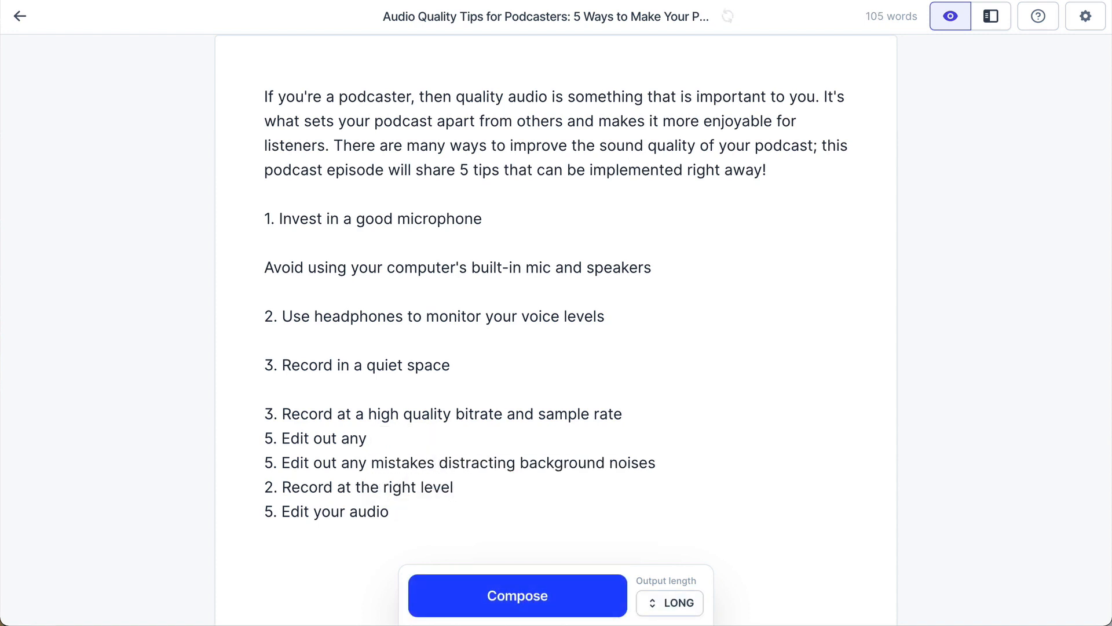
text(and)
triple_click(308, 436)
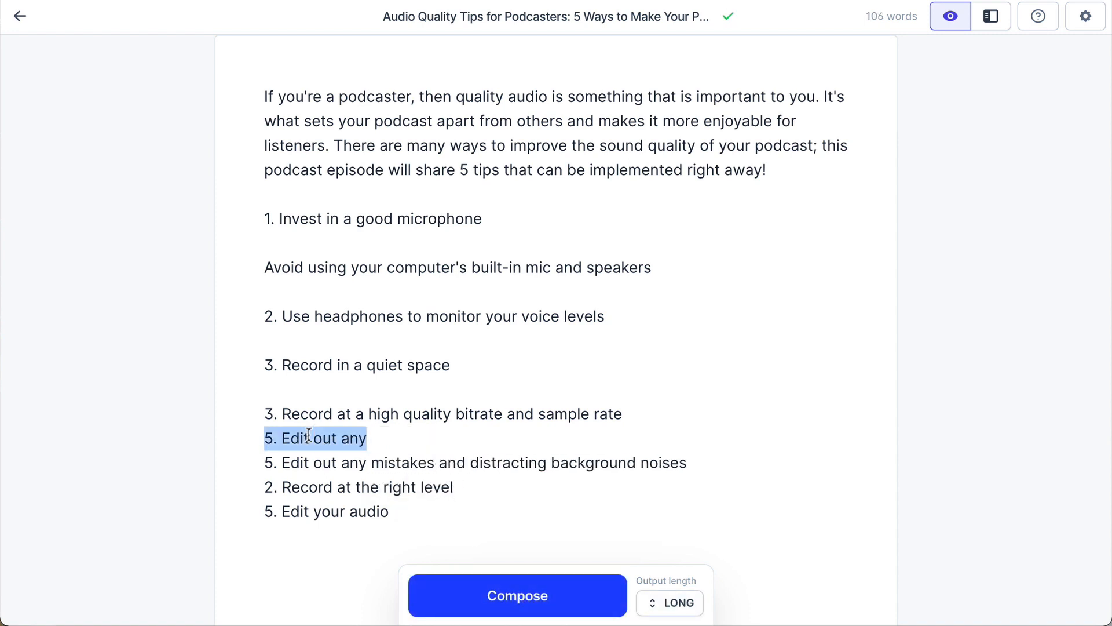
key(BackSpace)
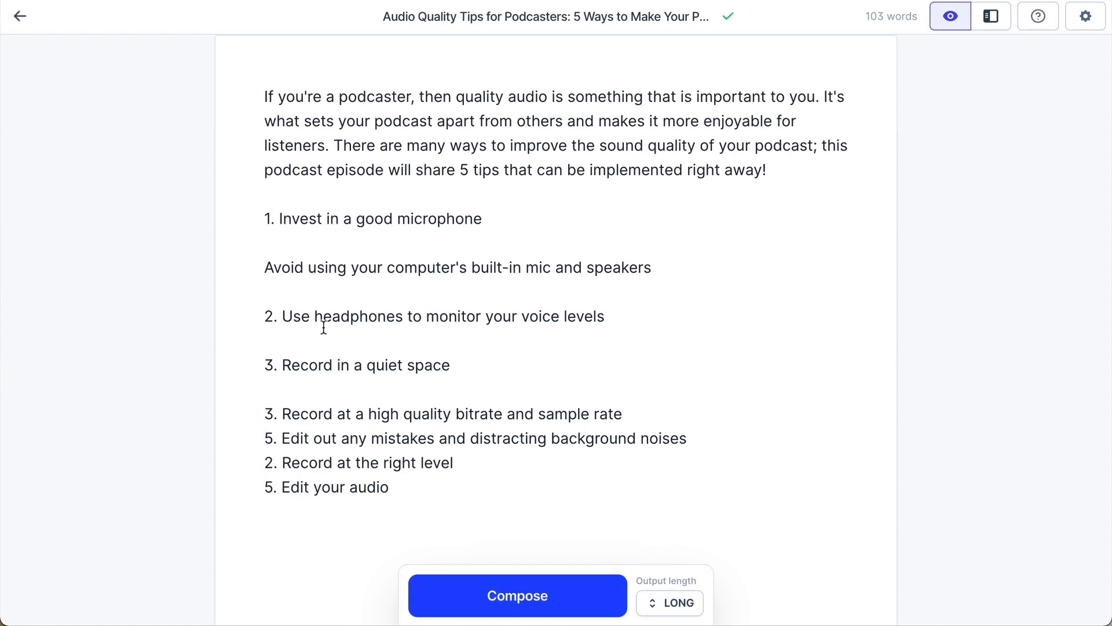
- Delete the last two tips, "Record at the right level" and "Edit your audio"
triple_click(347, 462)
shift+click(352, 516)
key(BackSpace)
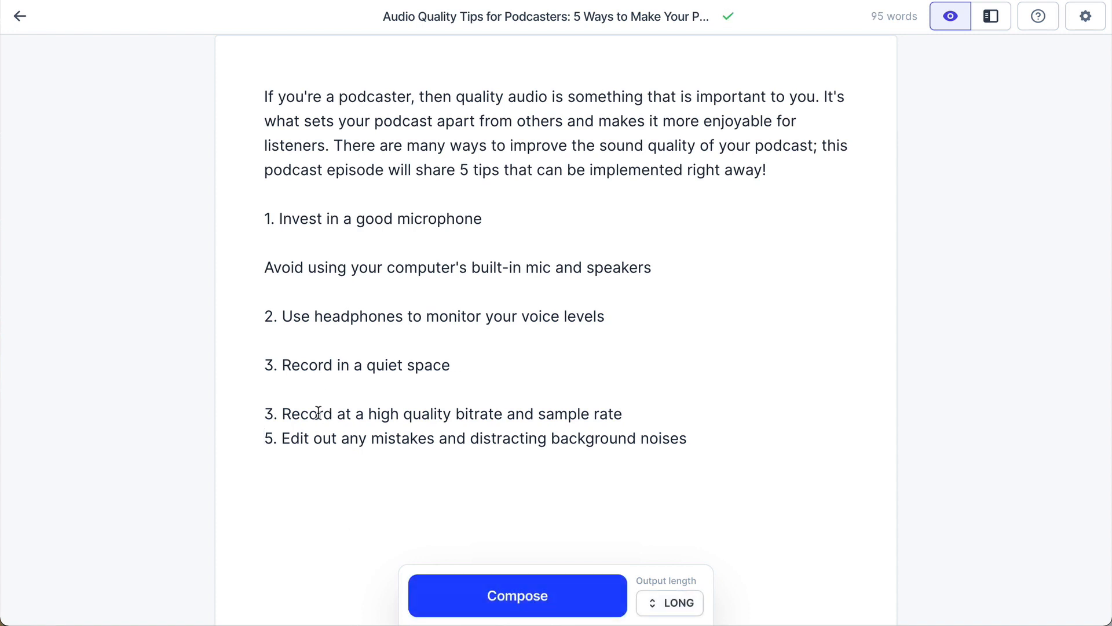
- Renumber the bitrate and sample rate tip as 4 and add a blank line between it and tip 5
click(270, 420)
key(BackSpace)
text(4)
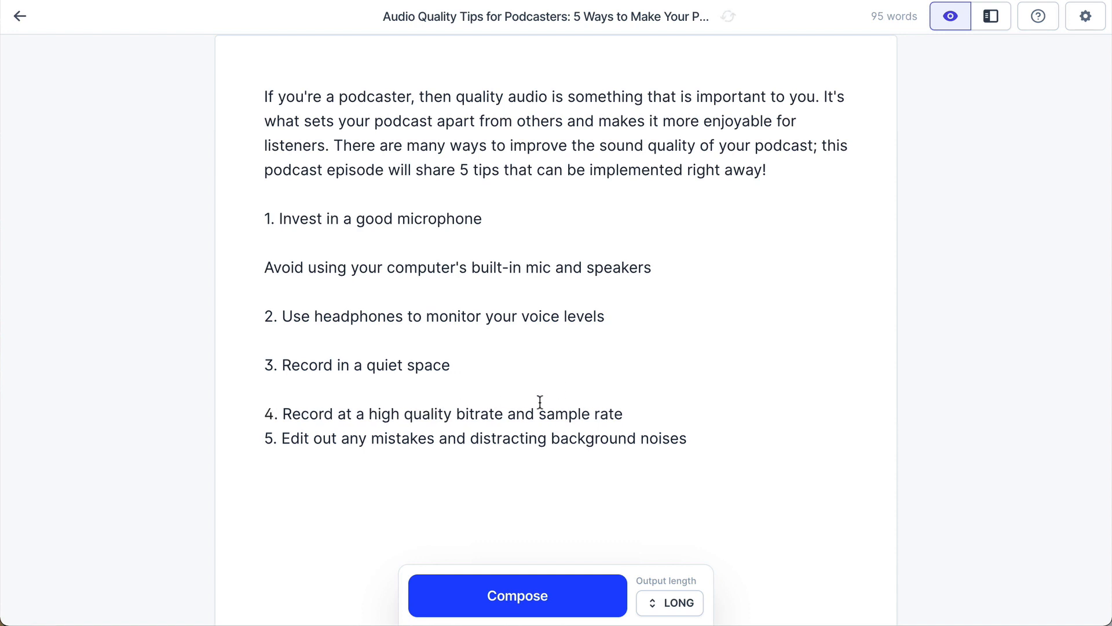
click(625, 418)
key(Return)
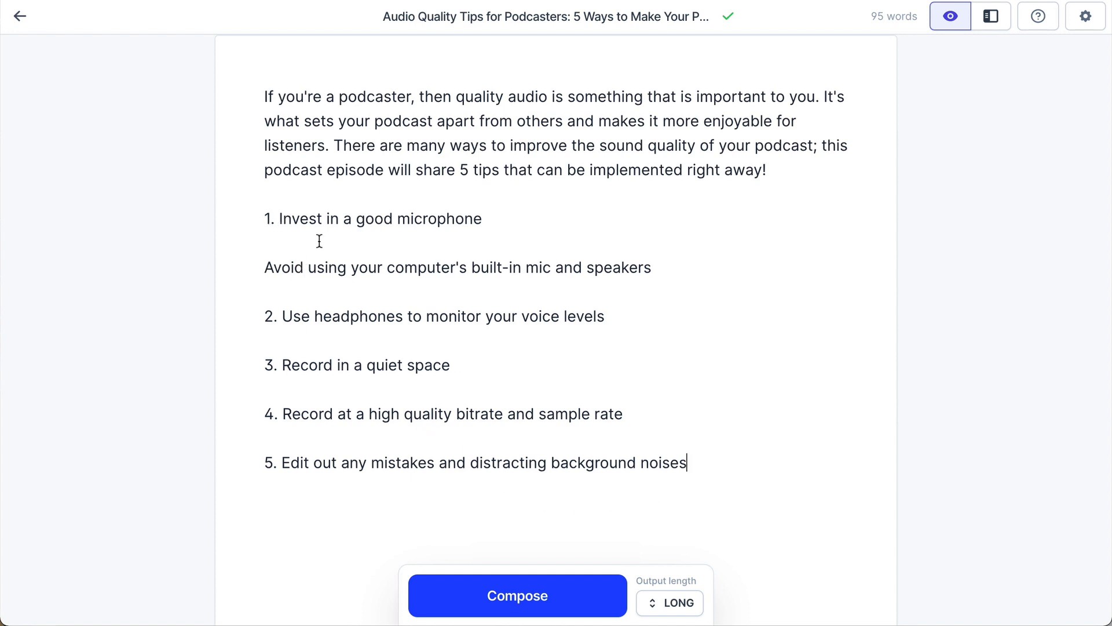
- End the built-in mic and speakers sentence with a period and append a copy of tip 1's text, "Invest in a good microphone."
double_click(455, 218)
click(621, 315)
drag(482, 219, 279, 219)
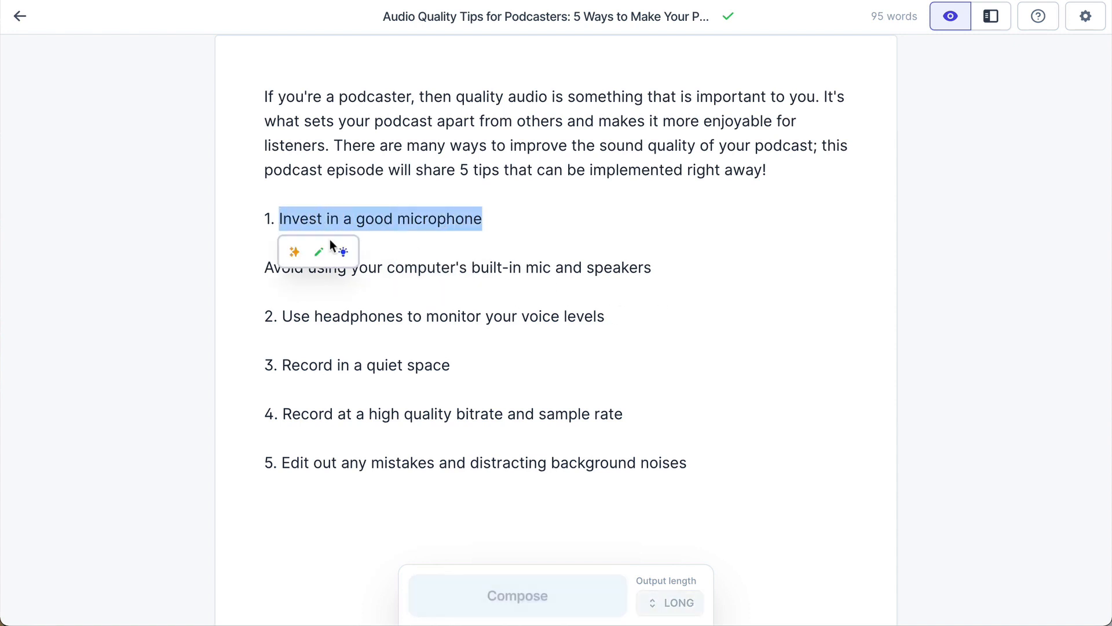
click(554, 250)
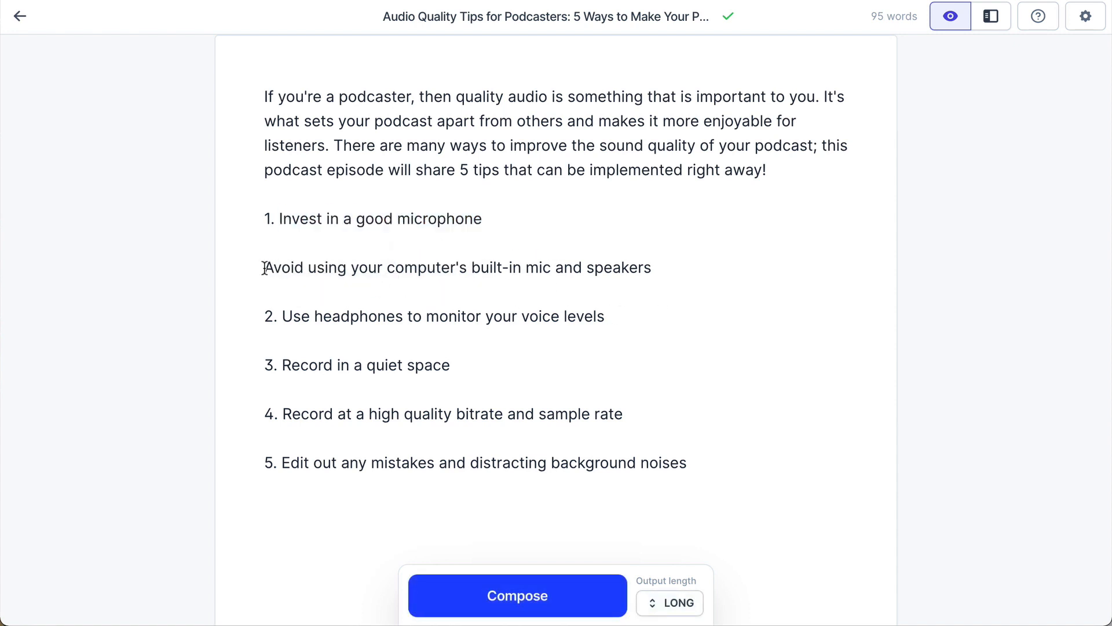
click(656, 267)
key(ctrl+v)
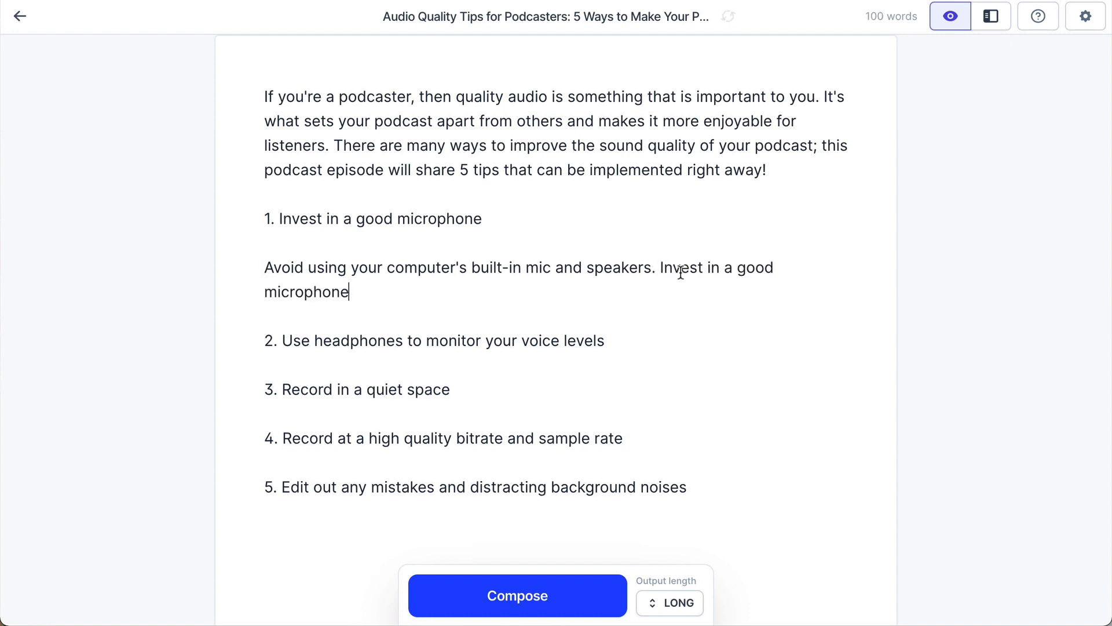
text(.)
- Remove the appended "Invest in a good microphone." from the paragraph under tip 1
triple_click(335, 286)
click(365, 293)
shift+click(661, 280)
key(BackSpace)
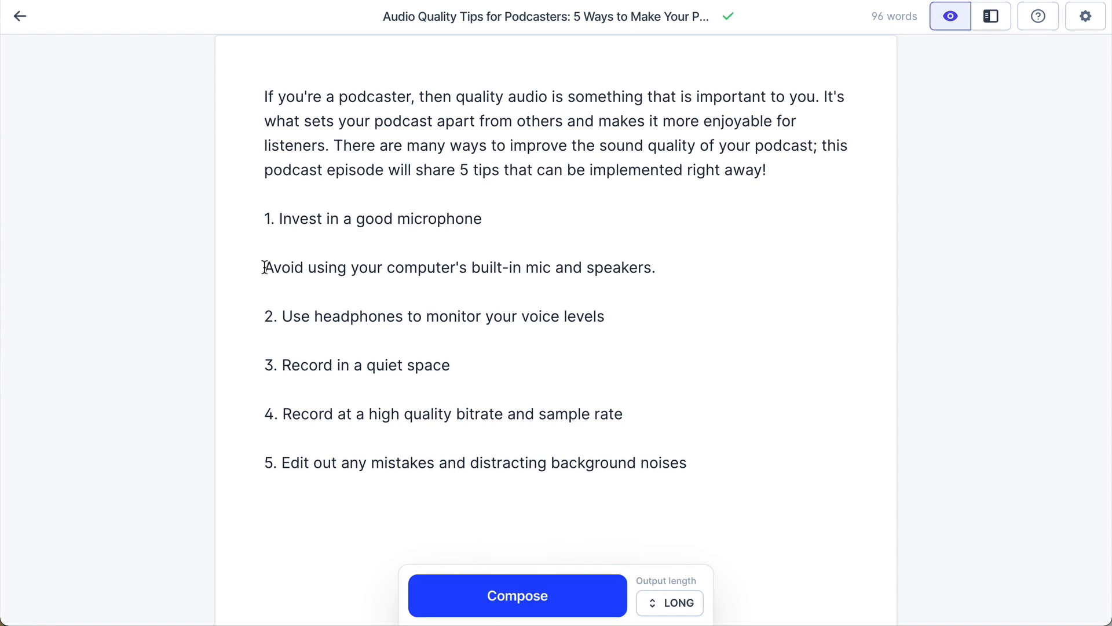
- Compose AI text after the sentence about built-in mic and speakers, and add a blank line before the generated Blue Yeti paragraph
drag(265, 267, 668, 270)
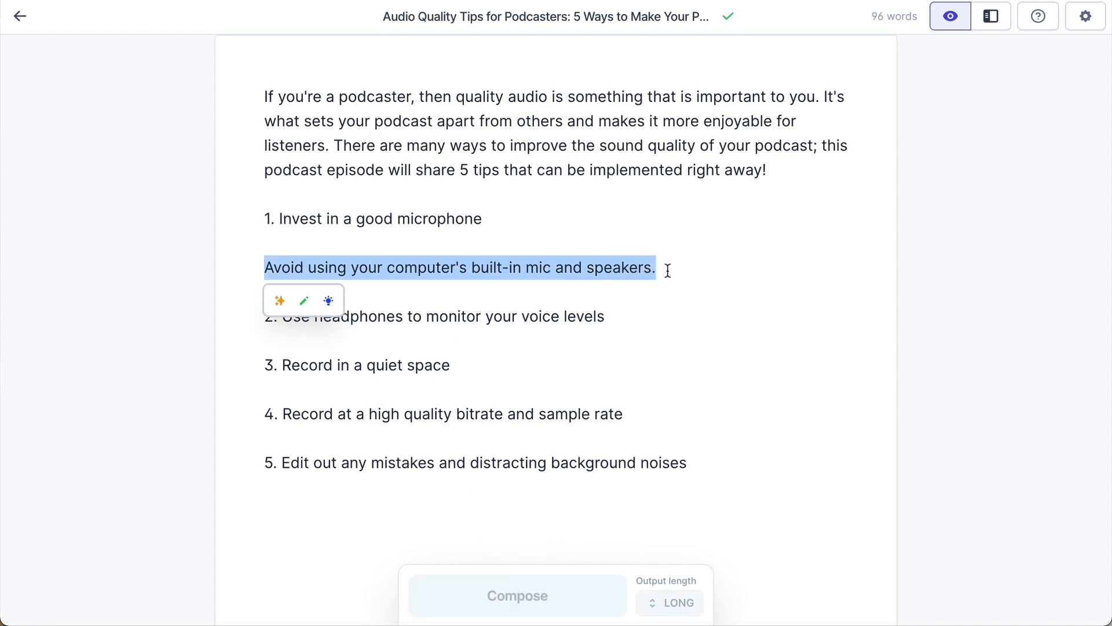
click(668, 270)
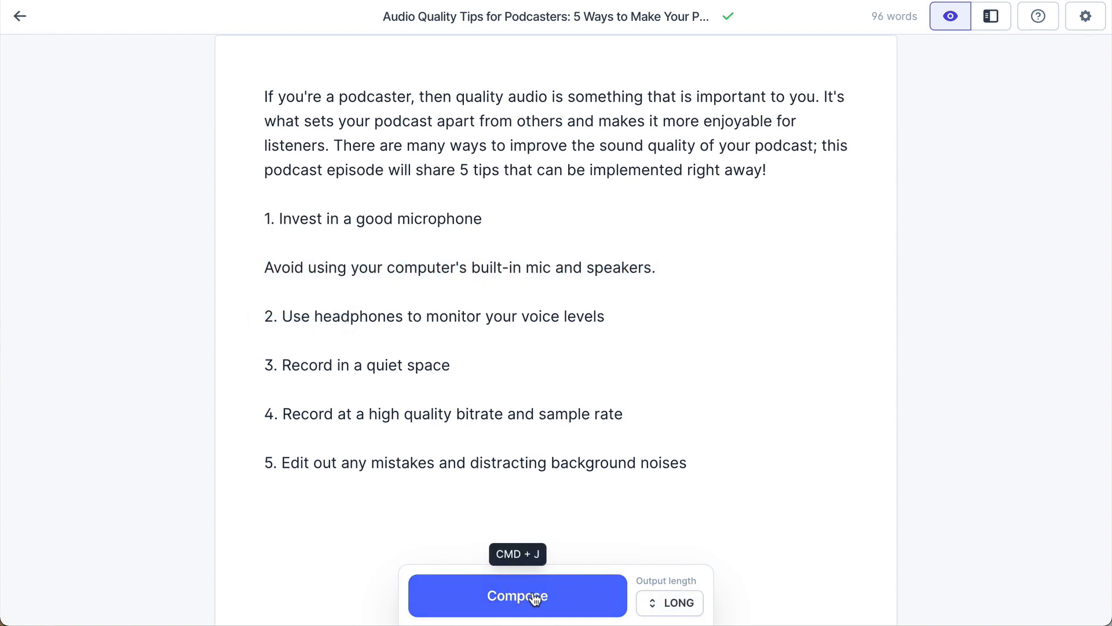
click(534, 597)
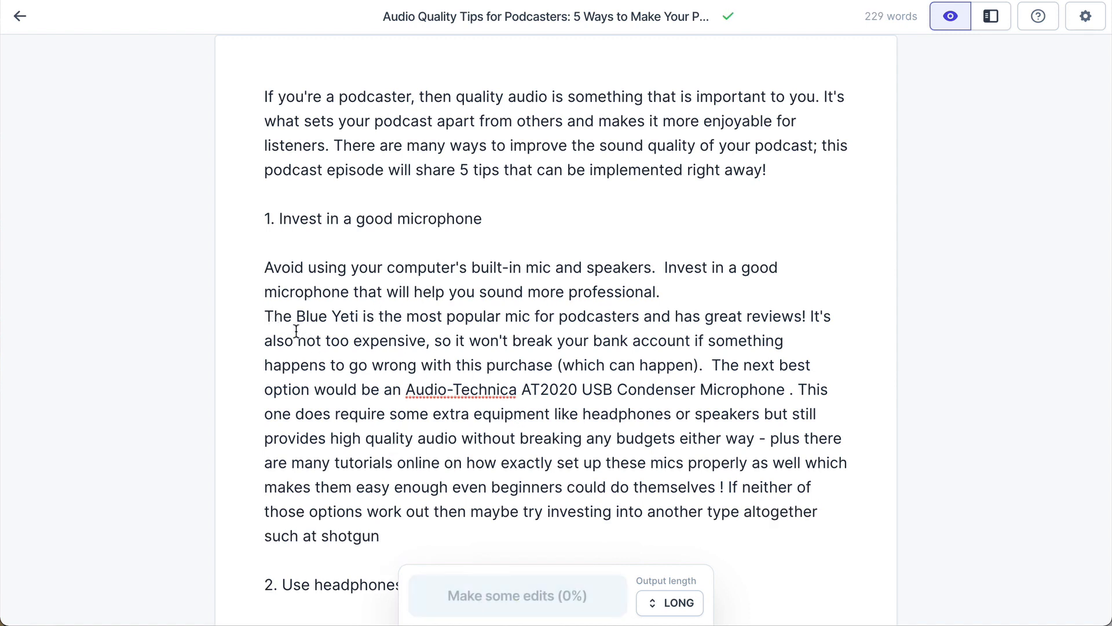
click(717, 291)
key(Return)
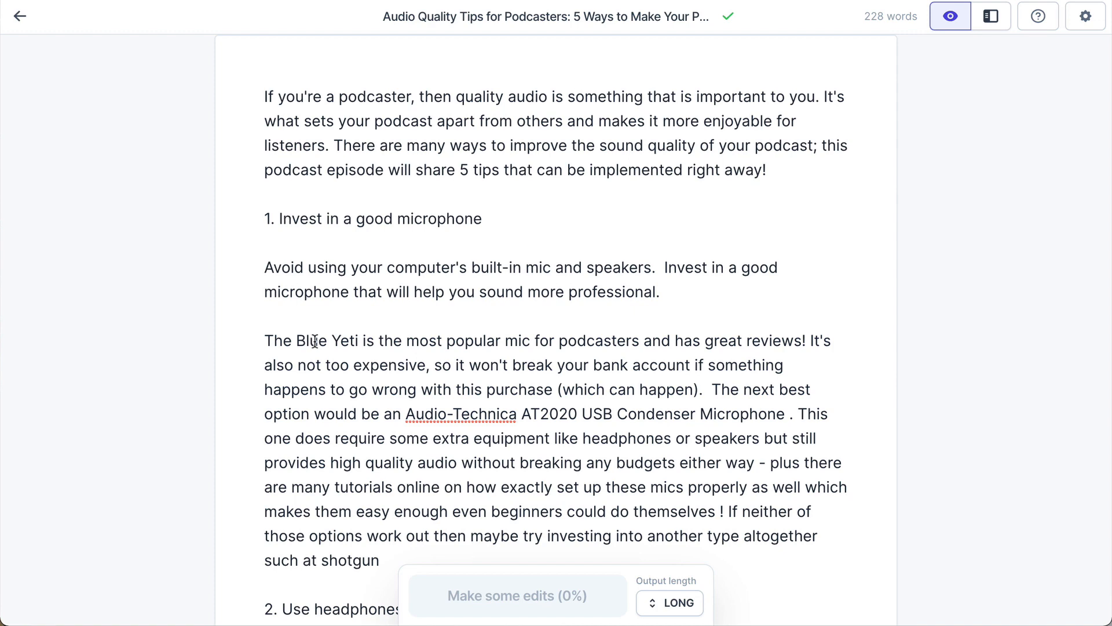
- Replace "Blue Yeti" with "Audio-Technica ATR2100x-USB" in the microphone recommendation under tip 1
drag(315, 341, 350, 345)
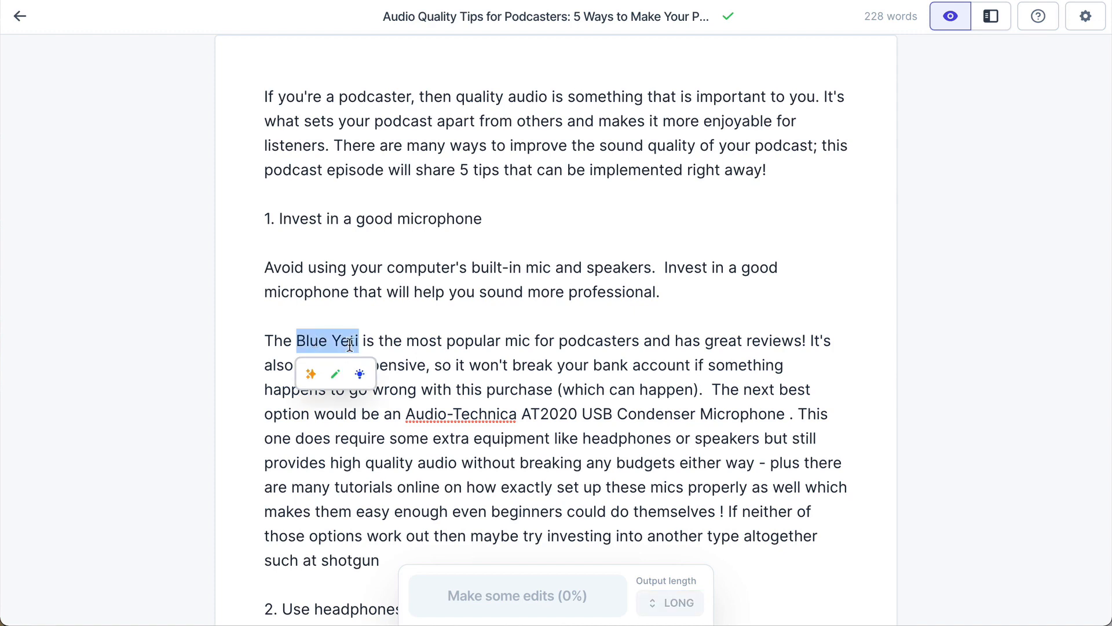
text(Audio-Te)
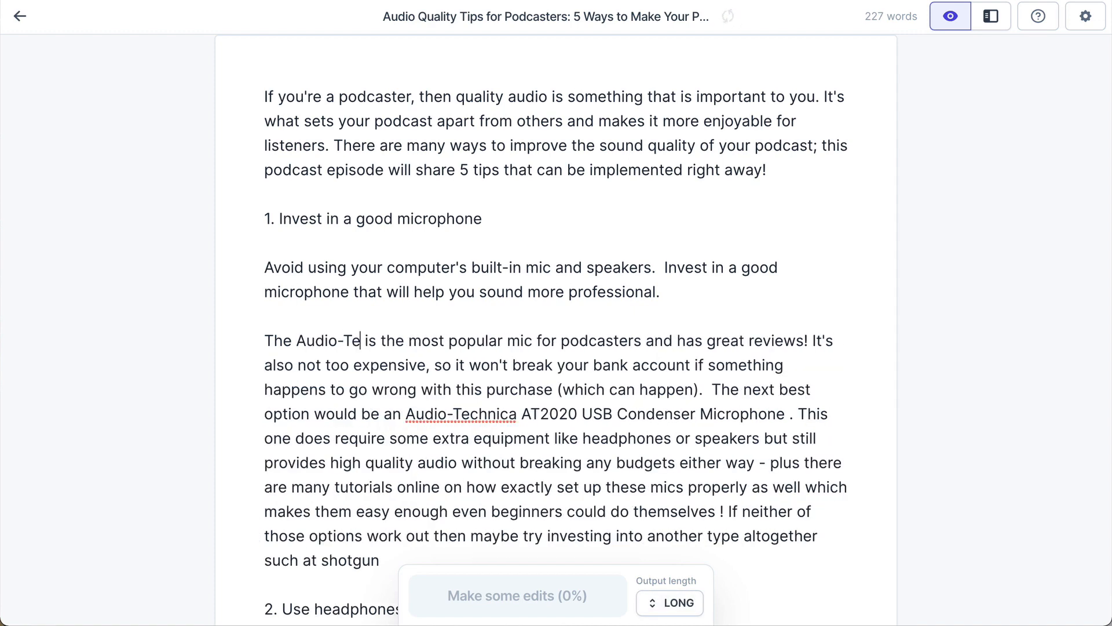
text(chnica ATR210)
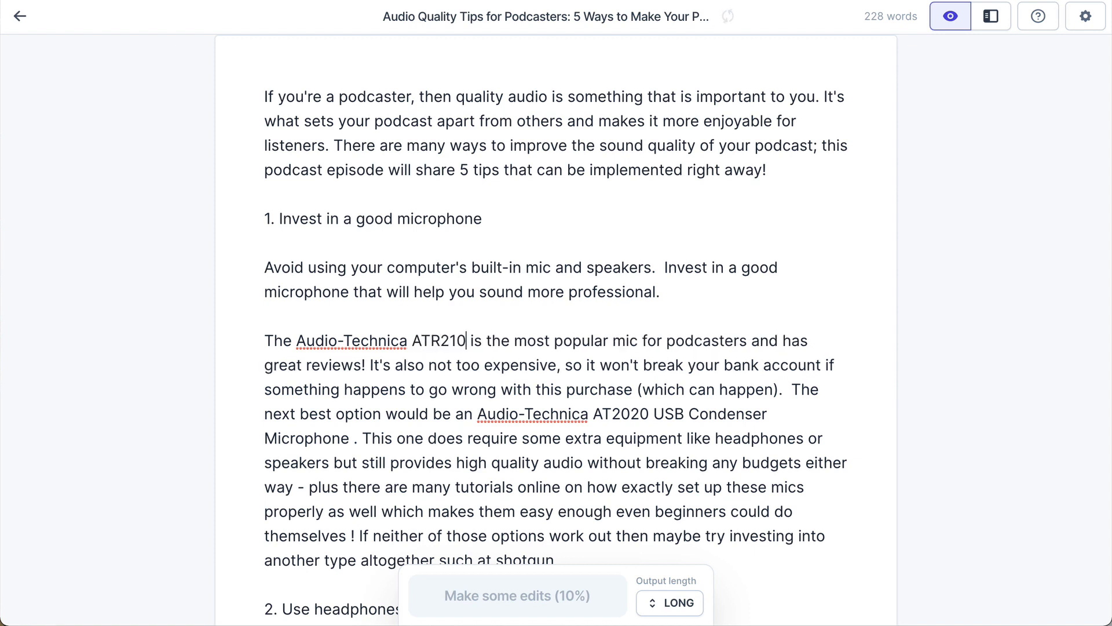
text(0x-U)
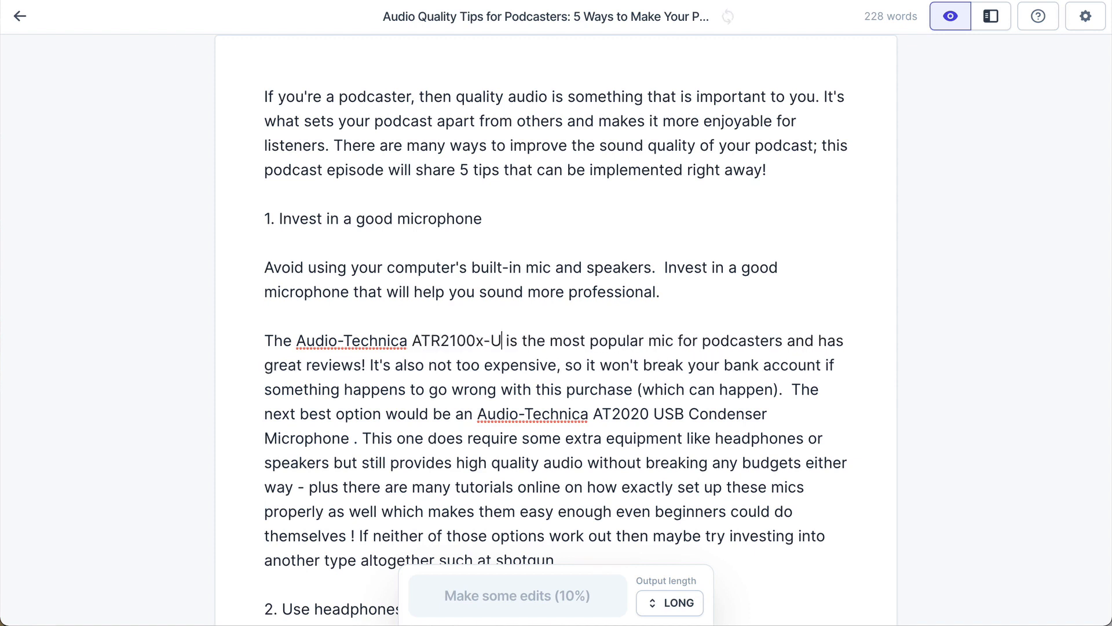
text(SB)
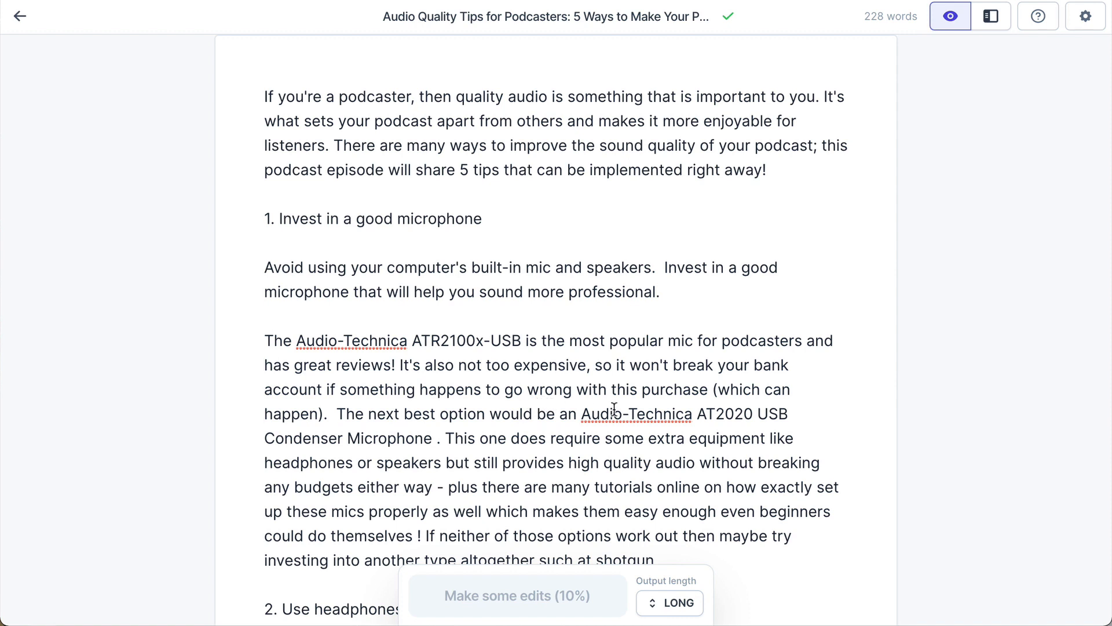
- Delete the rest of the microphone paragraph after "(which can happen).", from "The next best option" through "such at shotgun"
click(336, 415)
key(BackSpace)
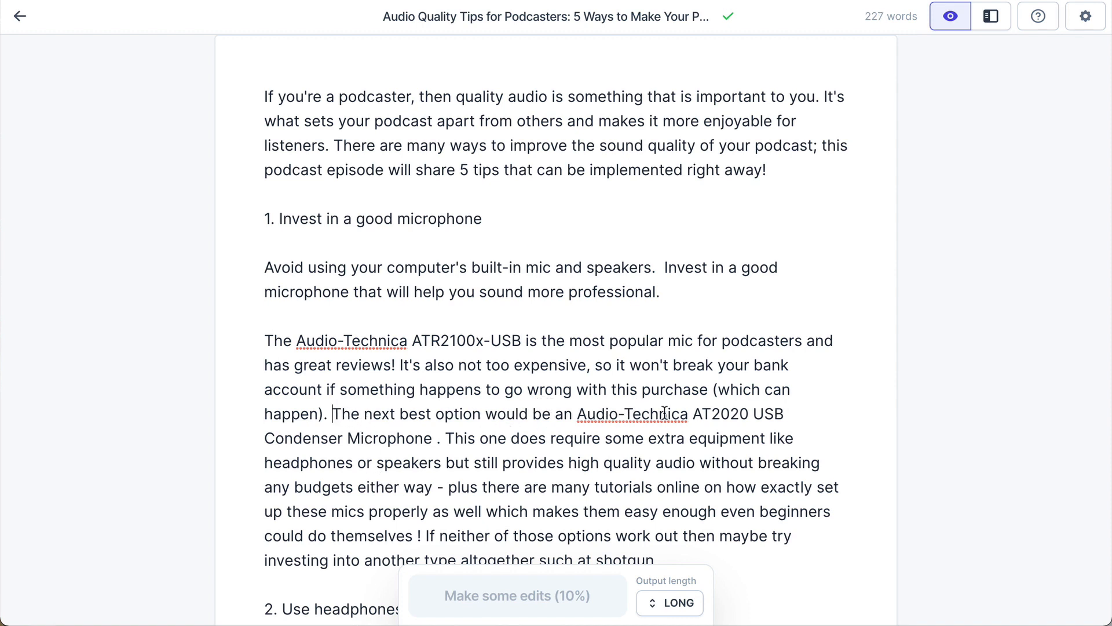
drag(334, 413, 666, 558)
scroll(668, 486, down, 1)
key(BackSpace)
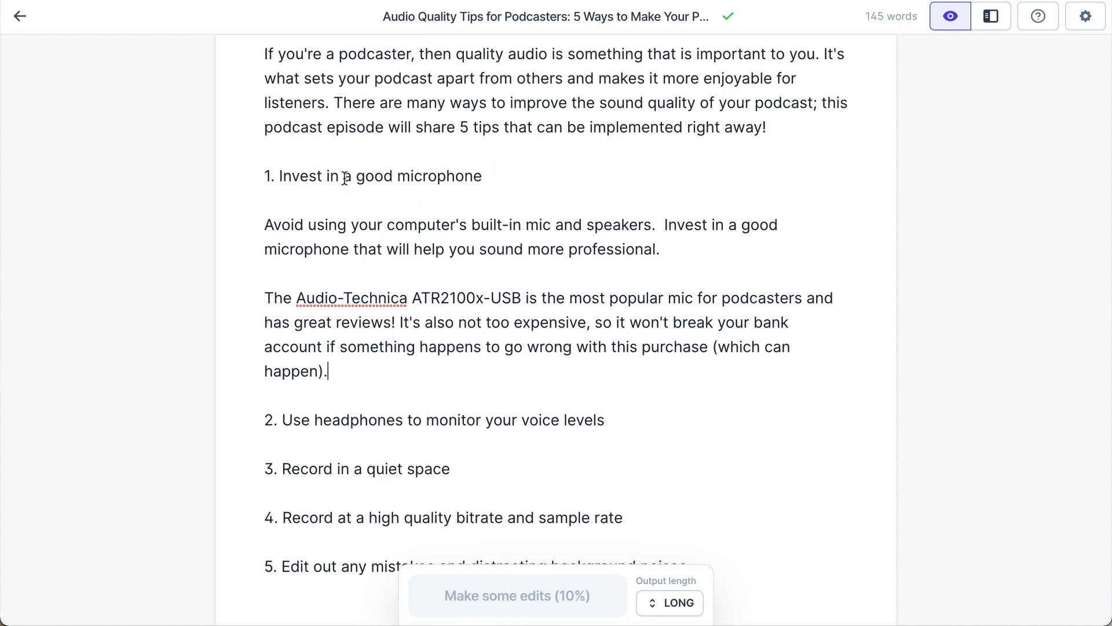
- Start a paragraph under tip 2 reading "It's important to wear headphones while recording your podcast because"
drag(346, 177, 439, 347)
click(650, 417)
key(Return)
key(Return)
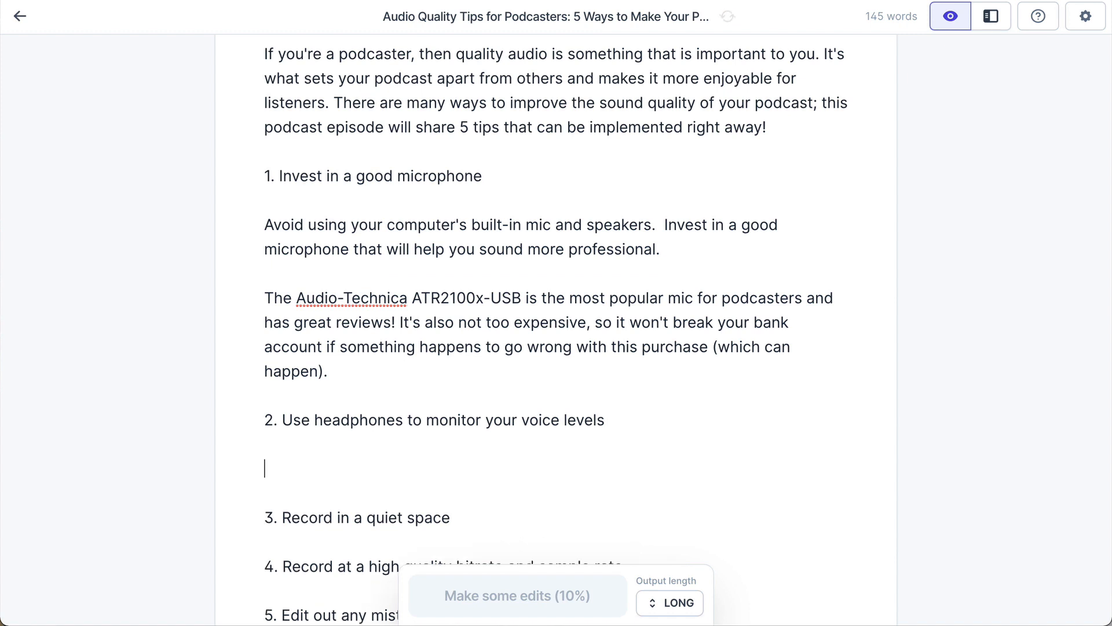
text(It's import)
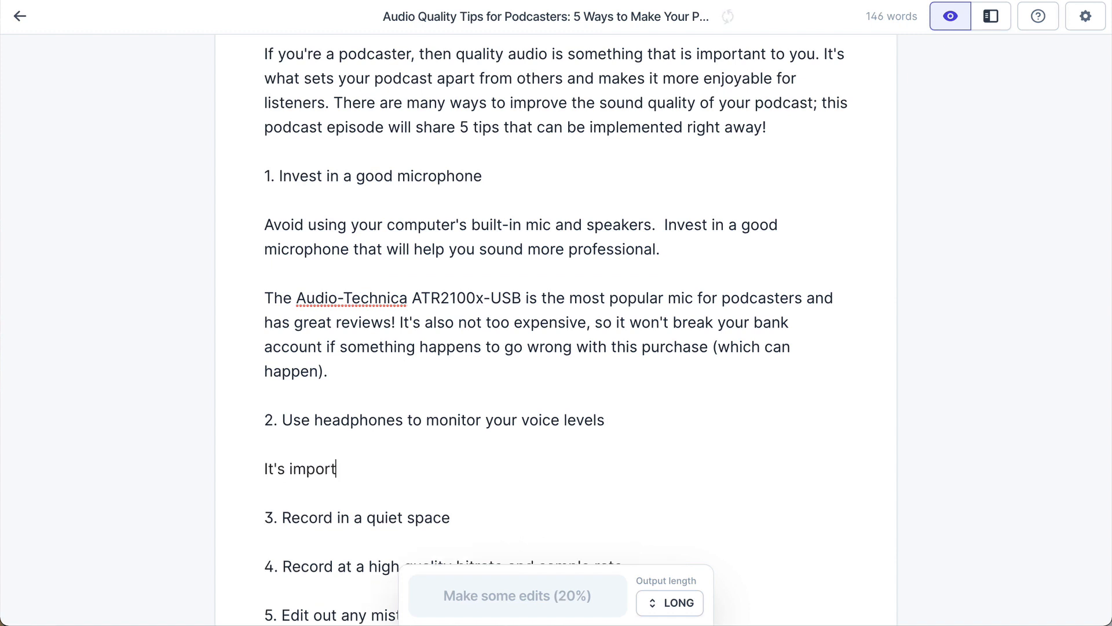
text(ant to wear heading)
text(s)
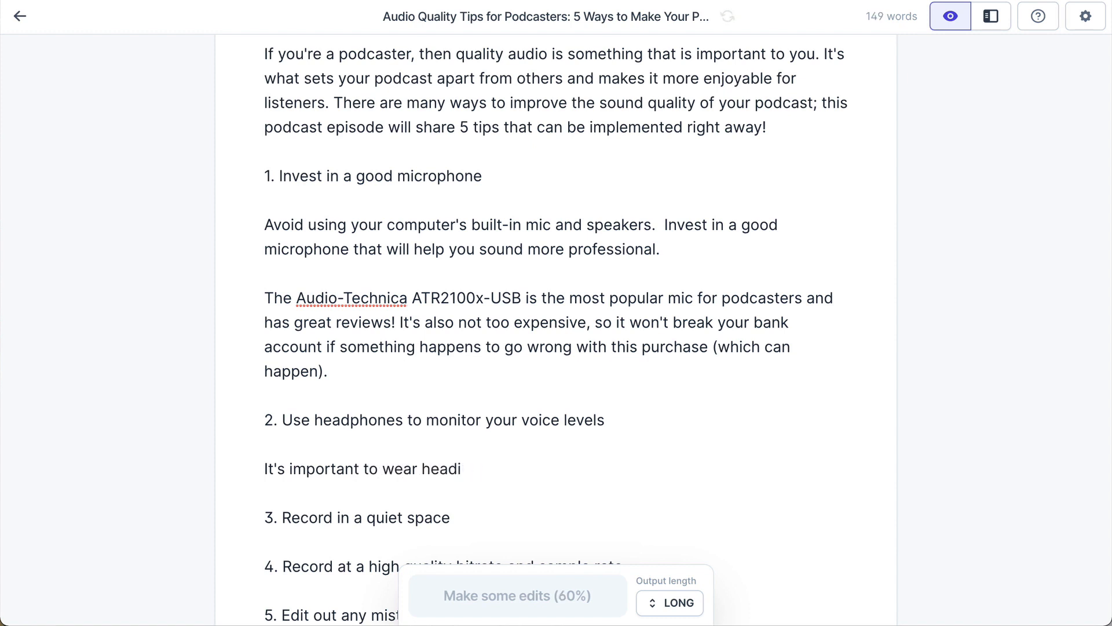
key(BackSpace)
text(phone)
key(BackSpace)
key(BackSpace)
key(BackSpace)
key(BackSpace)
text(hones while re)
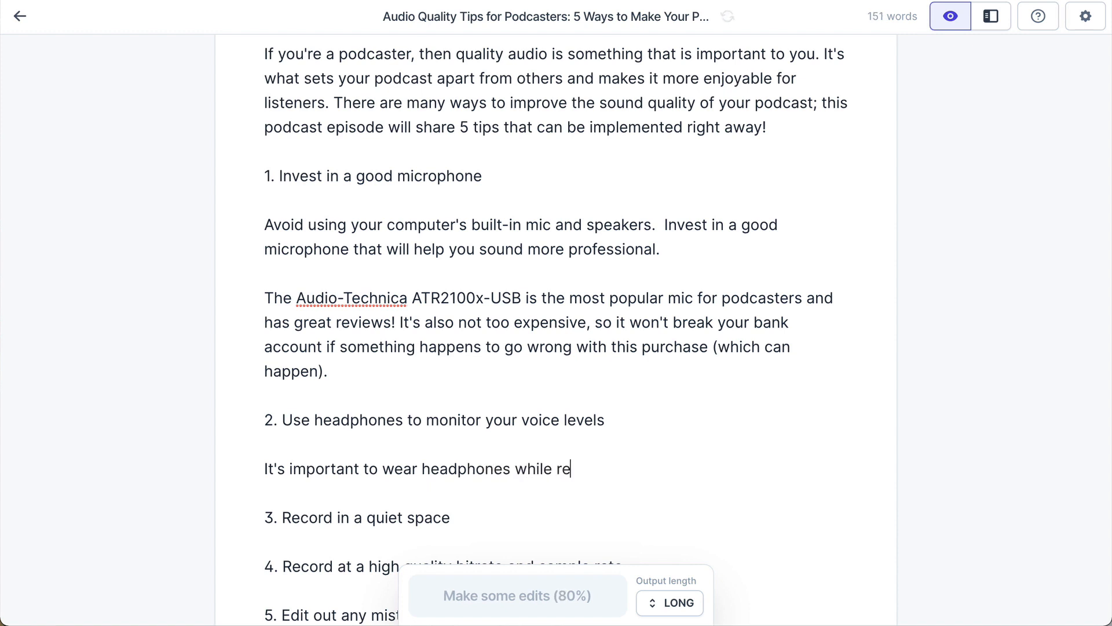
text(cording your podca)
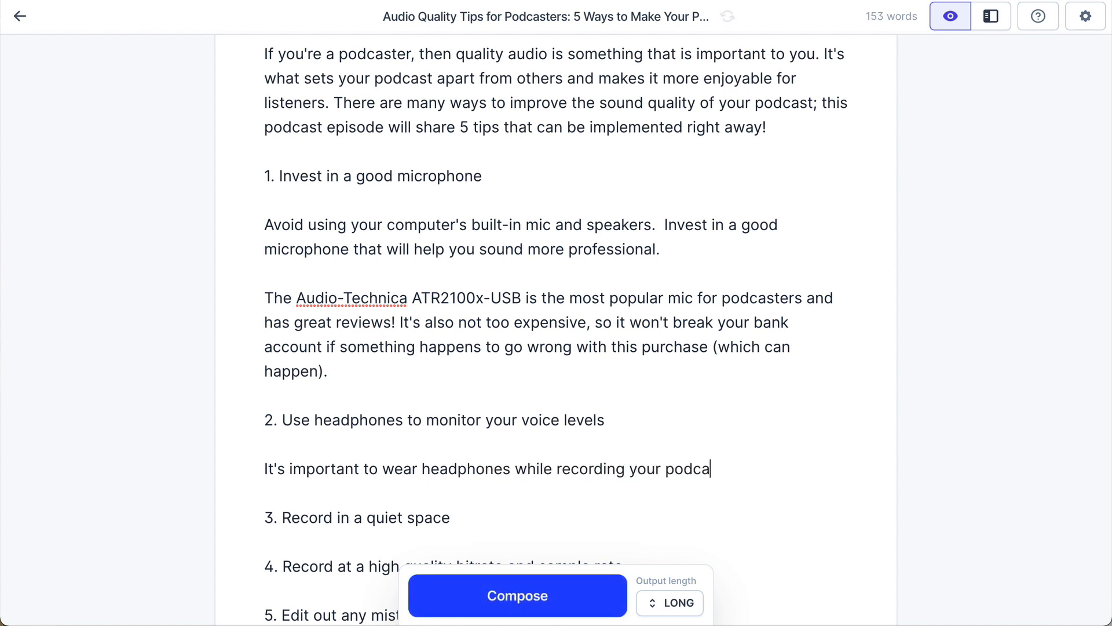
text(st bacause)
- Compose the rest of the headphones paragraph and insert a blank line before the generated Audio-Technica ATH M40x text
click(549, 591)
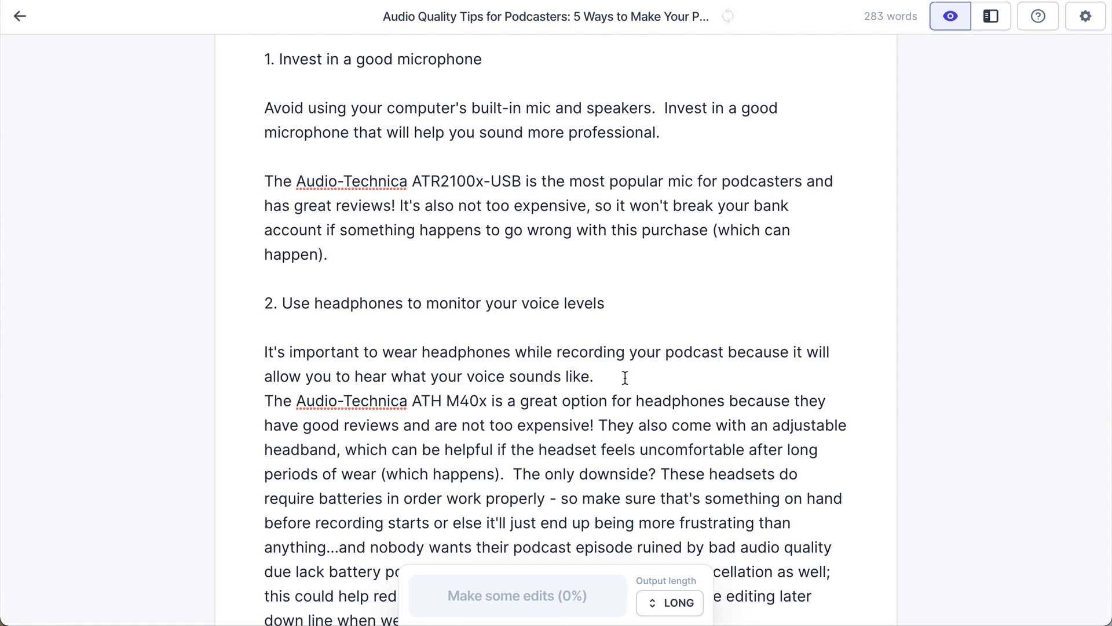
scroll(626, 377, down, 1)
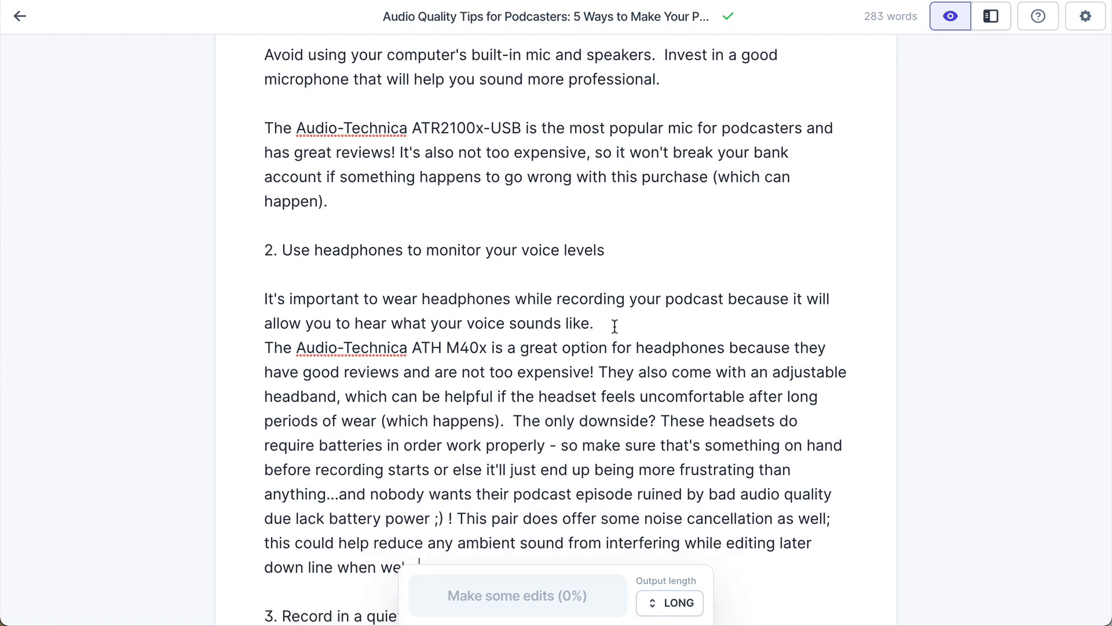
key(Return)
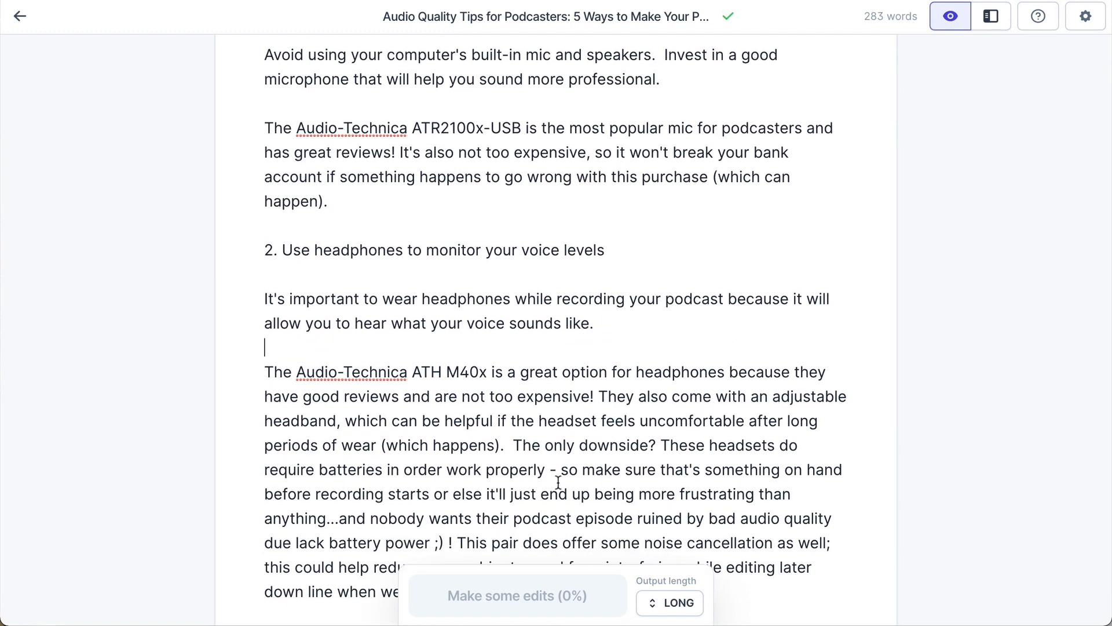
- Delete the rest of the ATH M40x paragraph after "(which happens).", from "The only downside?" through "when we're"
scroll(558, 482, down, 1)
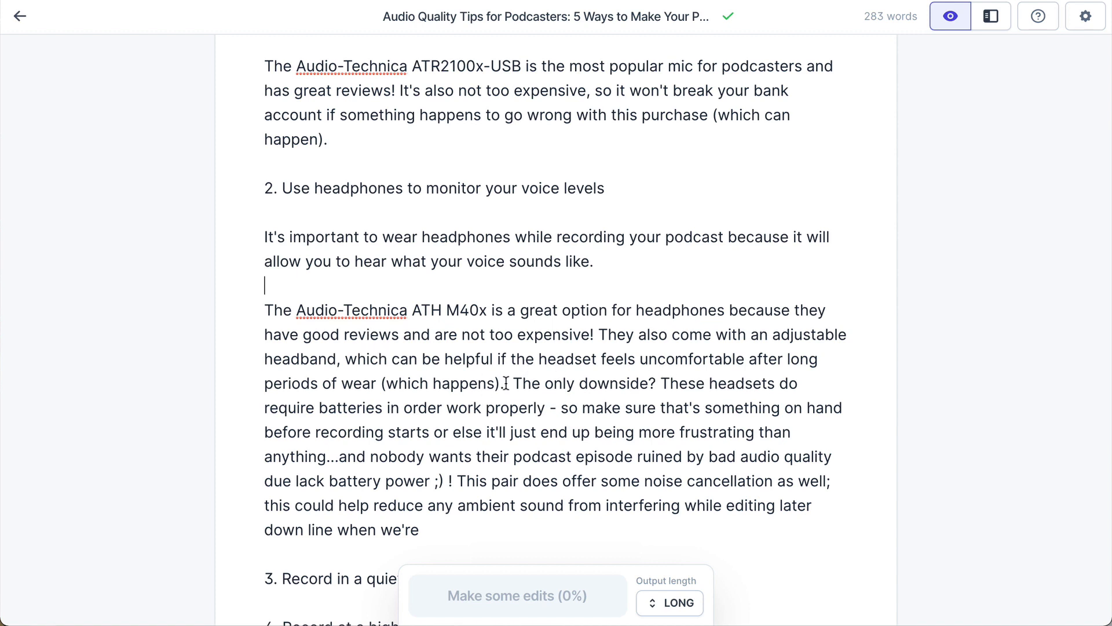
drag(506, 383, 472, 526)
key(BackSpace)
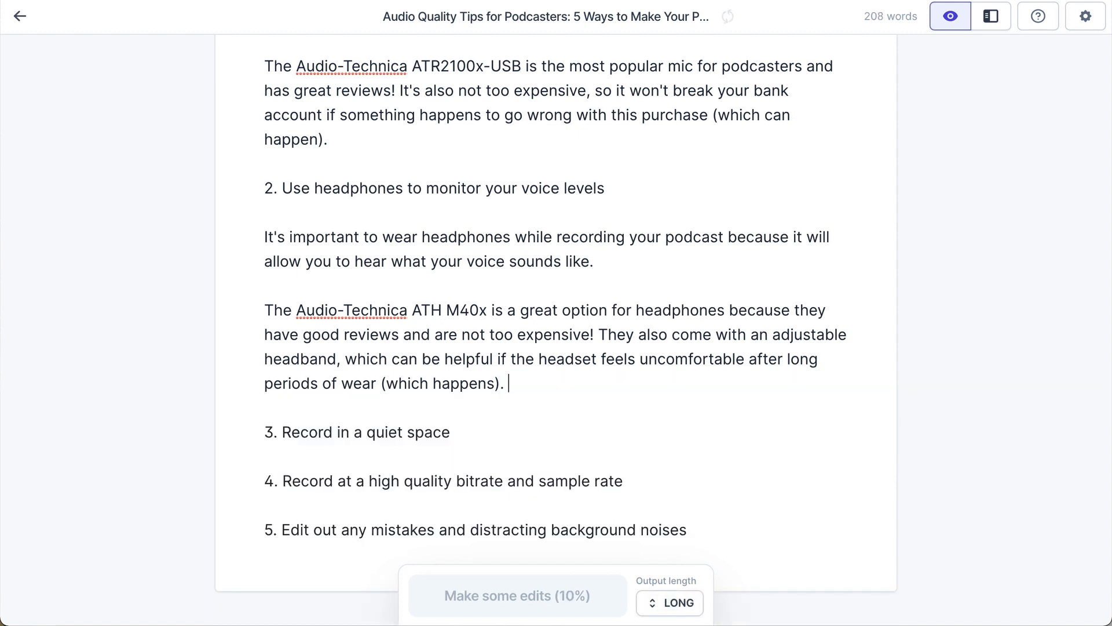
key(BackSpace)
- Add a new paragraph below the ATH M40x text beginning "Also, wearing headphones will prevent audio echo"
key(Return)
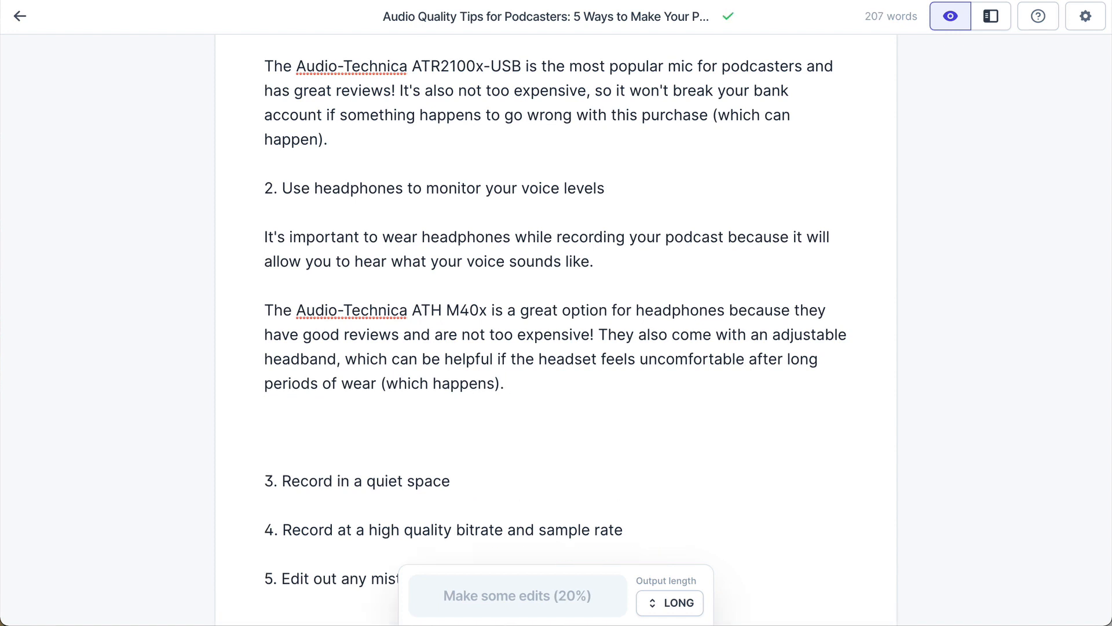
text(Also, wearing heard)
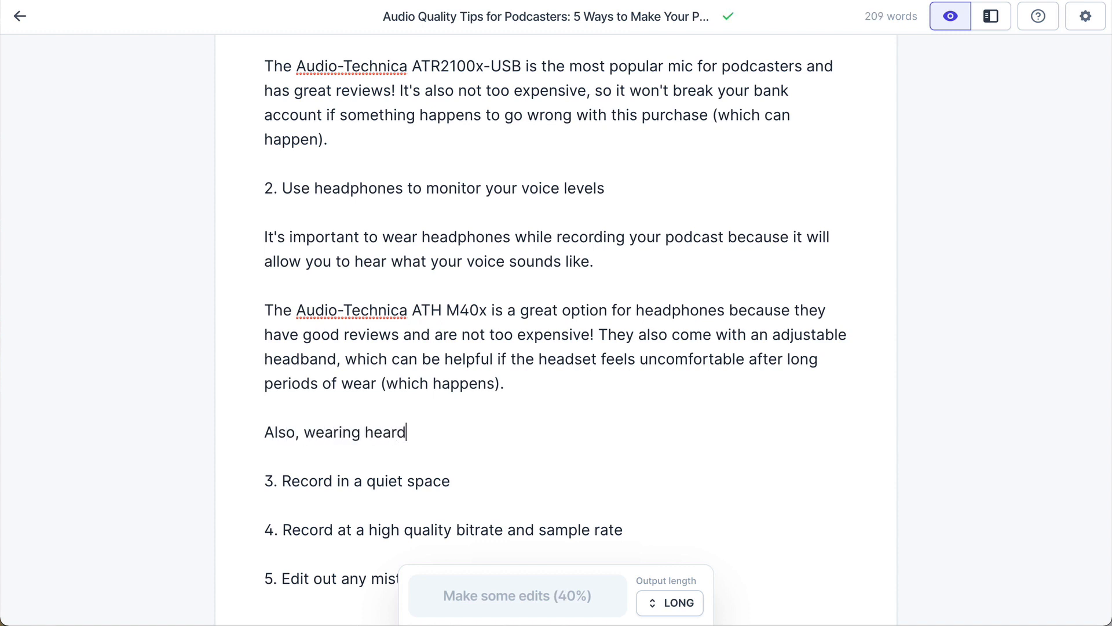
key(BackSpace)
key(BackSpace)
text(dphones wi)
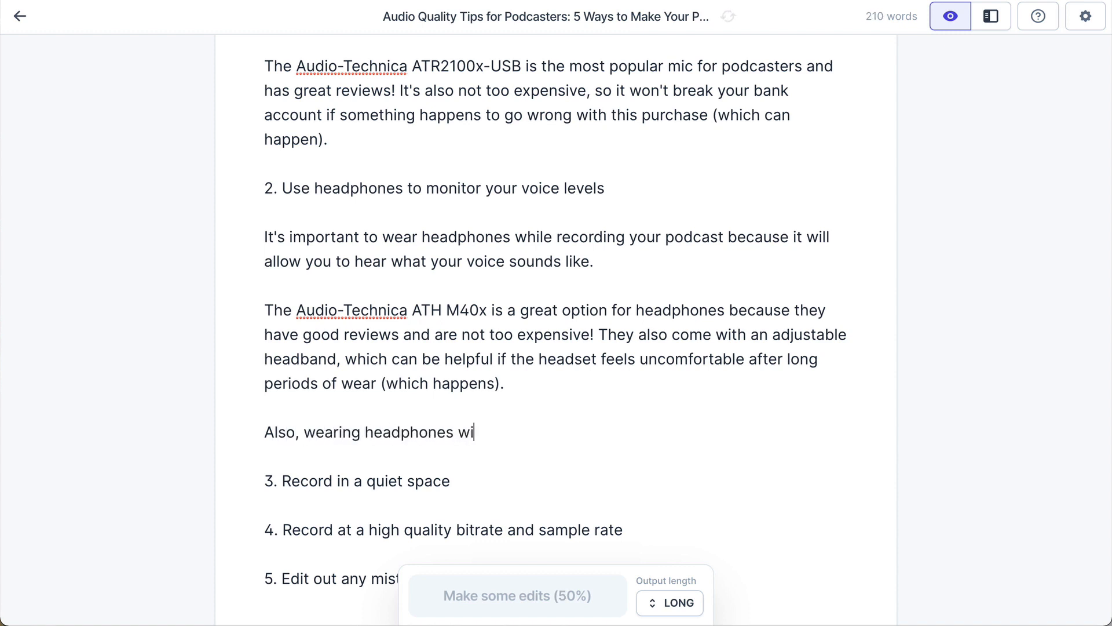
text(ll keep )
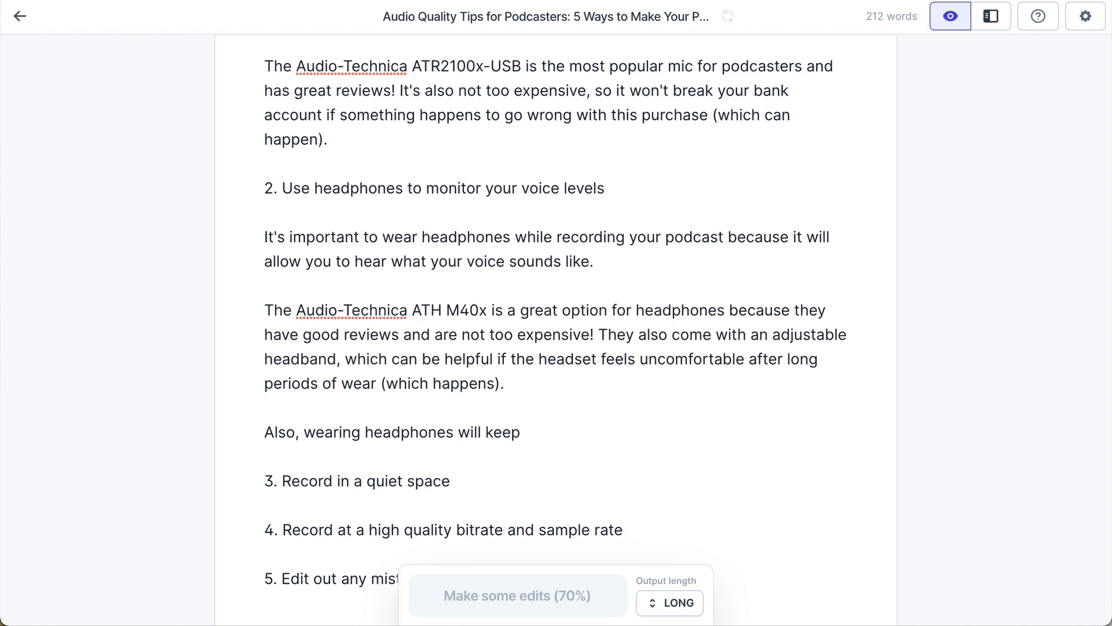
text(ech)
key(BackSpace)
text(the)
key(BackSpace)
key(BackSpace)
key(BackSpace)
key(BackSpace)
text(prevent )
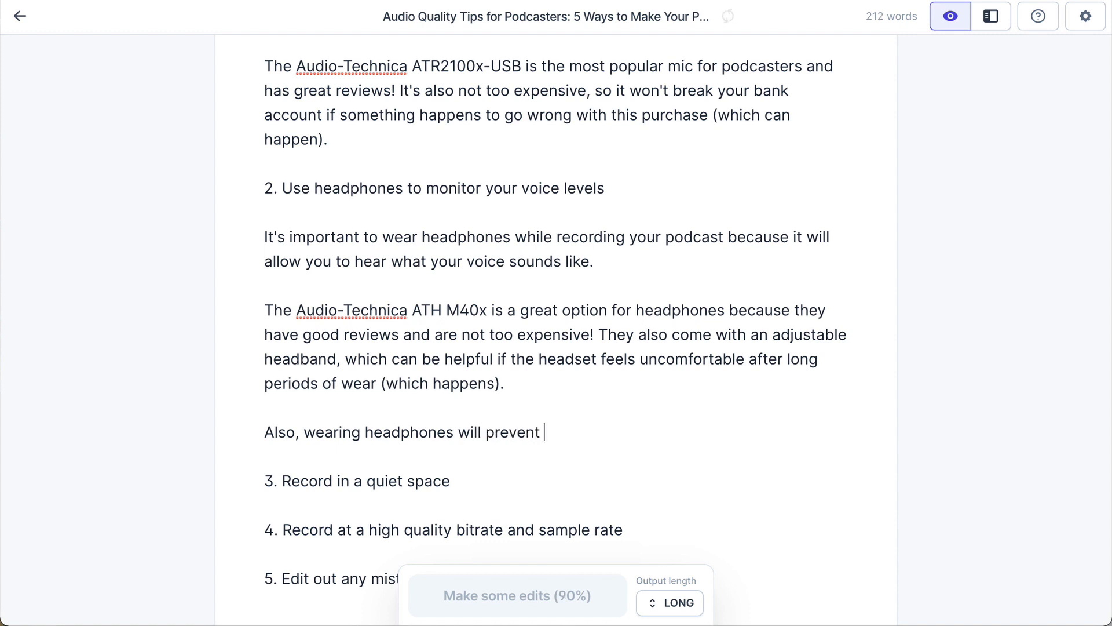
text(audio ed)
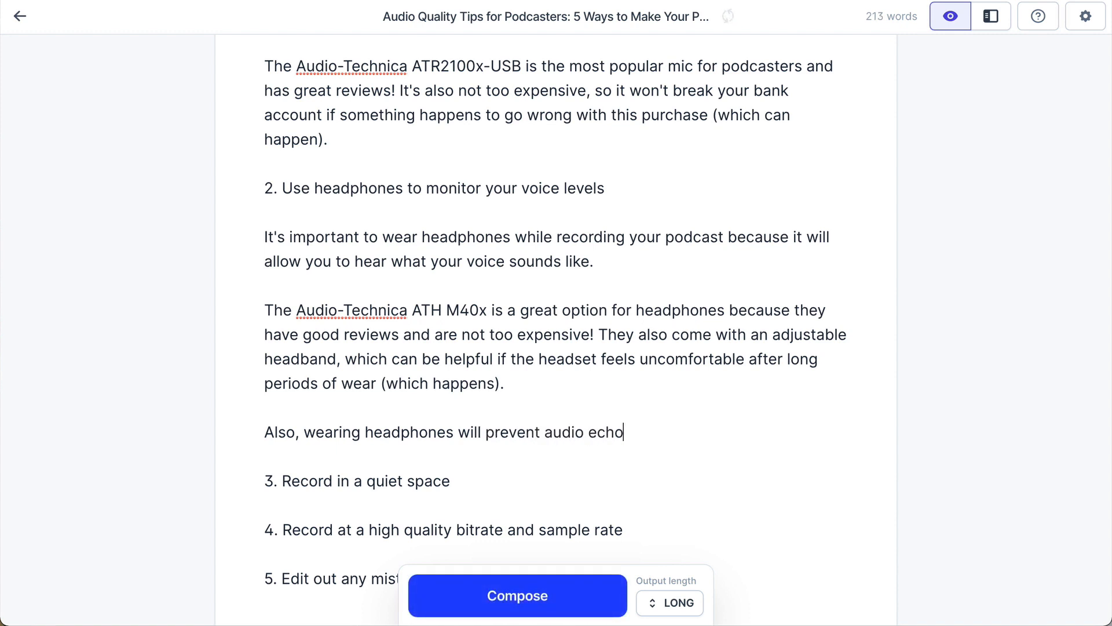
- Compose the rest of the audio echo paragraph and delete the generated text after "your voice bounces off the walls."
click(541, 605)
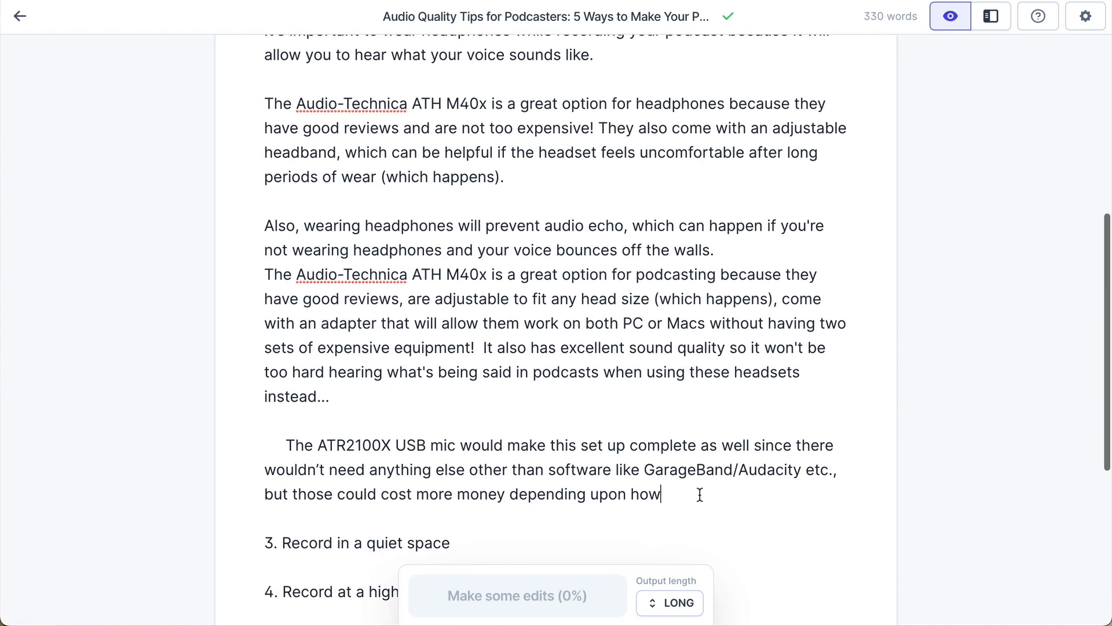
drag(699, 494, 251, 281)
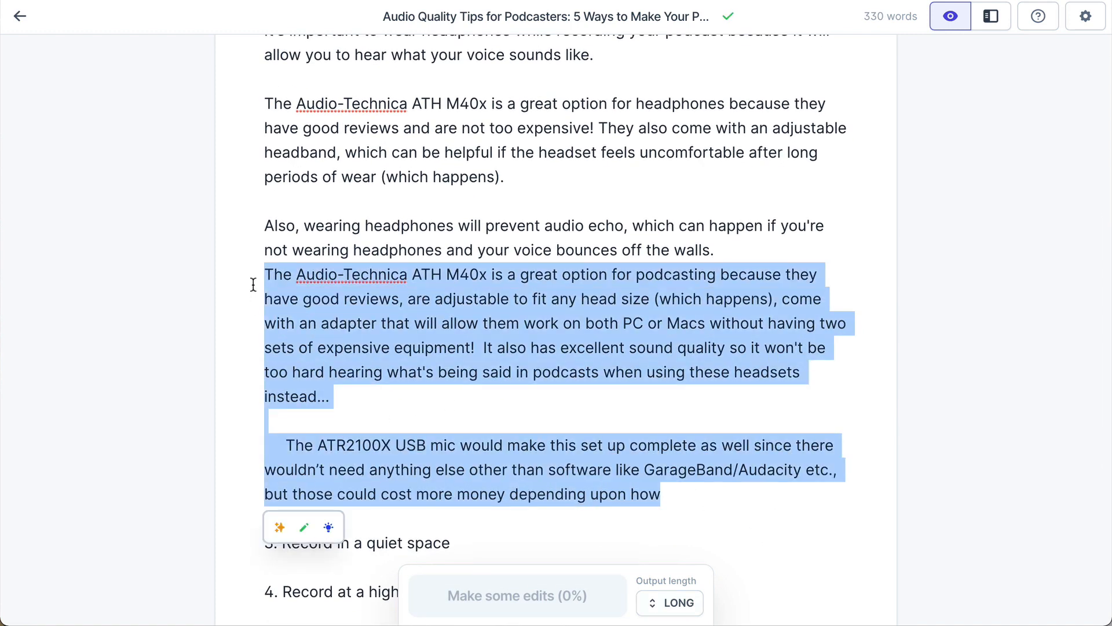
key(BackSpace)
- Extend the audio echo sentence after "walls" with "or your cohost's voice is coming through speakers."
key(BackSpace)
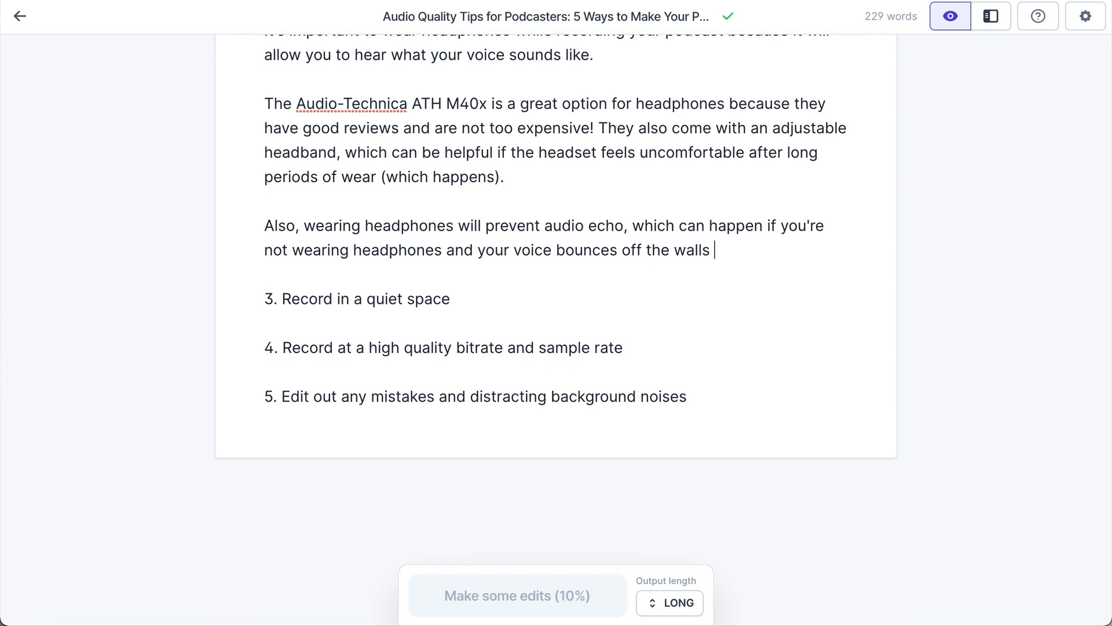
text(or )
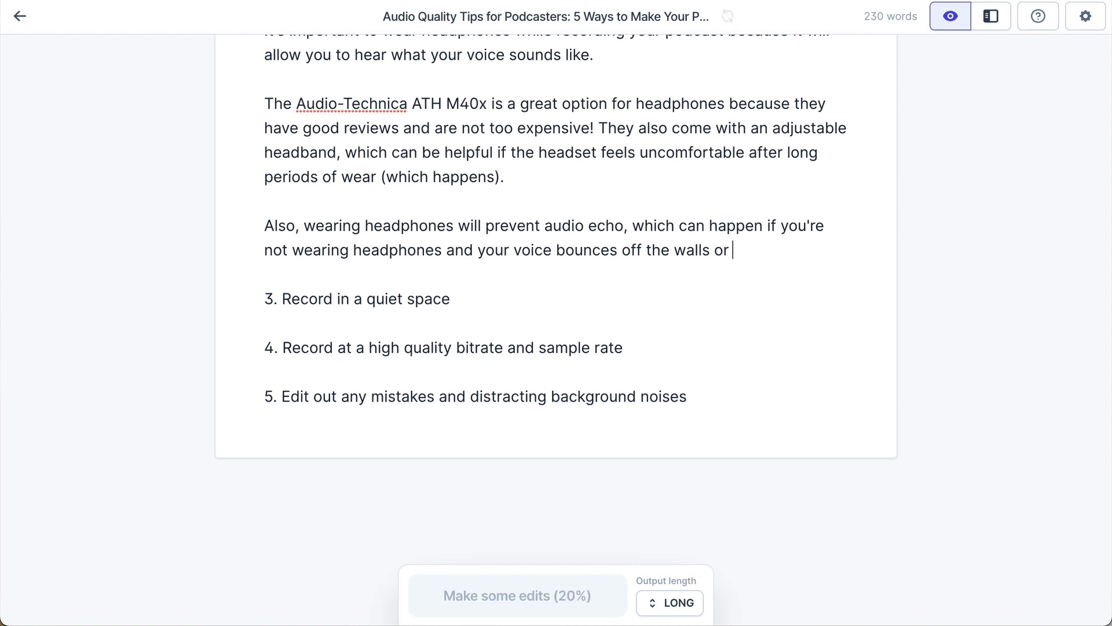
text(your cohost's voice )
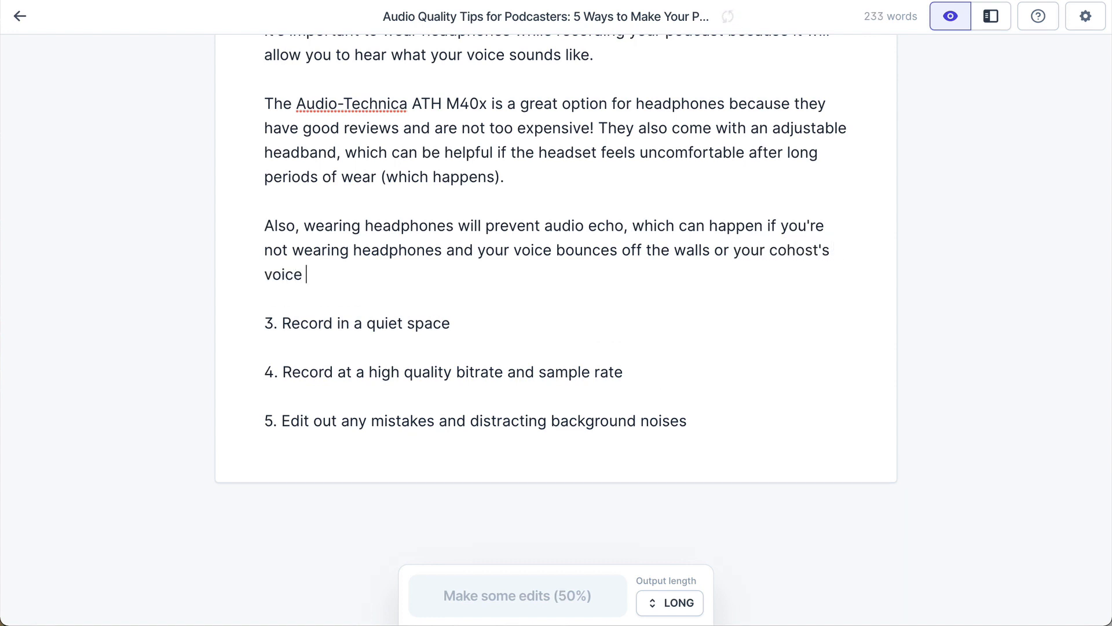
text(is coming through speakers.)
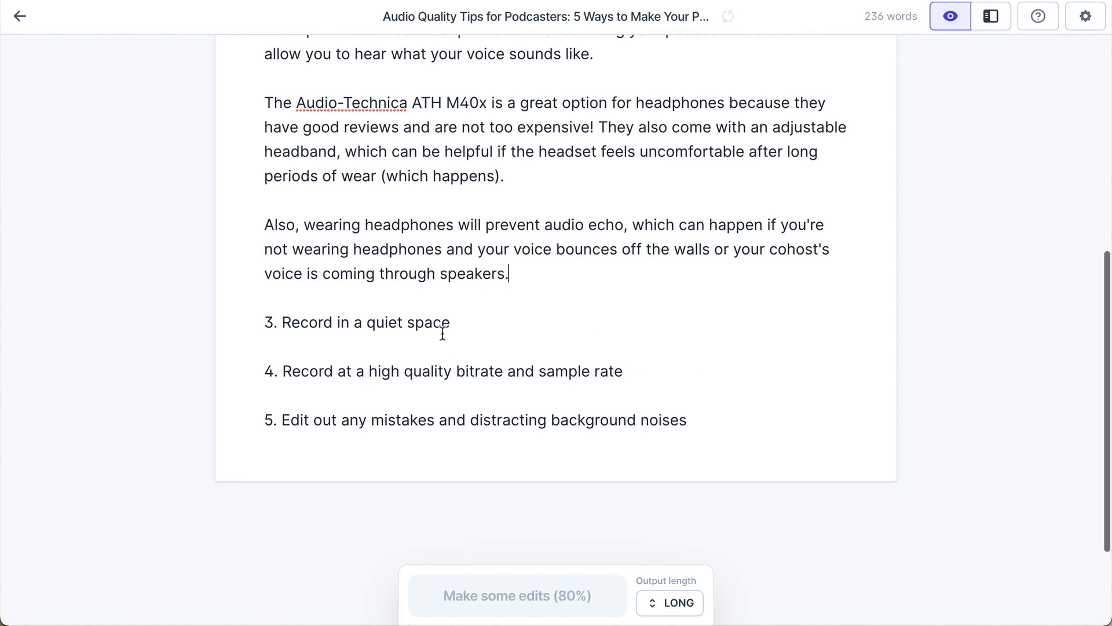
- Place a copy of "Record in a quiet space" as its own paragraph below tip 3 and select the copied text
click(458, 323)
key(Return)
key(Return)
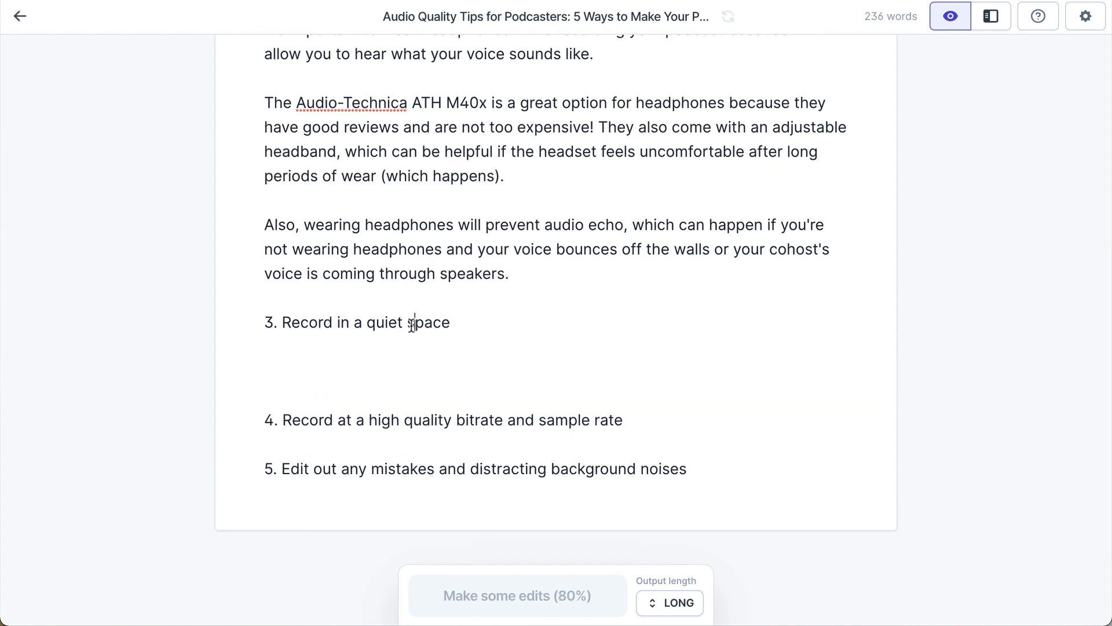
drag(451, 323, 282, 323)
key(ctrl+c)
click(447, 377)
key(ctrl+v)
key(ctrl+shift+Left)
key(shift+Home)
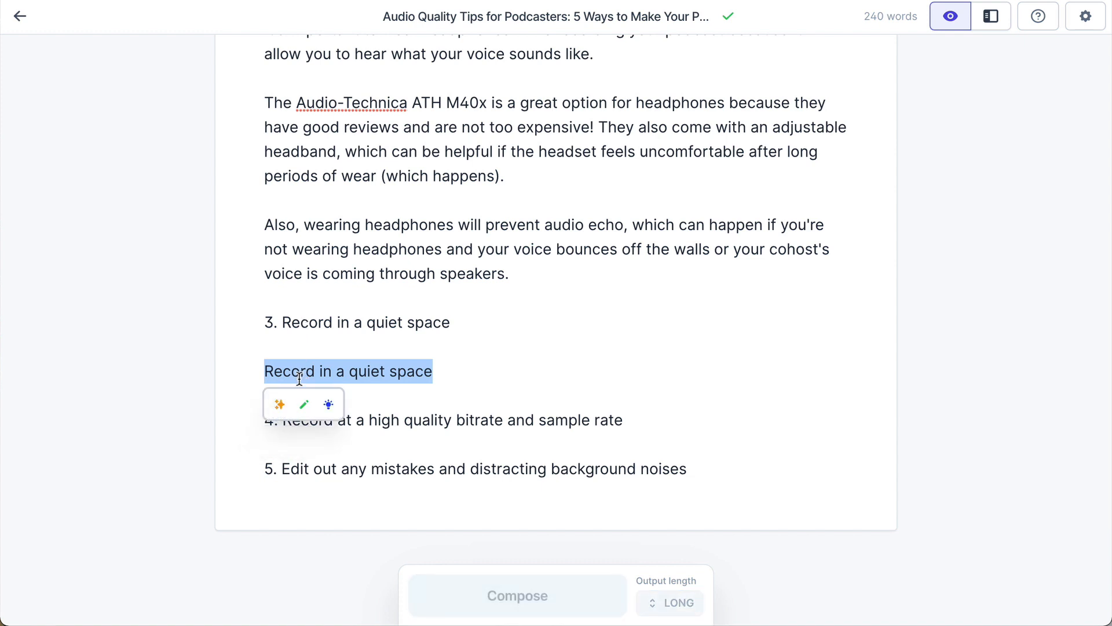
- Generate rewrites of the selected "Record in a quiet space" copy and replace it with the version beginning "Finding a quiet area in which to record"
click(280, 405)
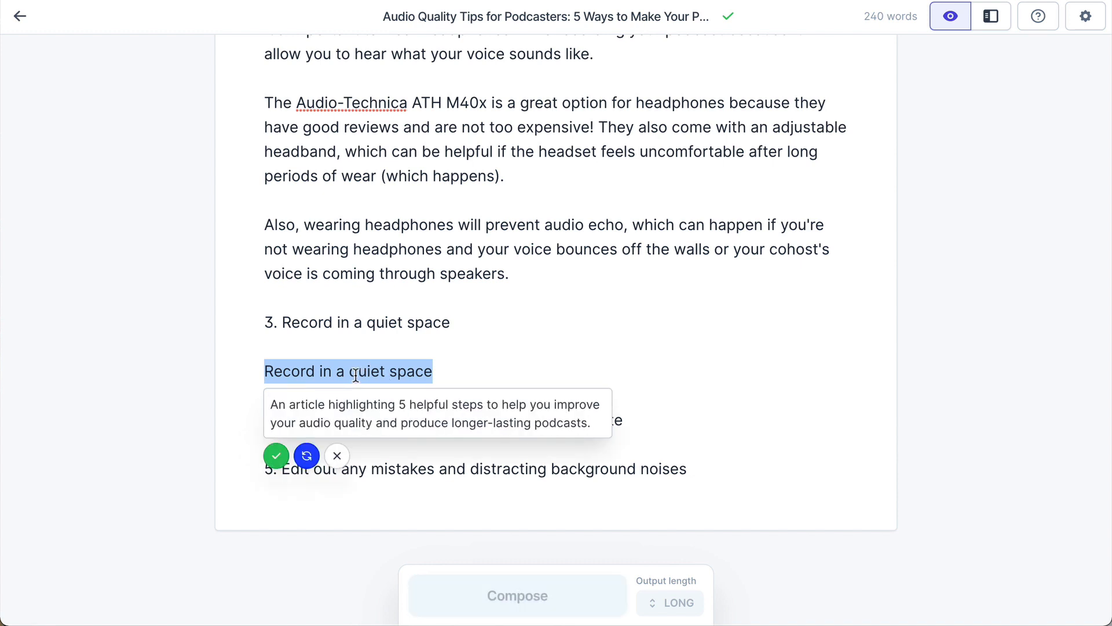
click(310, 457)
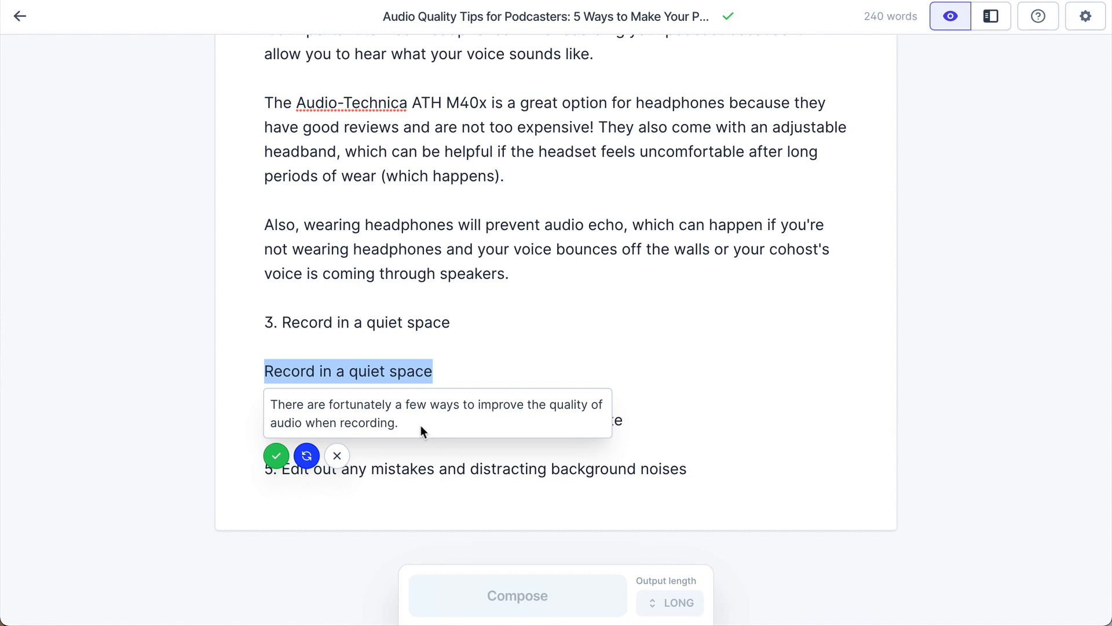
click(305, 455)
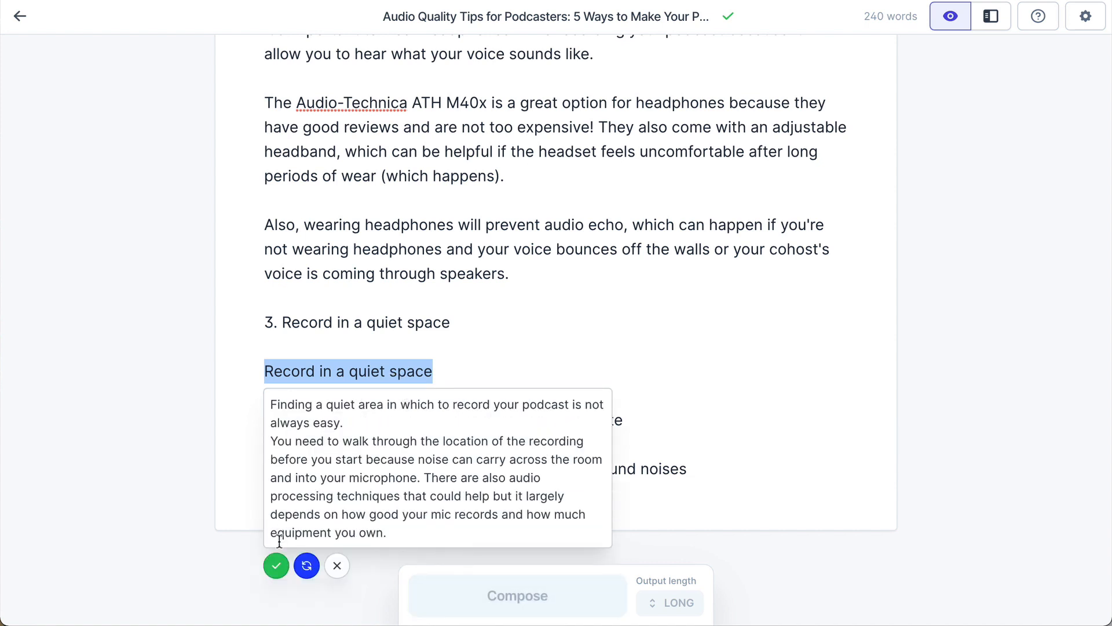
click(276, 565)
click(412, 379)
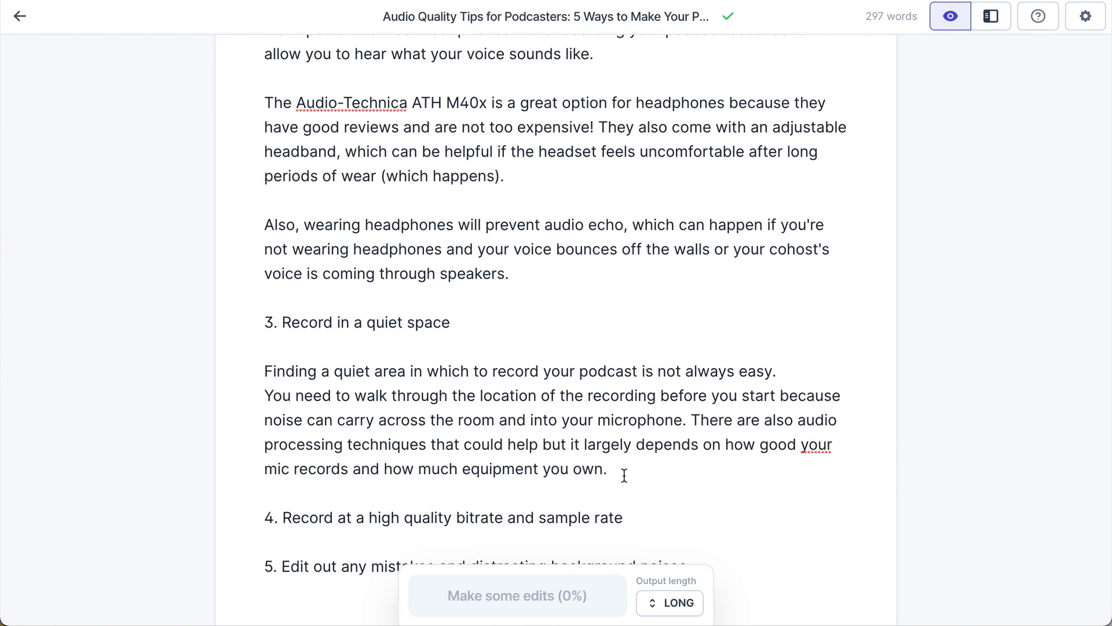
- Add a new paragraph below the quiet area text reading "The best way to prevent background noise is"
key(Return)
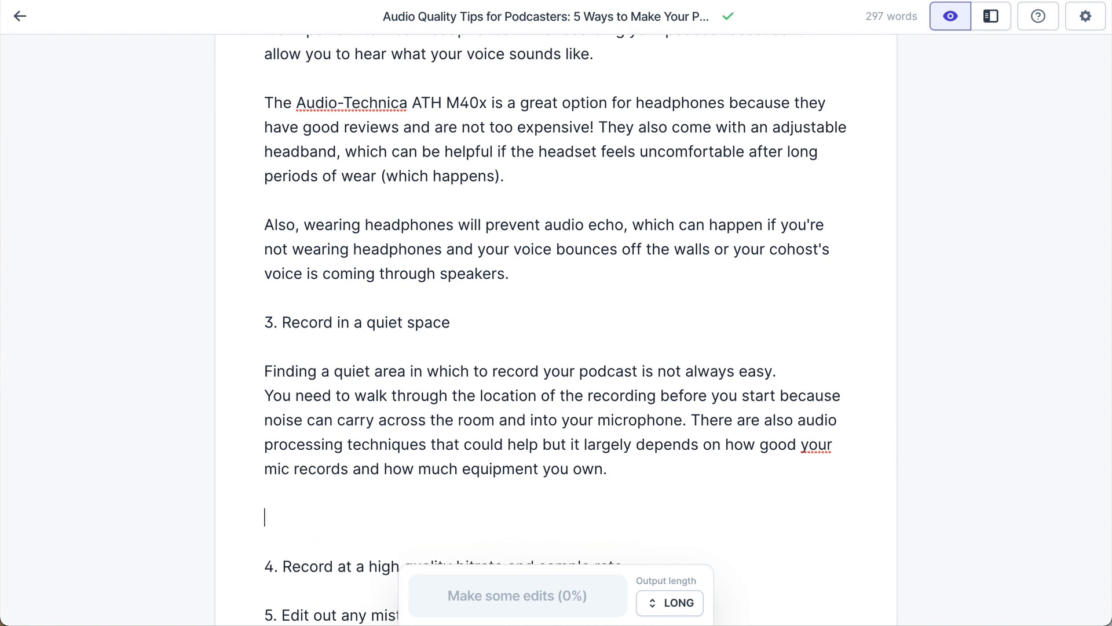
text(The best thing)
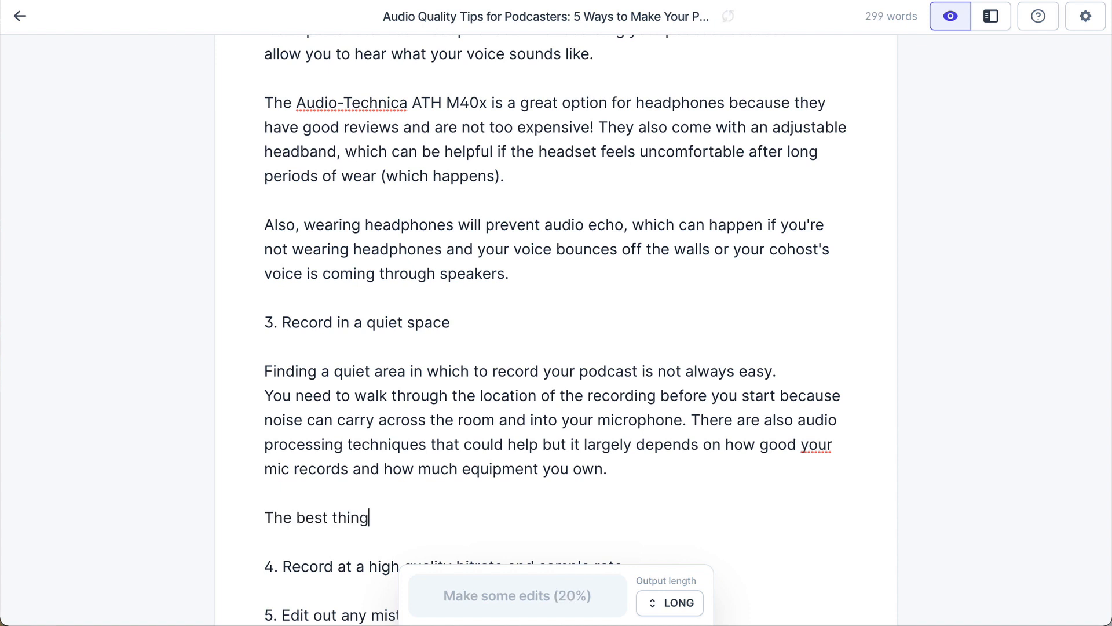
text( to do is)
key(BackSpace)
key(BackSpace)
key(BackSpace)
key(BackSpace)
key(BackSpace)
key(BackSpace)
key(BackSpace)
key(BackSpace)
key(BackSpace)
key(BackSpace)
key(BackSpace)
key(BackSpace)
key(BackSpace)
key(BackSpace)
key(BackSpace)
text(way to prevent)
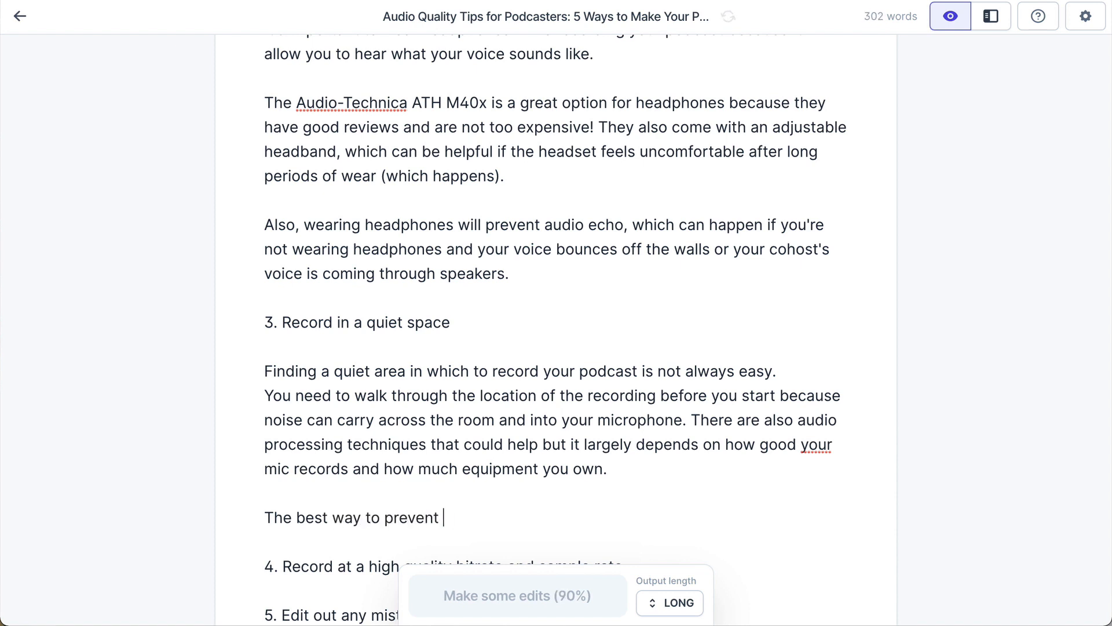
text( background noise)
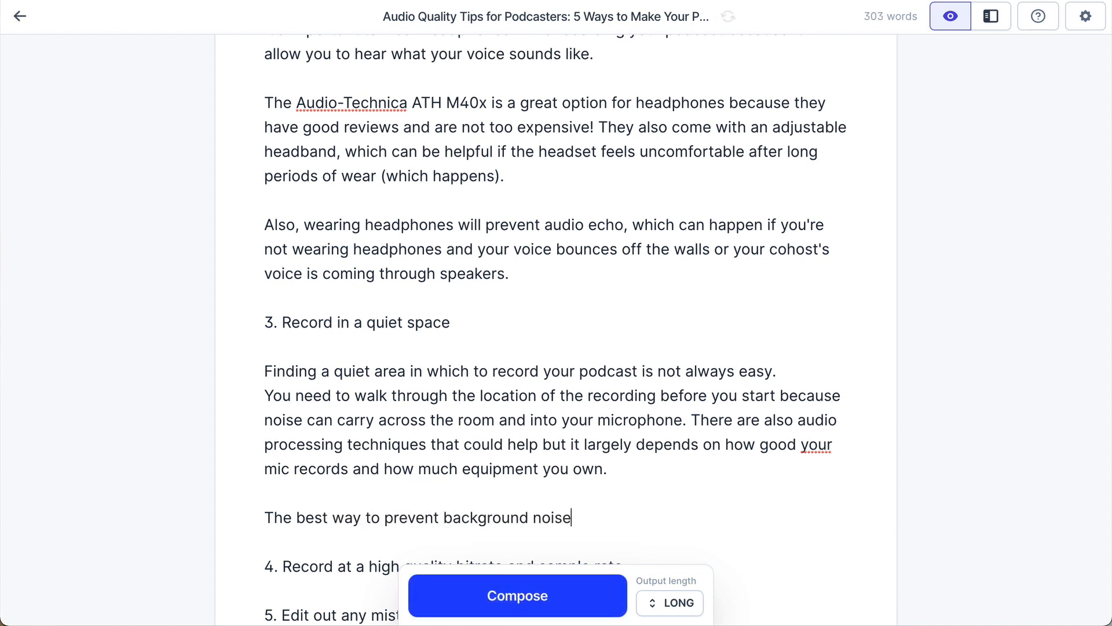
text( is)
- Compose the rest of the background noise paragraph and remove the generated text after "to find a quiet space in which to record."
scroll(667, 466, down, 4)
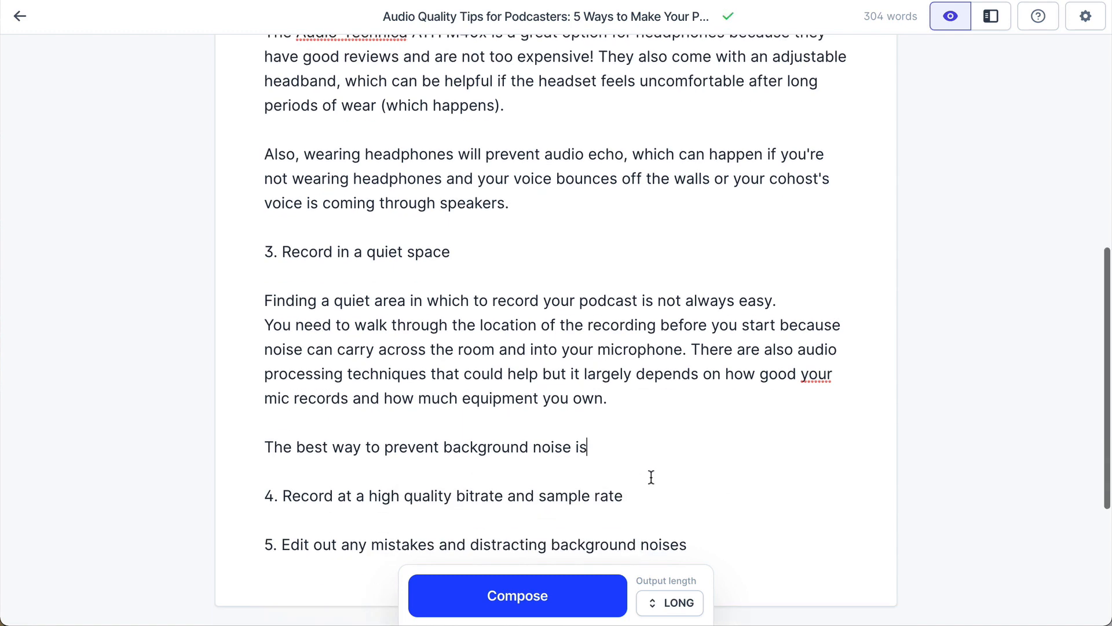
click(552, 596)
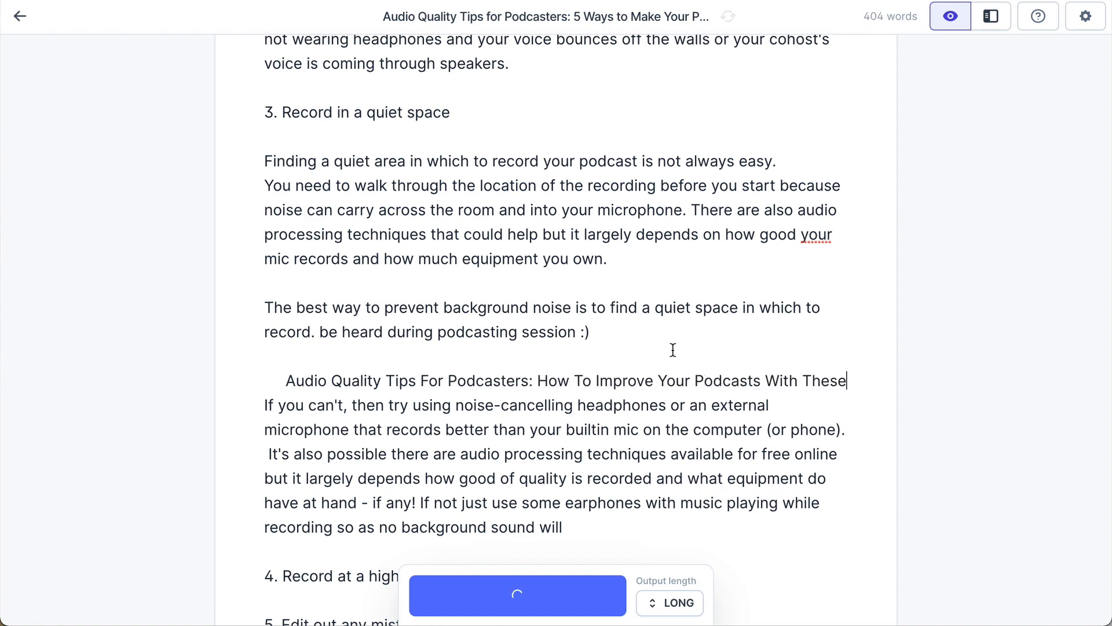
click(643, 350)
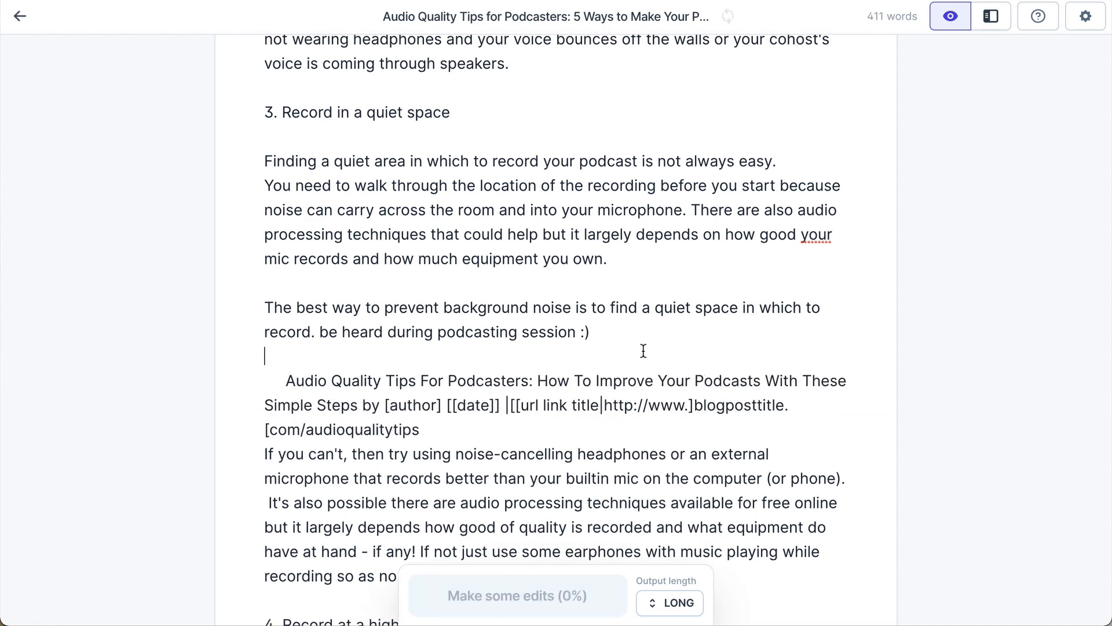
key(ctrl+z)
key(ctrl+z)
key(ctrl+z)
key(ctrl+z)
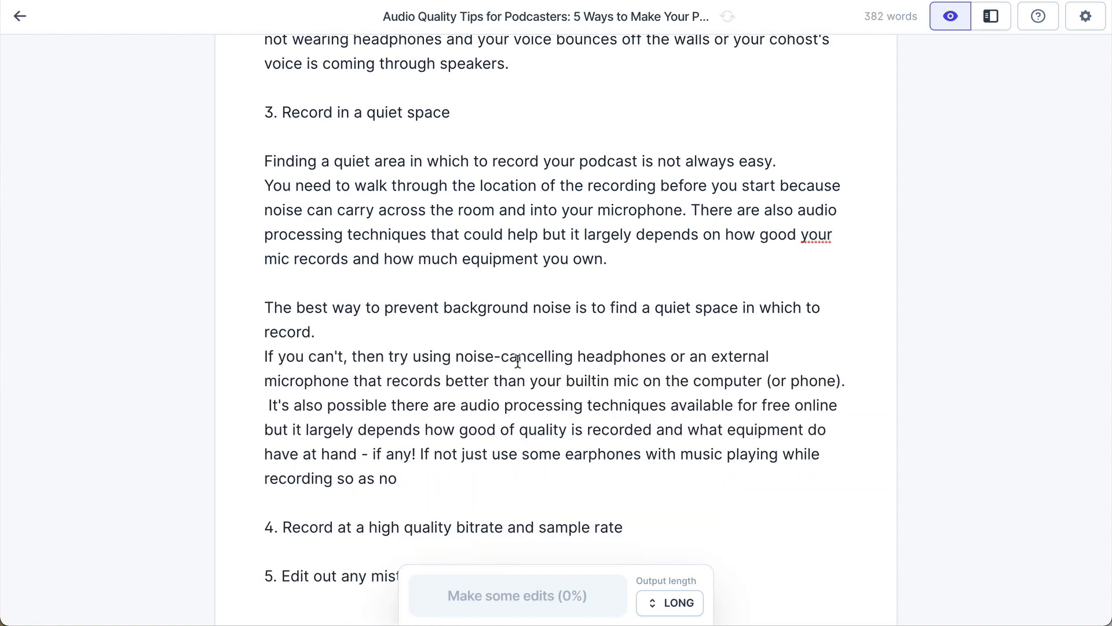
click(398, 335)
drag(396, 335, 400, 487)
key(BackSpace)
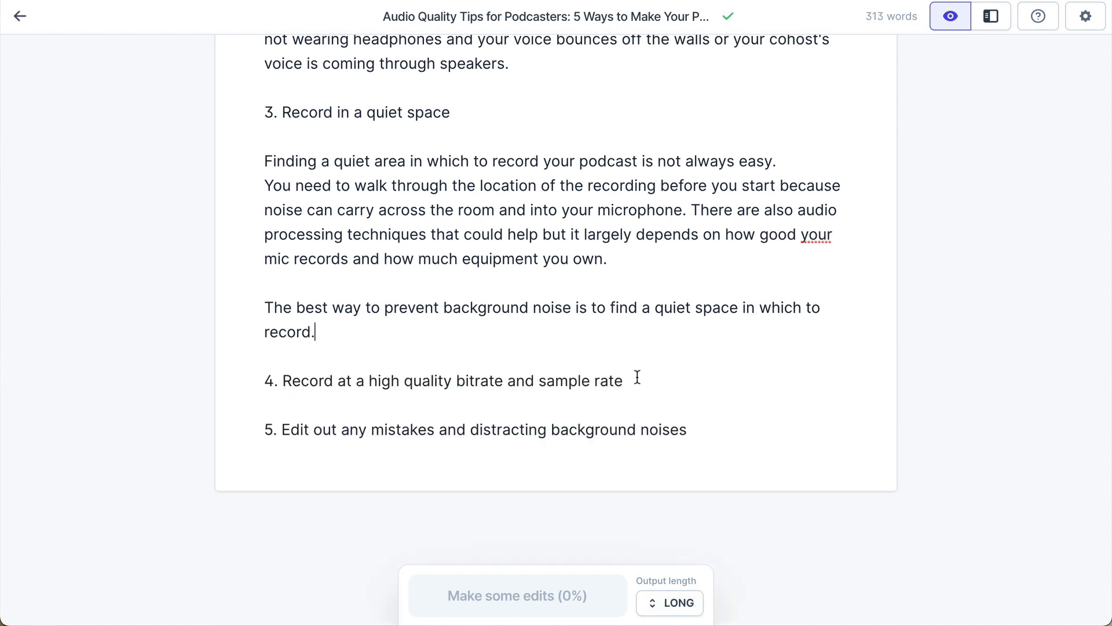
- Place a copy of "Record at a high quality bitrate and sample rate" as its own paragraph below tip 4 and select the copied text
drag(625, 381, 282, 383)
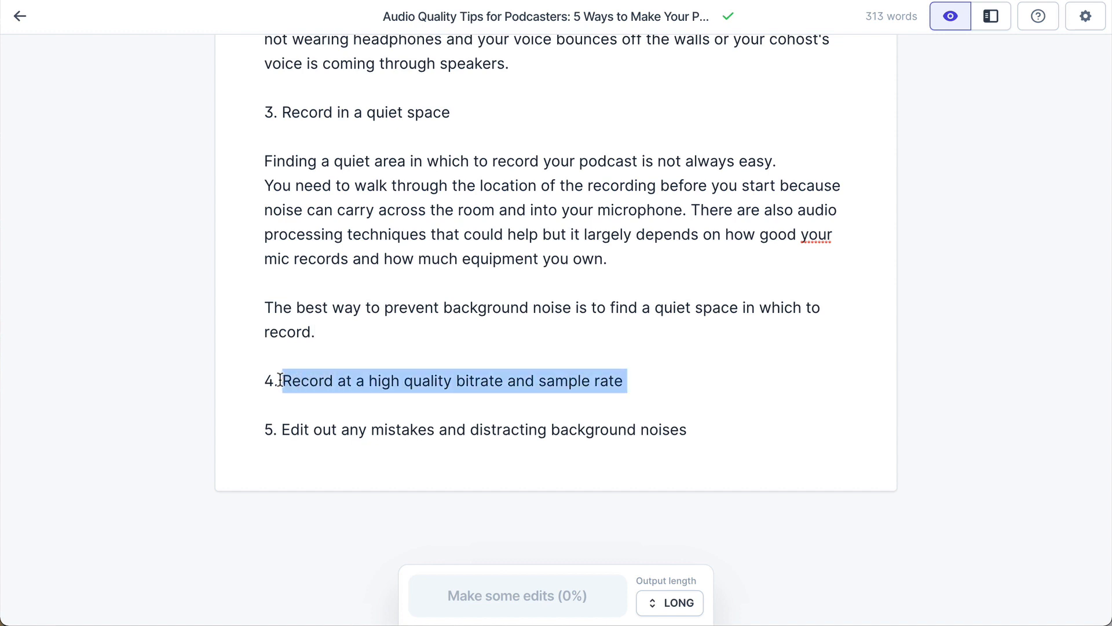
key(ctrl+c)
click(643, 387)
key(Return)
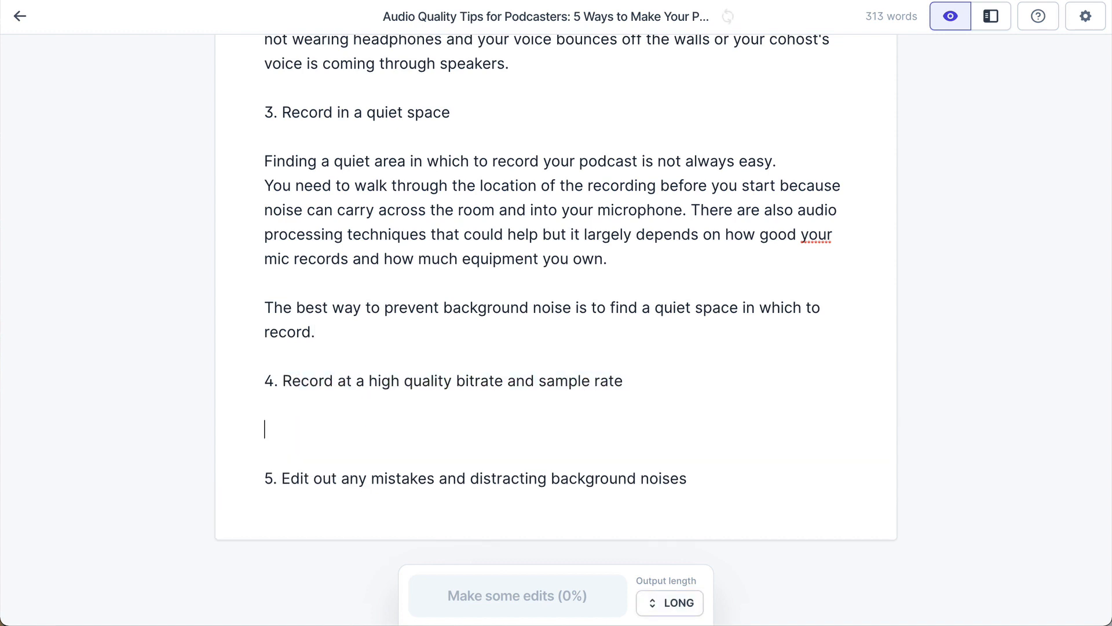
key(ctrl+v)
drag(606, 429, 265, 434)
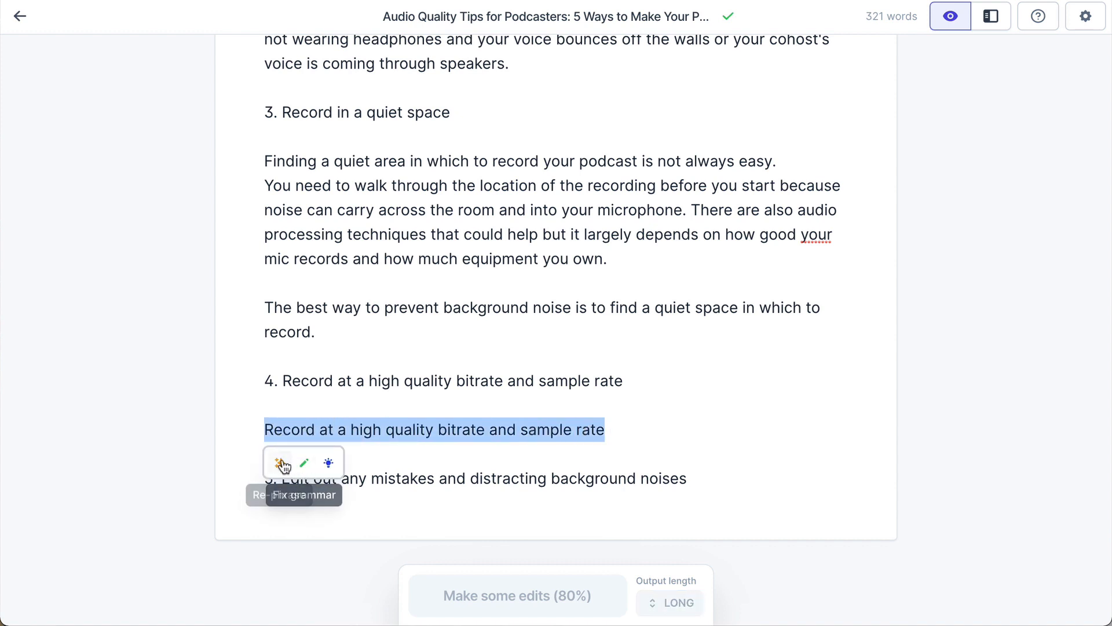
click(281, 462)
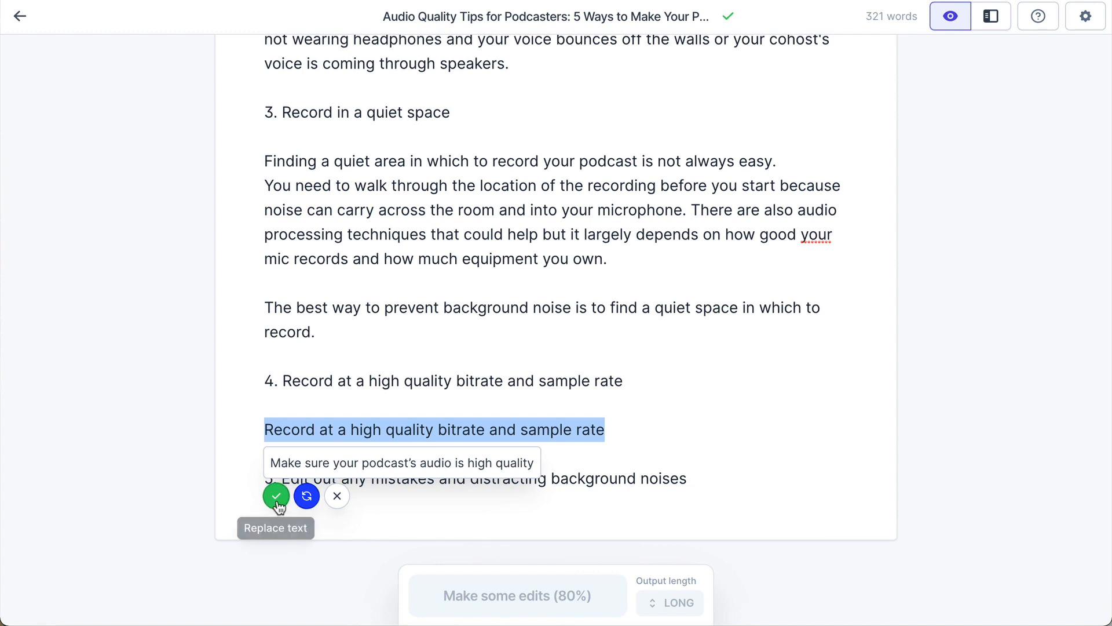
click(306, 497)
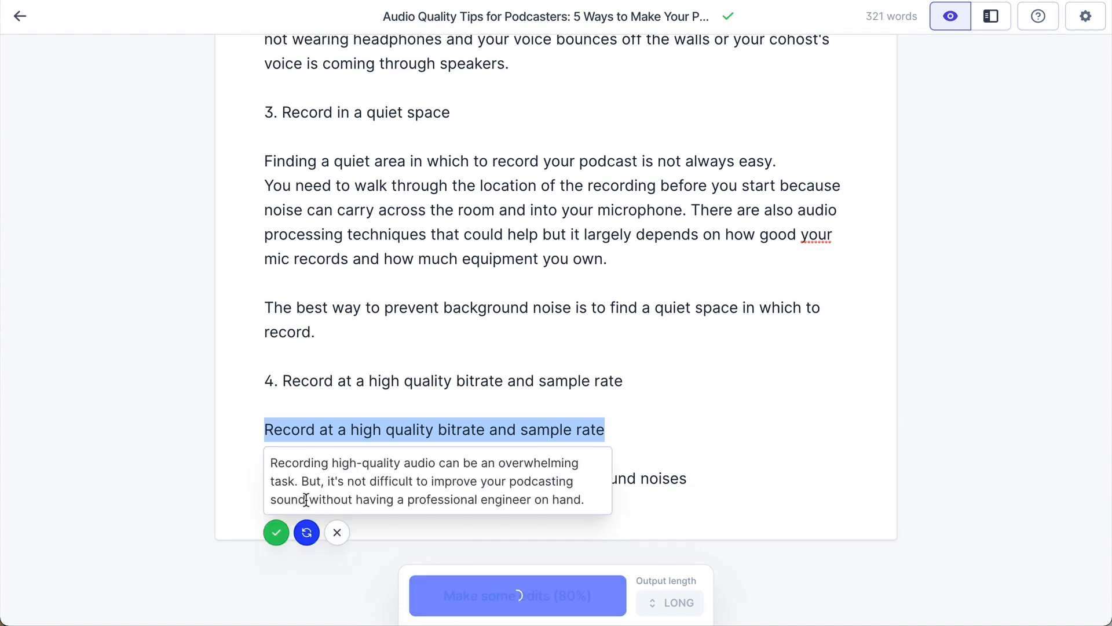
click(313, 533)
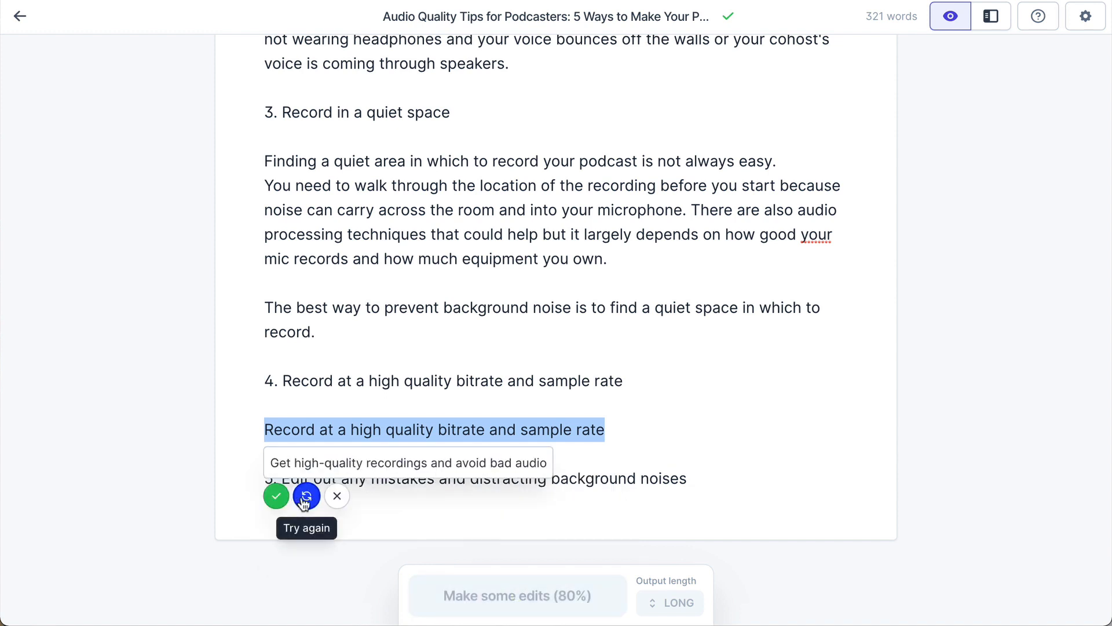
click(300, 497)
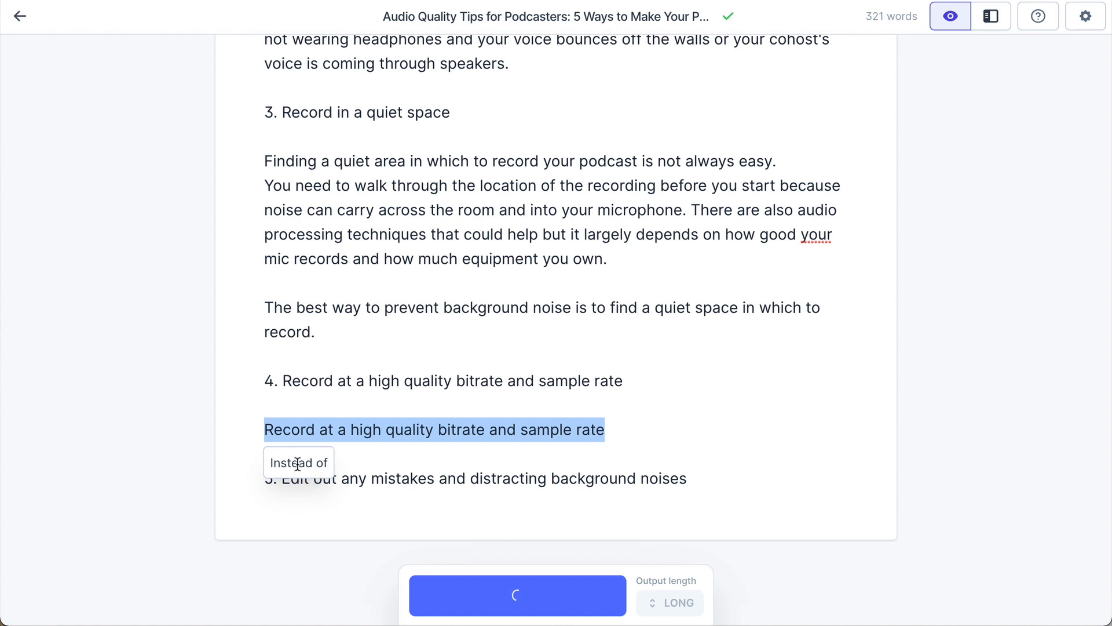
click(305, 463)
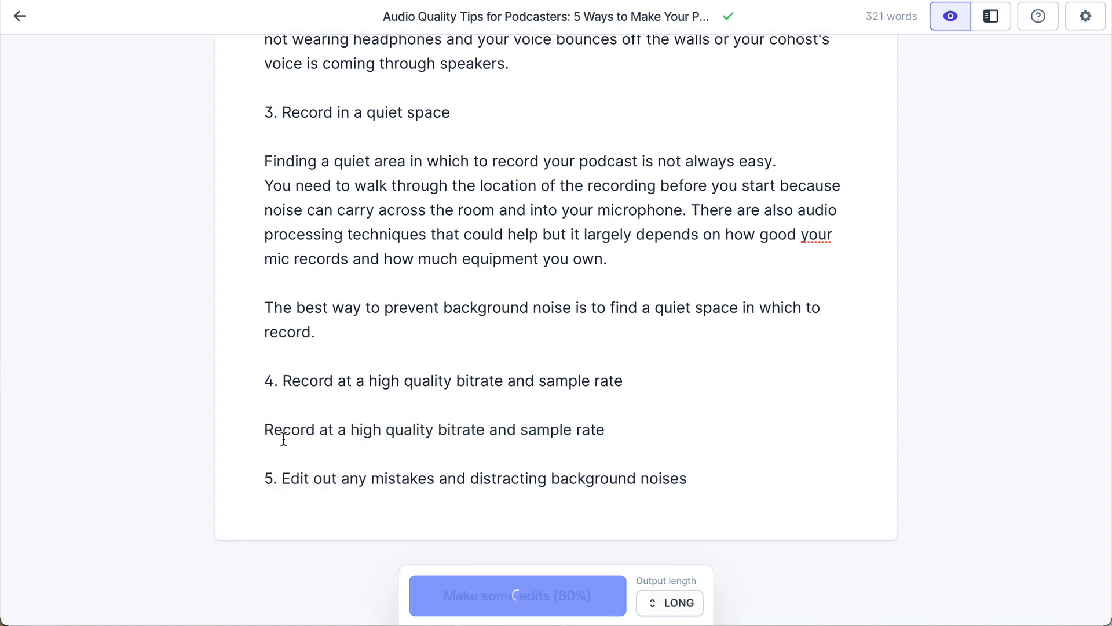
- Generate alternatives for the copied tip 4 text and replace it with "Record at an uncompressed bitrate and sample rate in order to preserve the highest quality audio."
drag(284, 438, 603, 432)
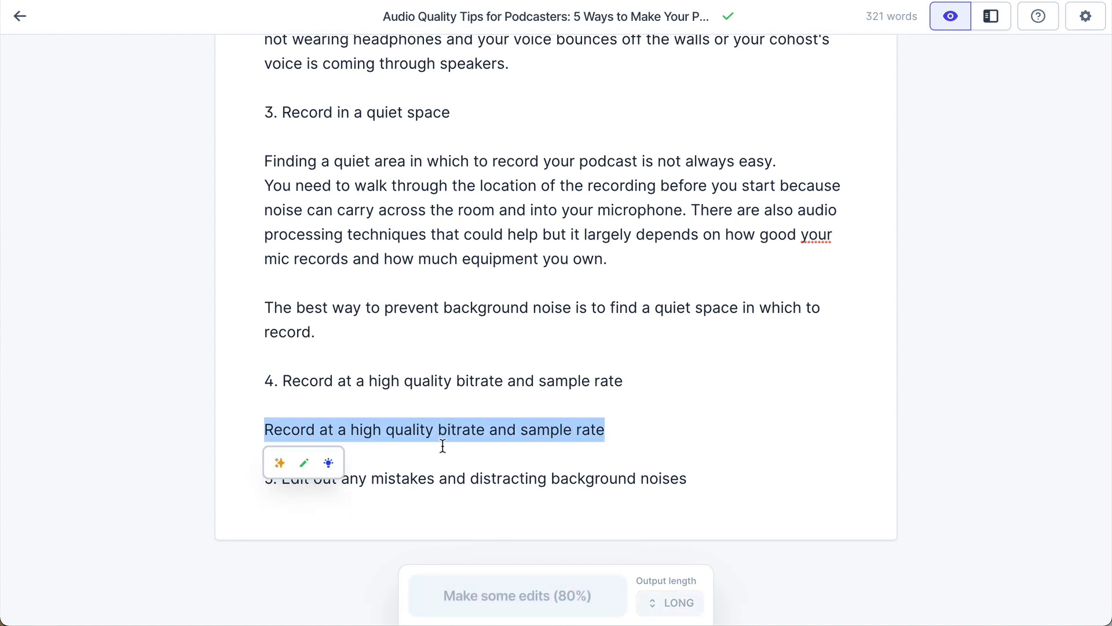
click(331, 463)
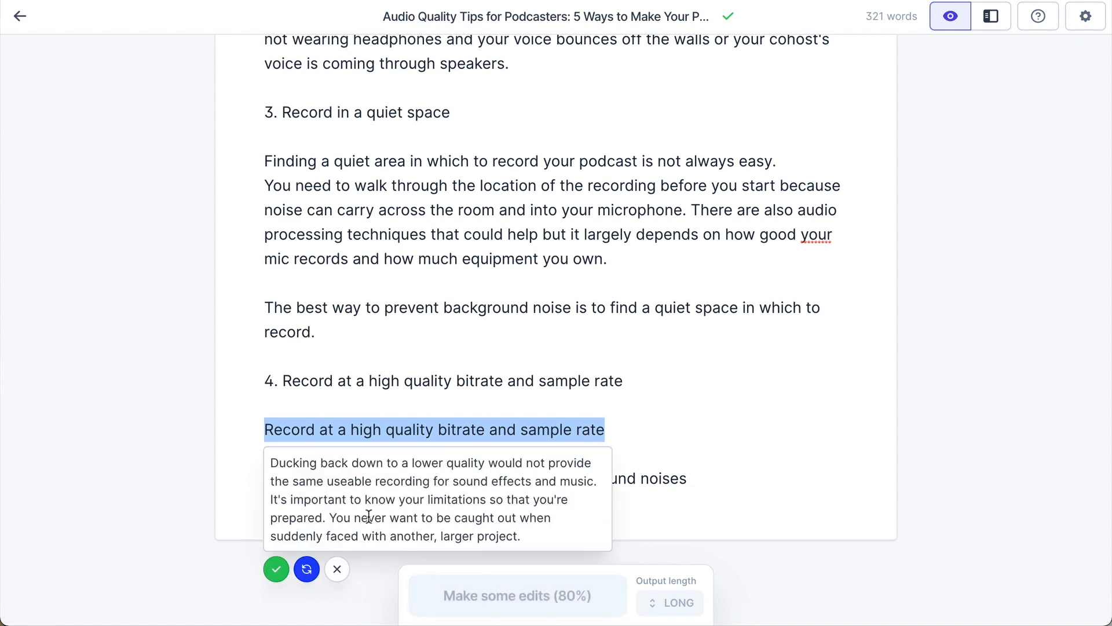
click(307, 562)
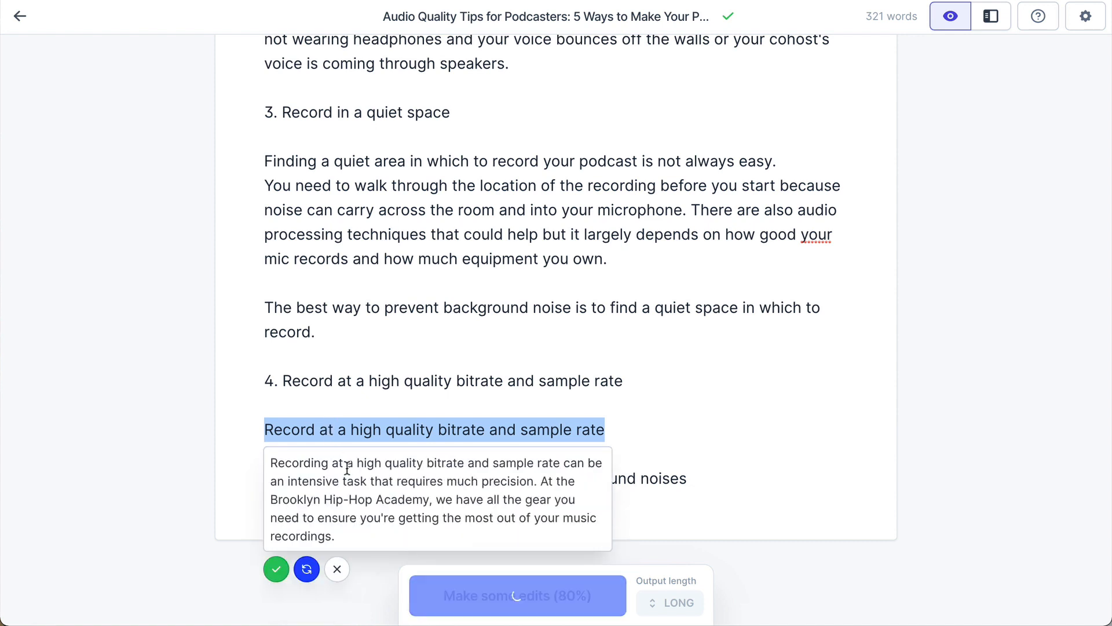
click(306, 566)
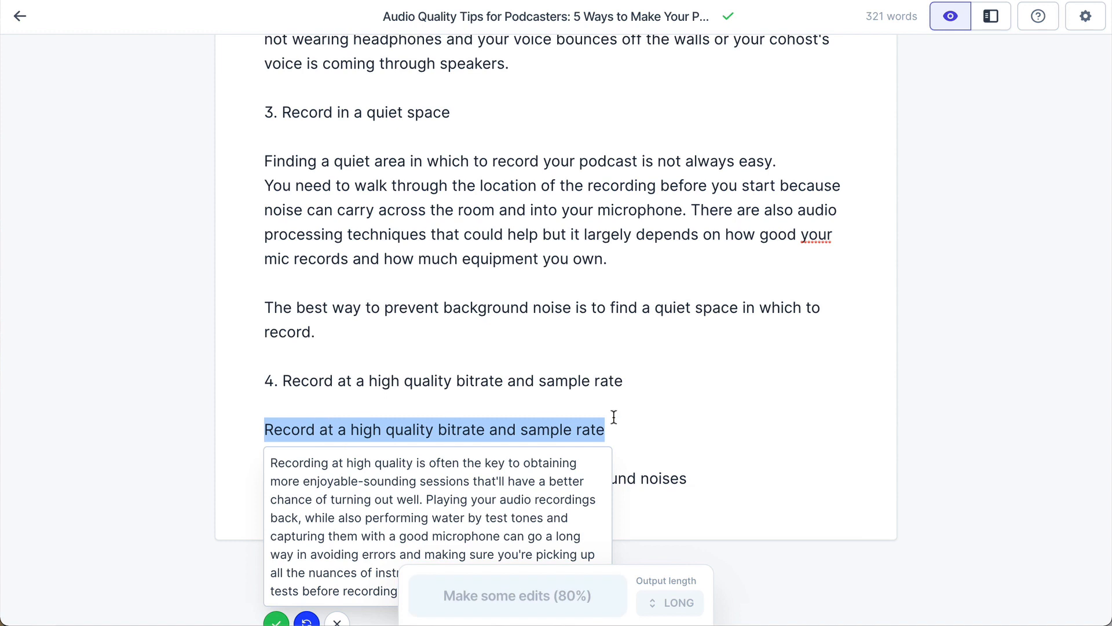
scroll(695, 429, down, 2)
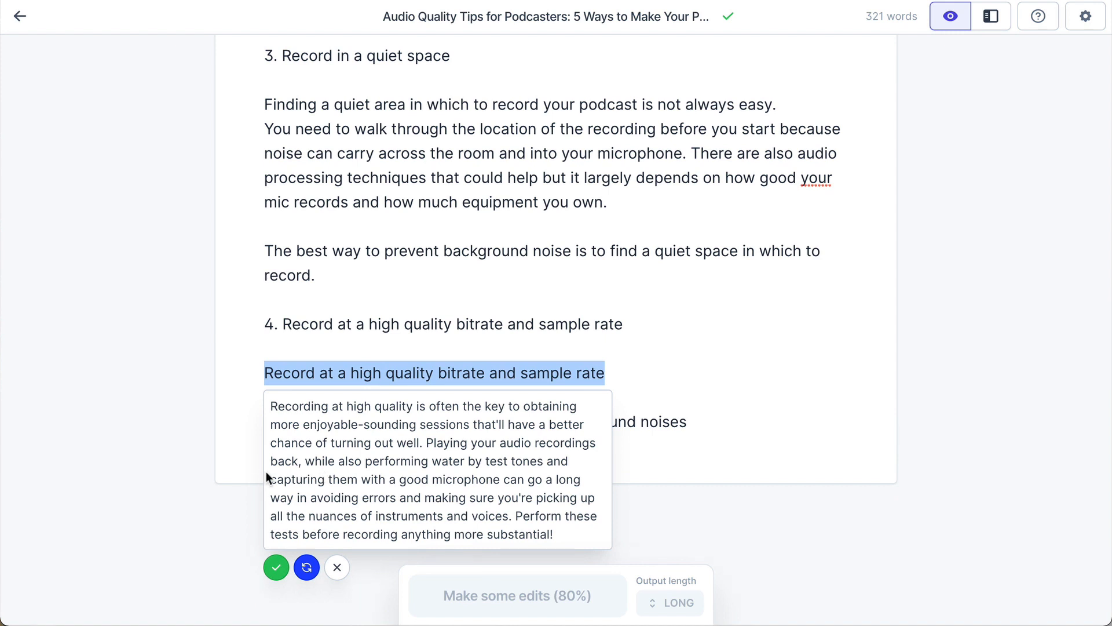
click(306, 567)
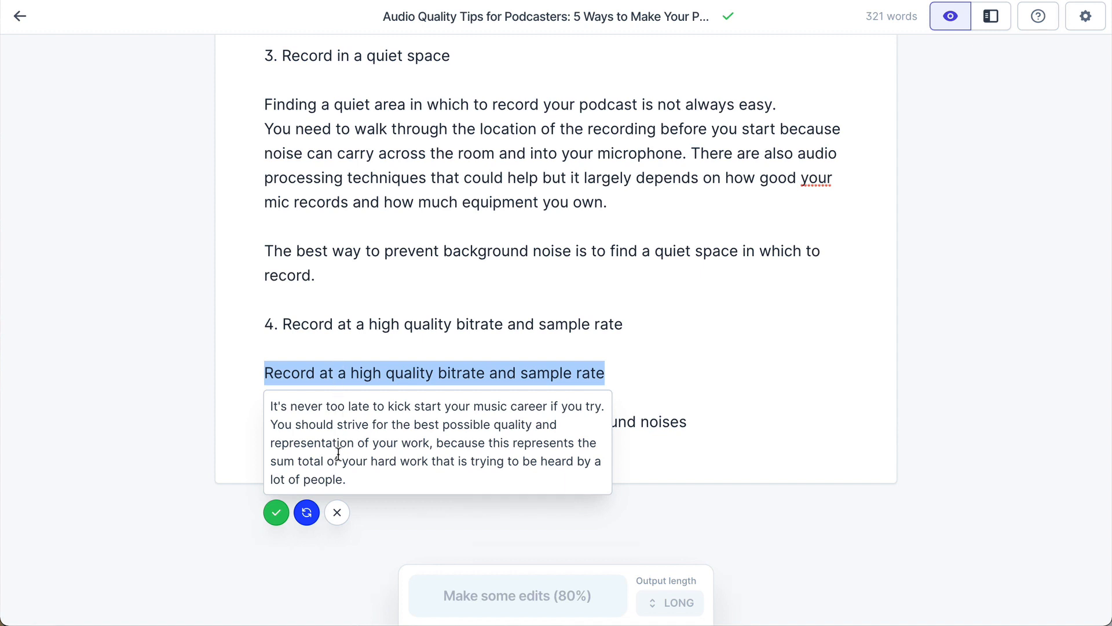
click(306, 514)
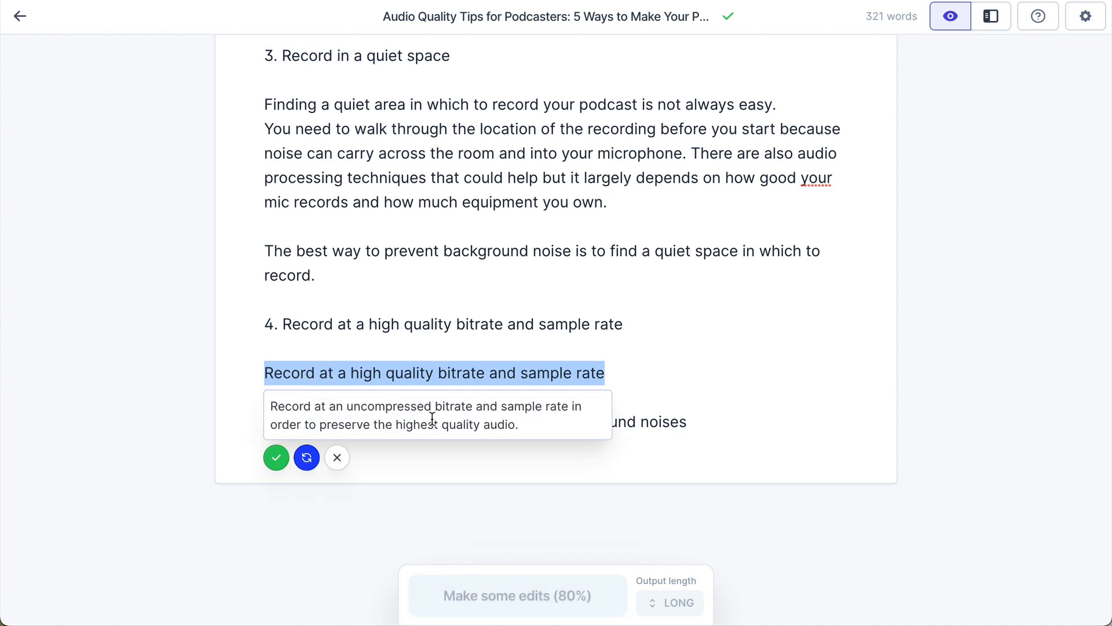
click(277, 458)
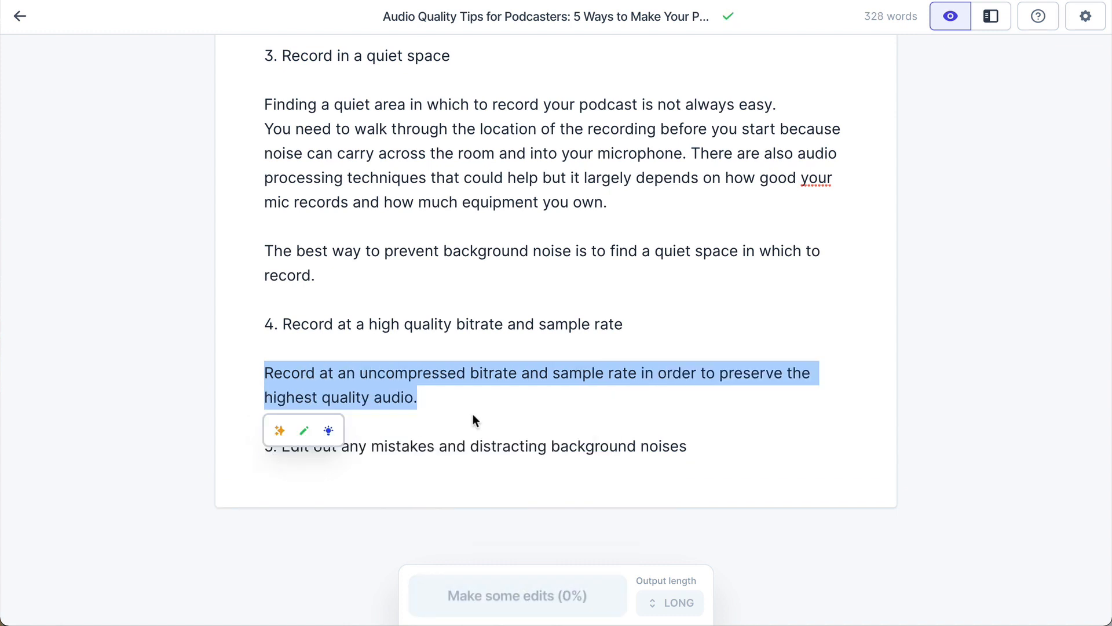
- Append "Then, you'll be working with high-quality audio during the editing process." to the paragraph under tip 4
click(477, 397)
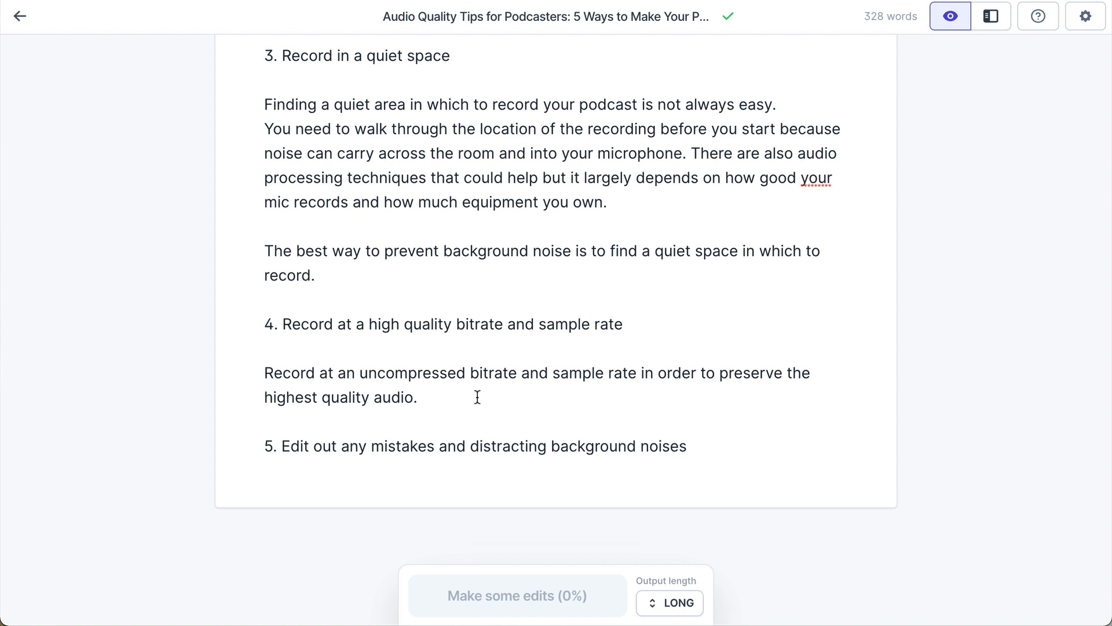
text(Then )
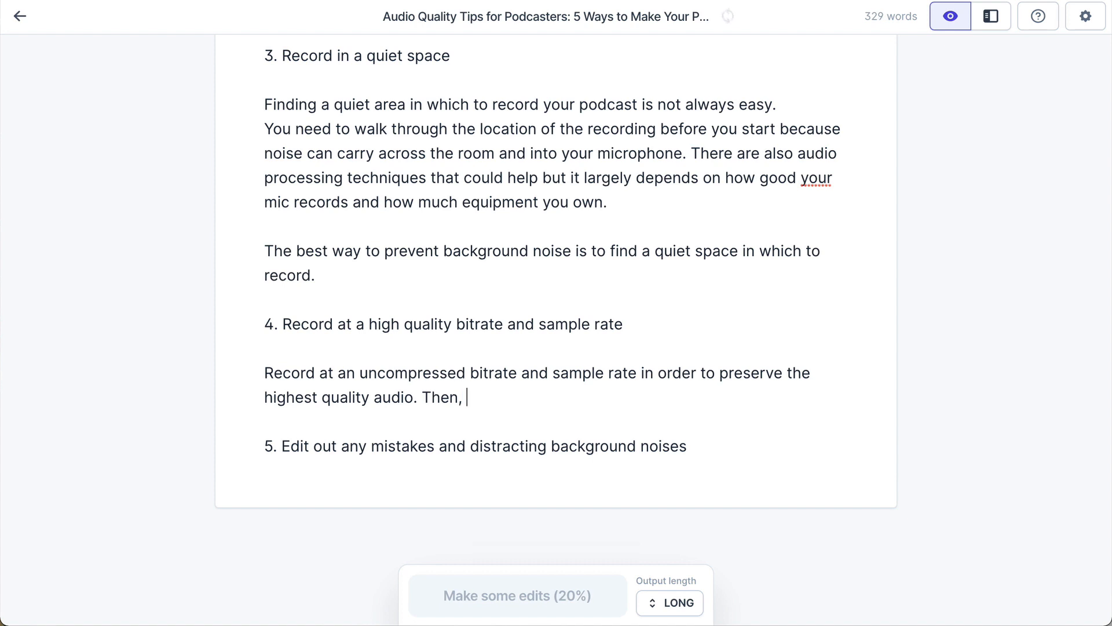
text( you'll be working wit)
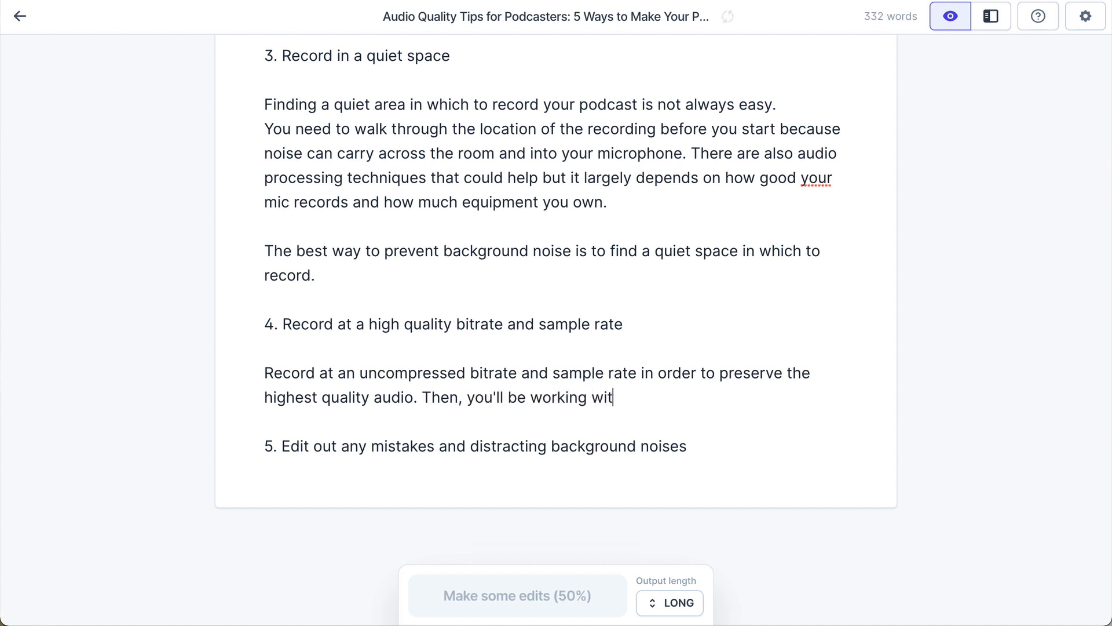
text(h high-quality )
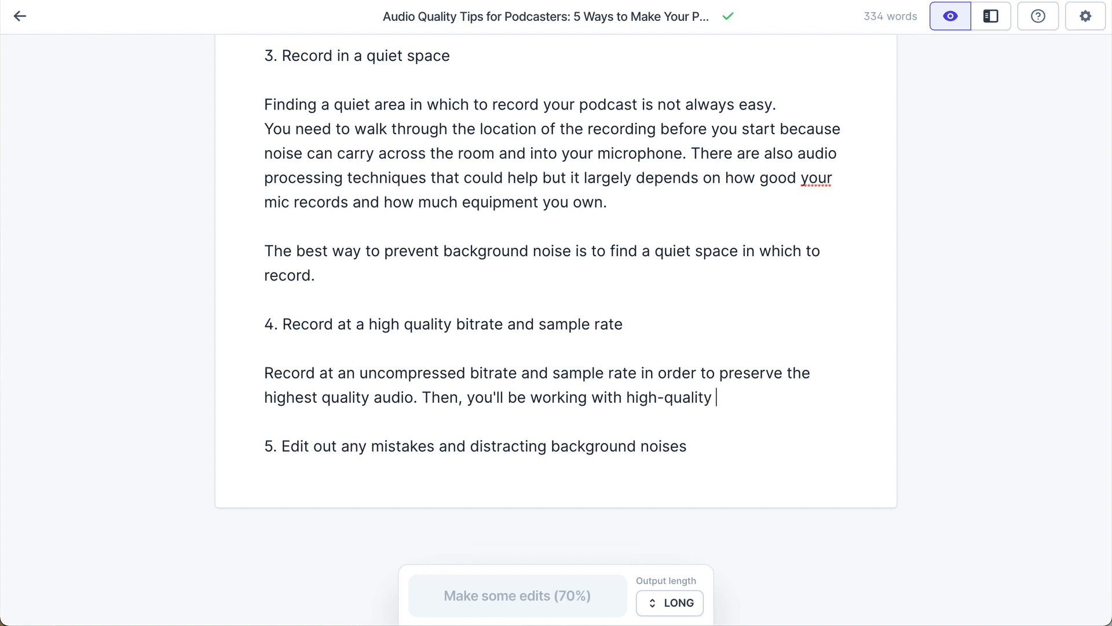
text(audio during yt)
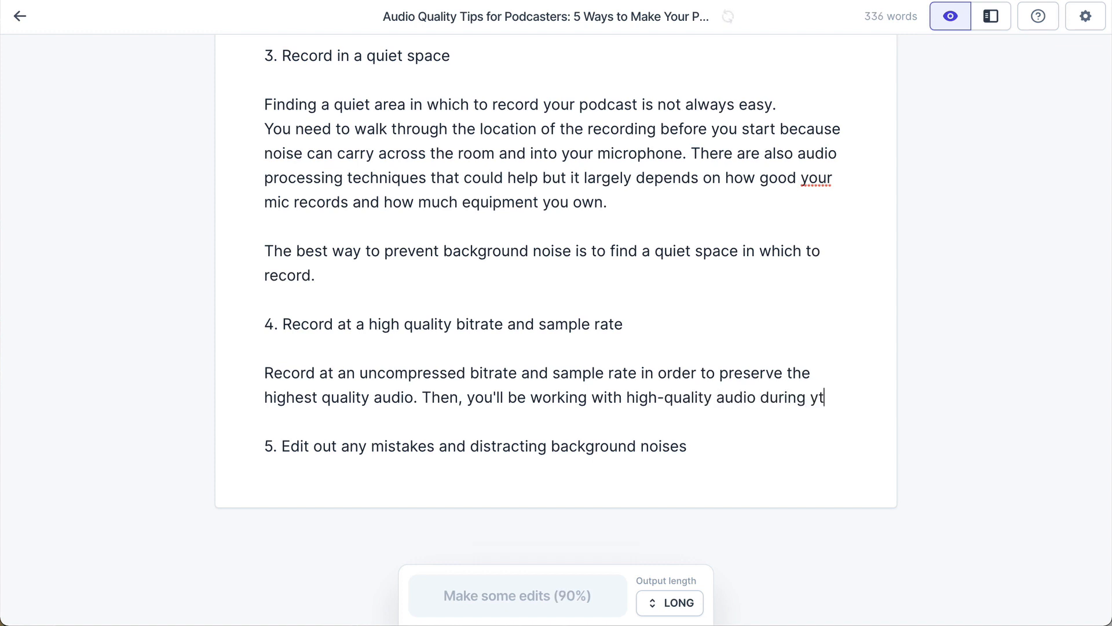
key(BackSpace)
key(BackSpace)
text(the editing p)
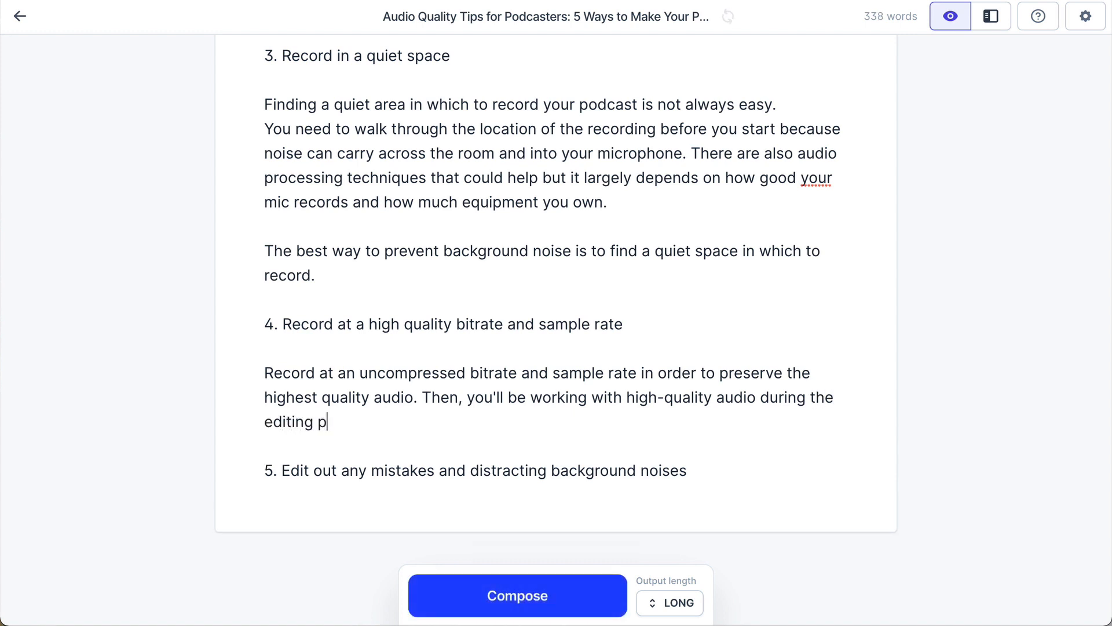
text(rocess)
text(.v)
- Set the output length to Short and compose more text after the tip 4 paragraph
click(675, 603)
click(669, 499)
click(545, 594)
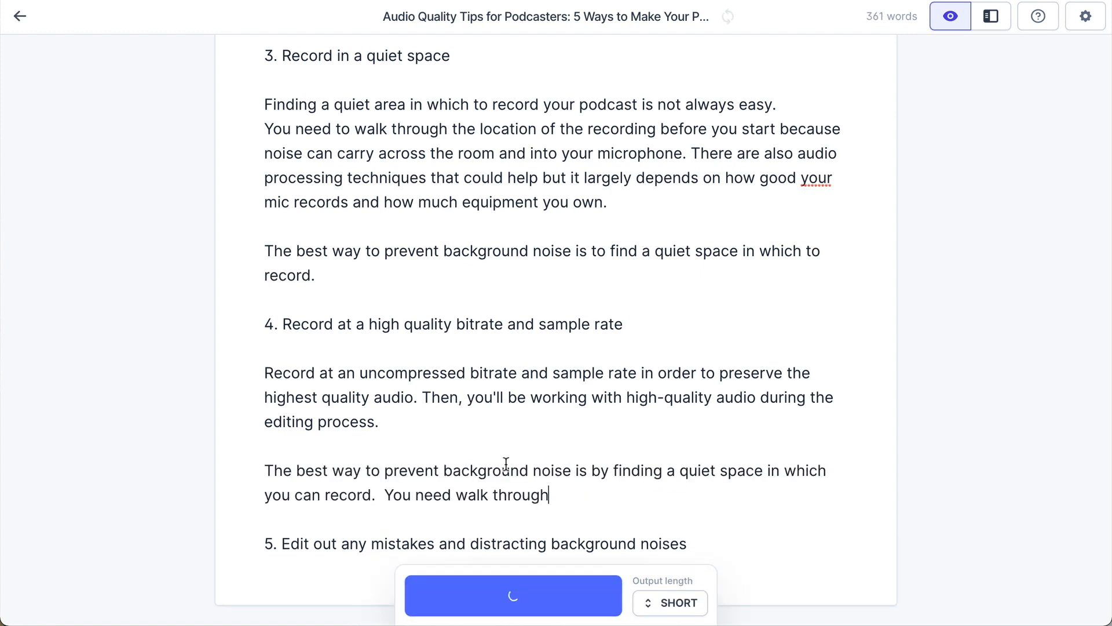
- Delete the generated background noise paragraph below tip 4, including the empty lines it added
drag(411, 496, 263, 475)
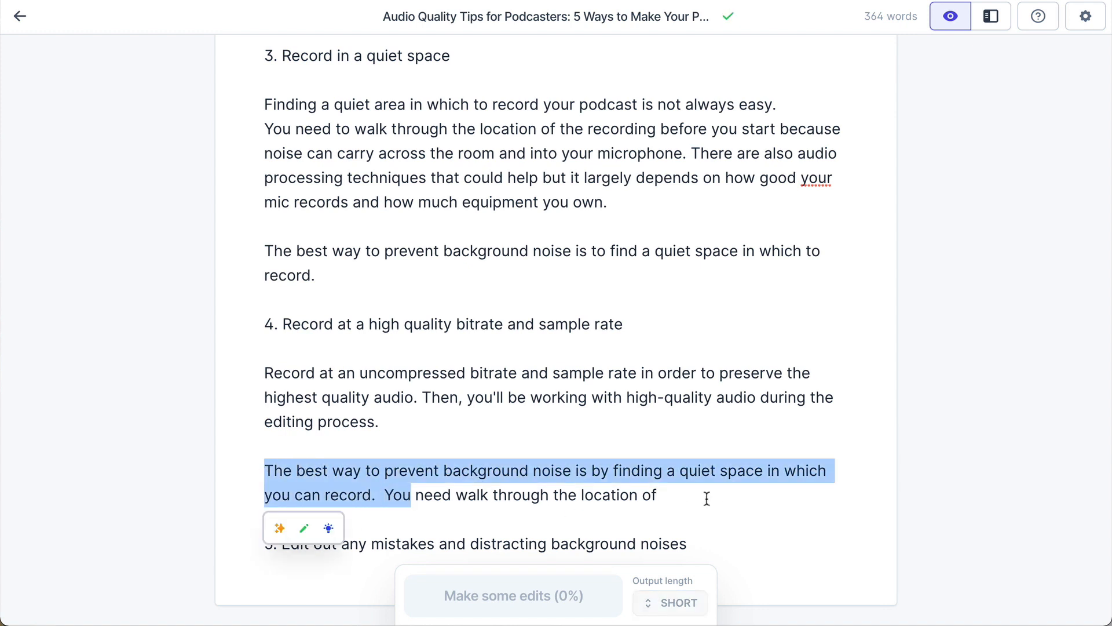
drag(665, 496, 262, 470)
key(BackSpace)
key(BackSpace)
key(BackSpace)
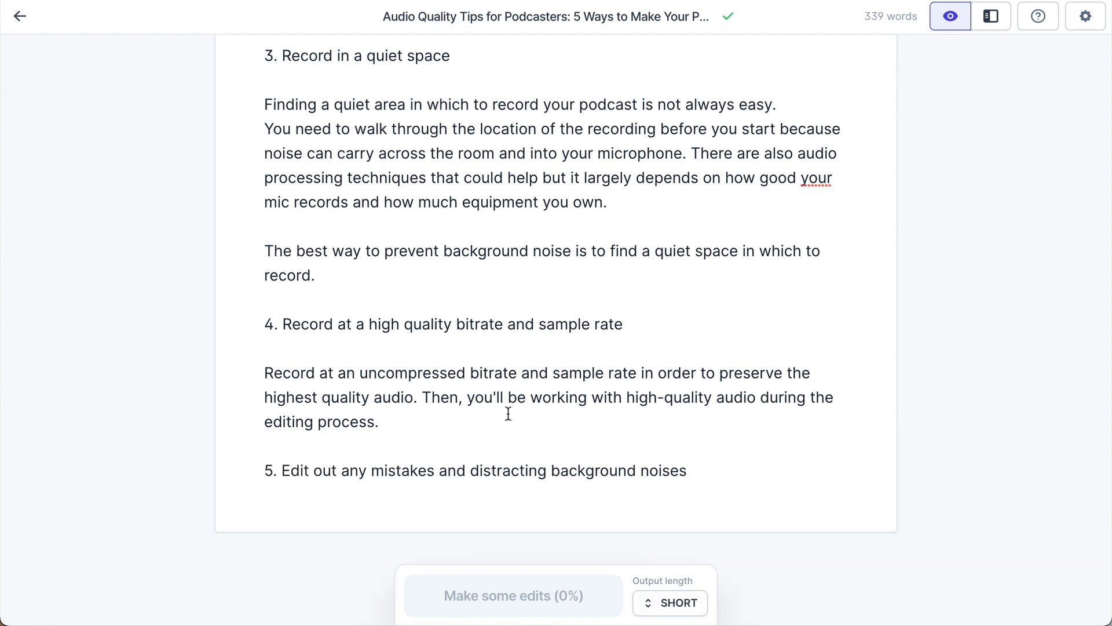
- Place a copy of "Edit out any mistakes and distracting background noises" as its own paragraph below tip 5 and select the copied text
scroll(515, 423, down, 3)
click(709, 382)
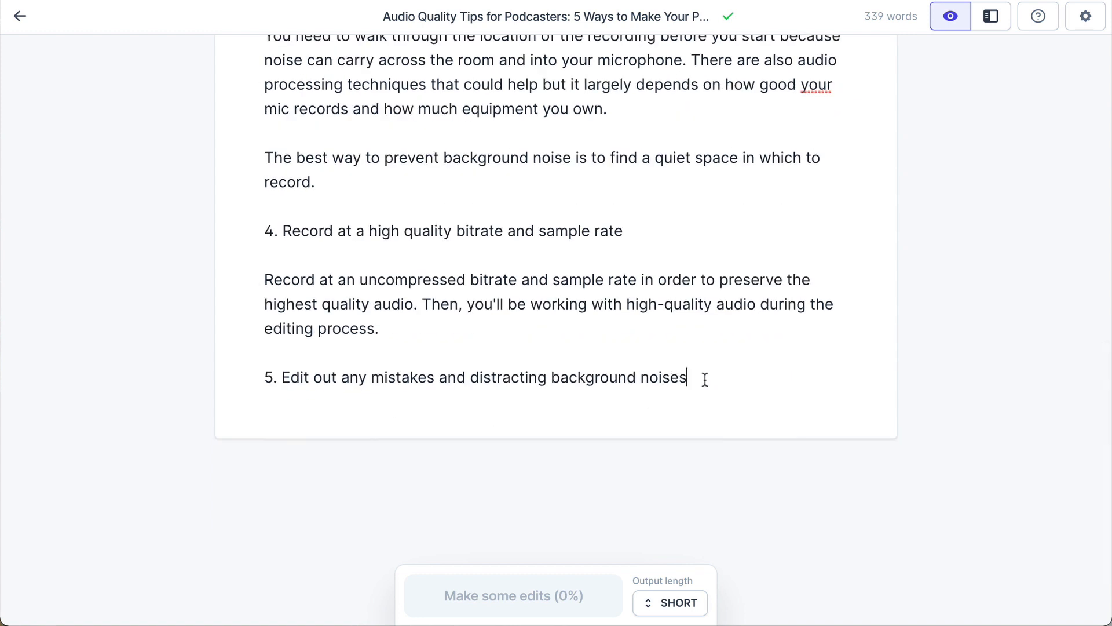
key(Return)
key(Return)
drag(687, 379, 282, 380)
key(ctrl+c)
click(484, 431)
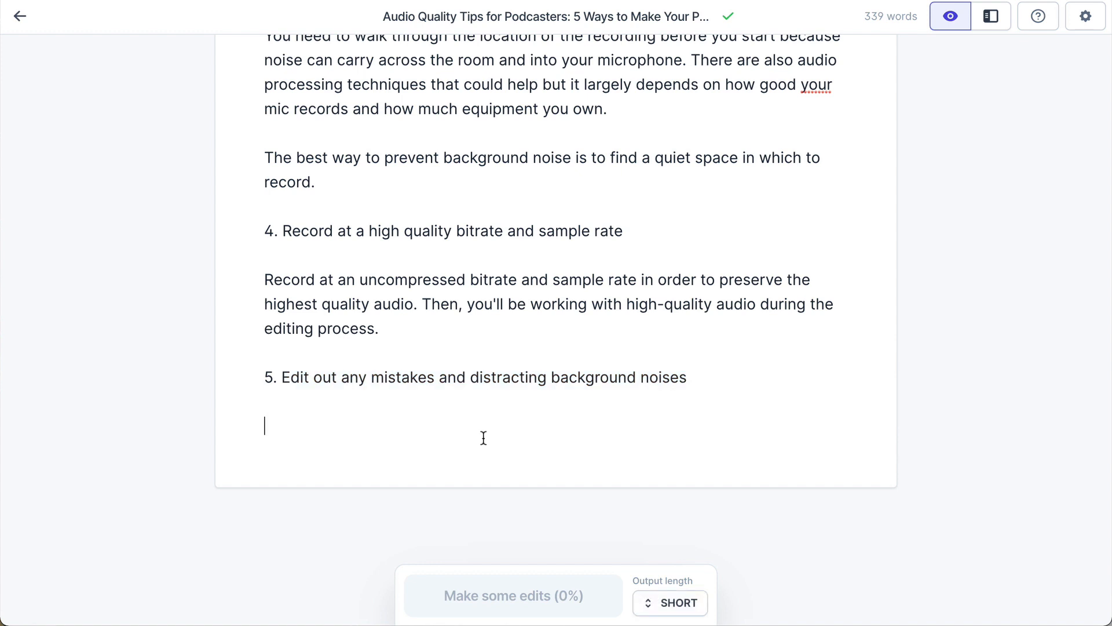
key(ctrl+v)
drag(267, 426, 613, 475)
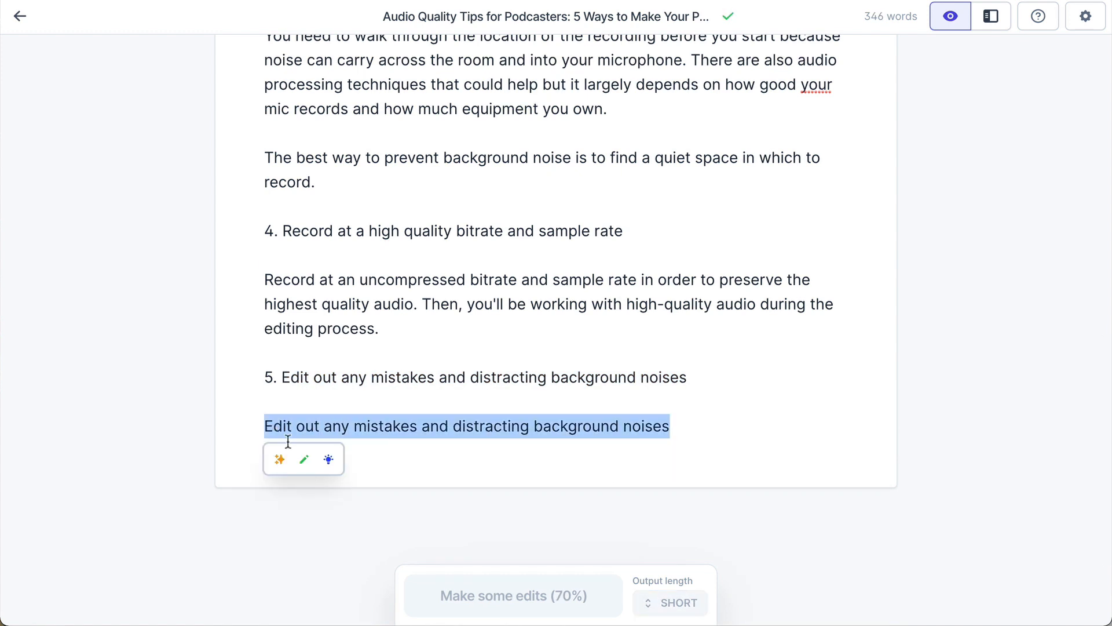
click(328, 464)
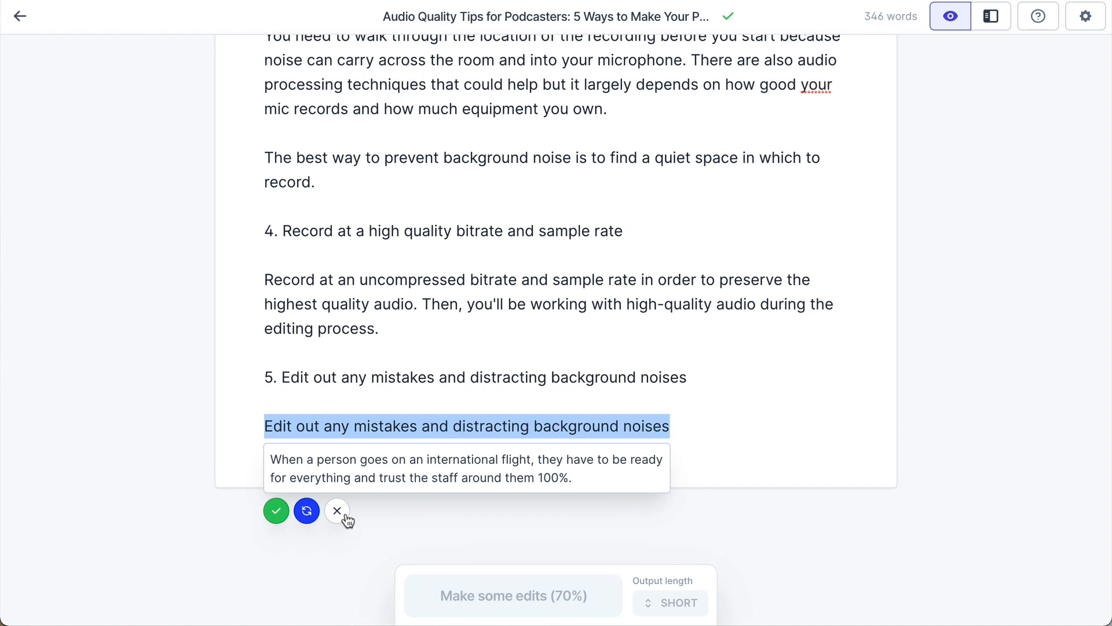
click(307, 509)
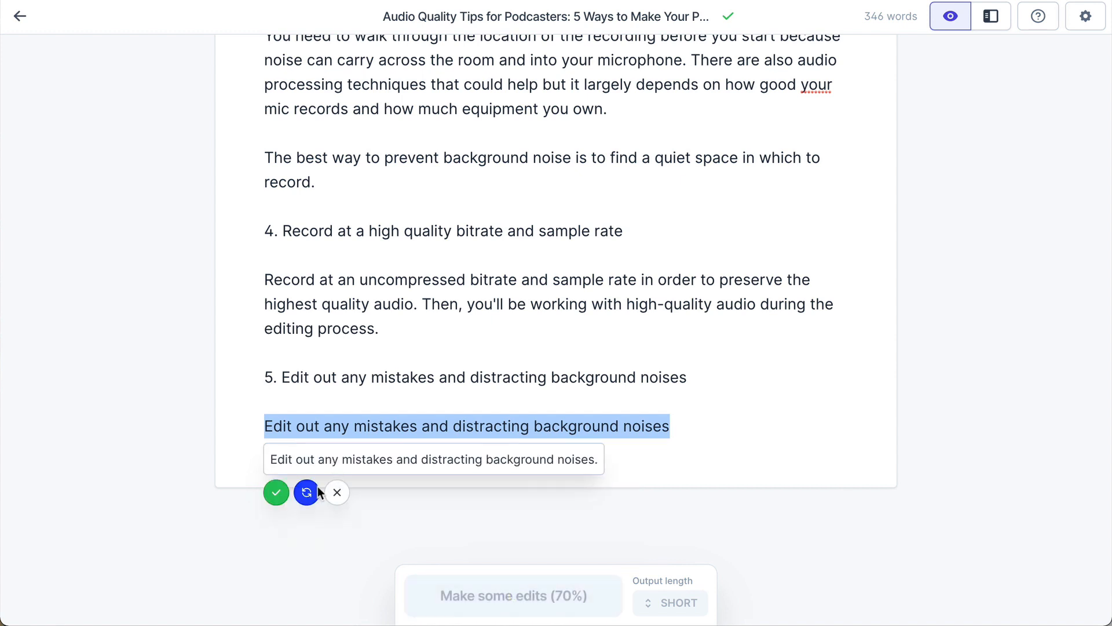
click(307, 493)
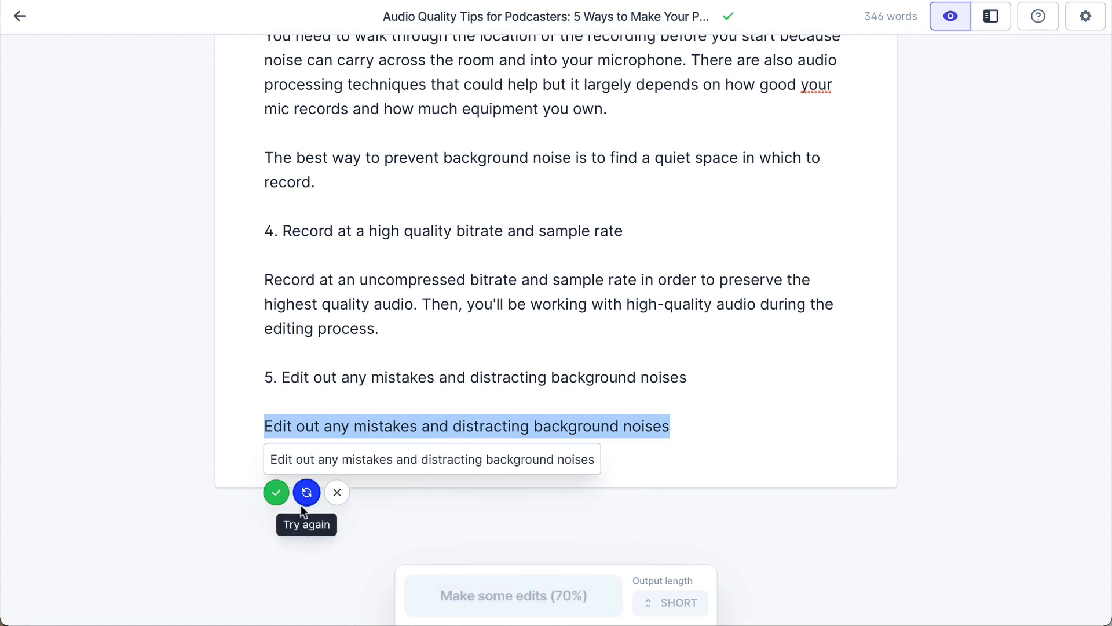
click(337, 492)
- Generate alternatives for the copied tip 5 text and replace it with the version beginning "Even self-described audio experts might make mistakes"
click(281, 461)
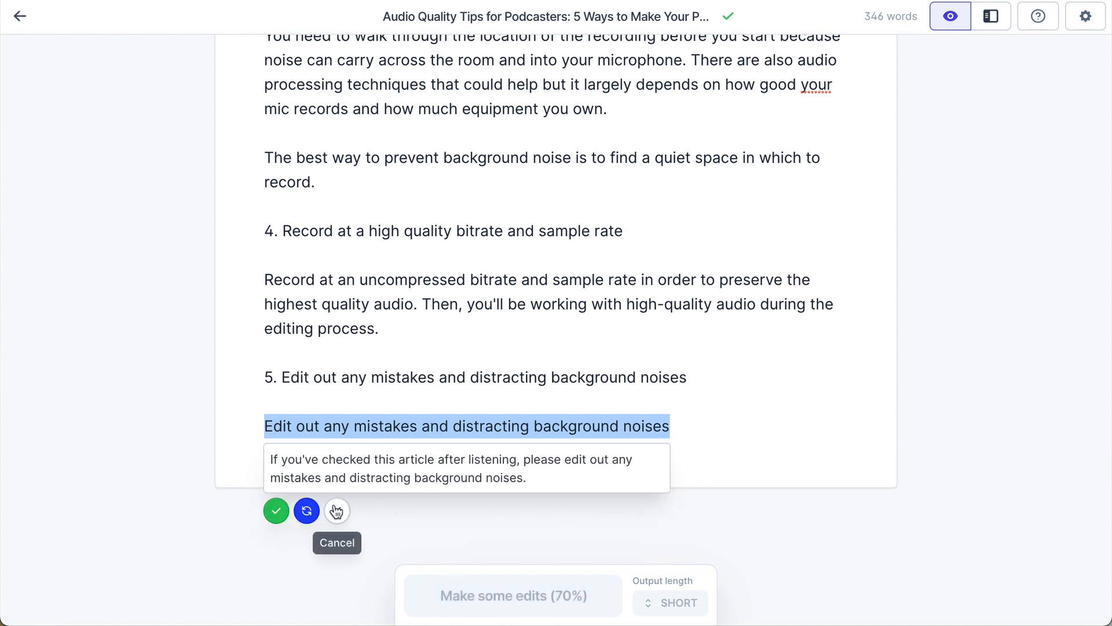
click(307, 511)
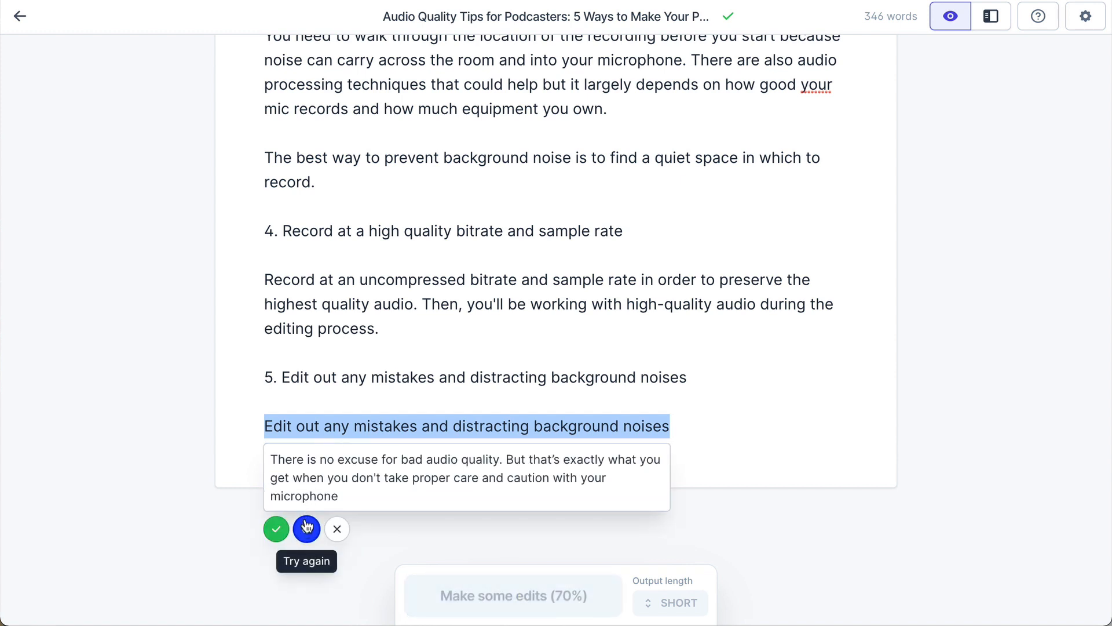
click(307, 528)
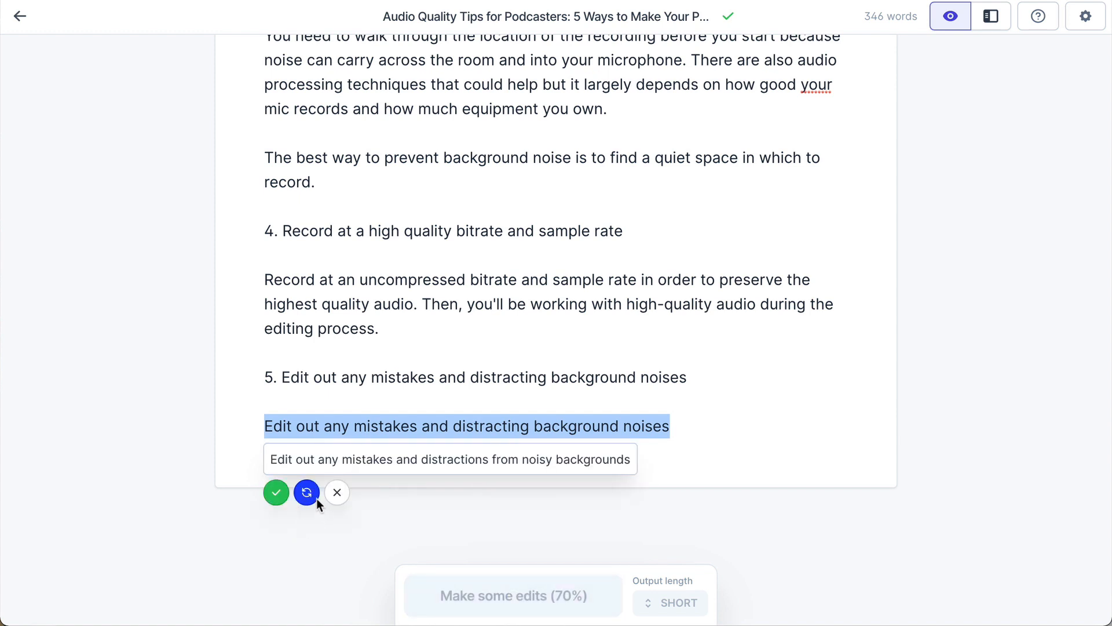
click(313, 494)
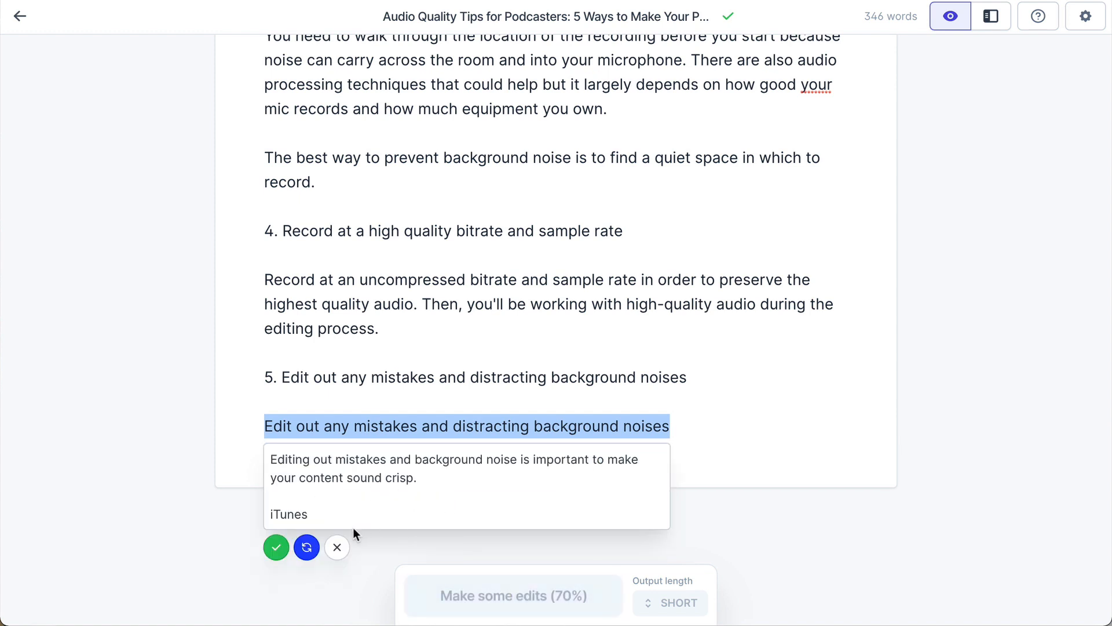
click(307, 547)
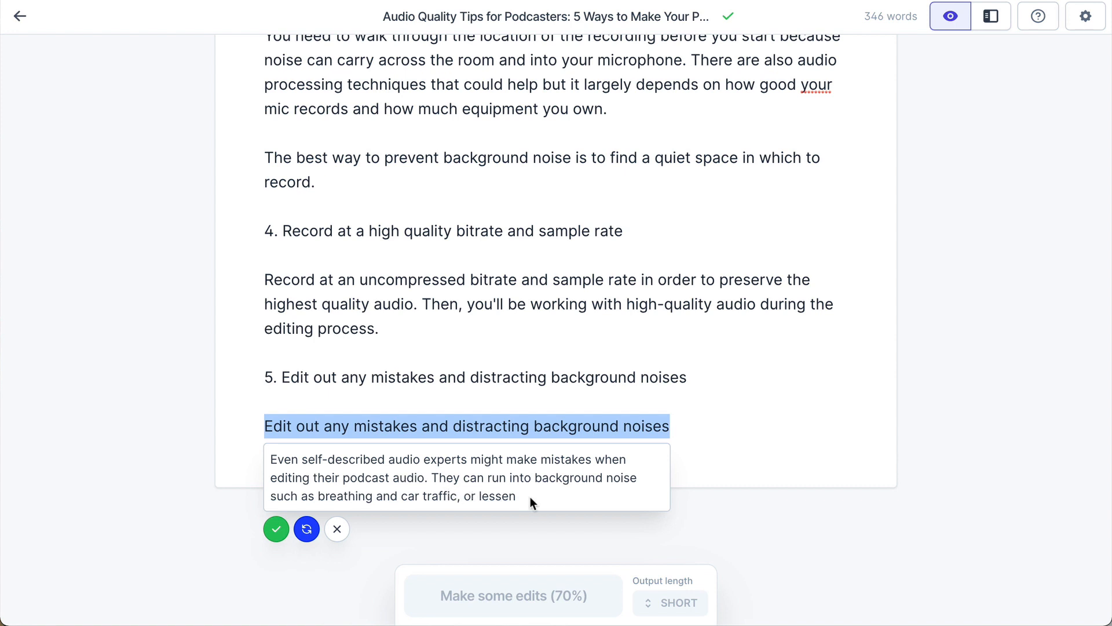
click(277, 529)
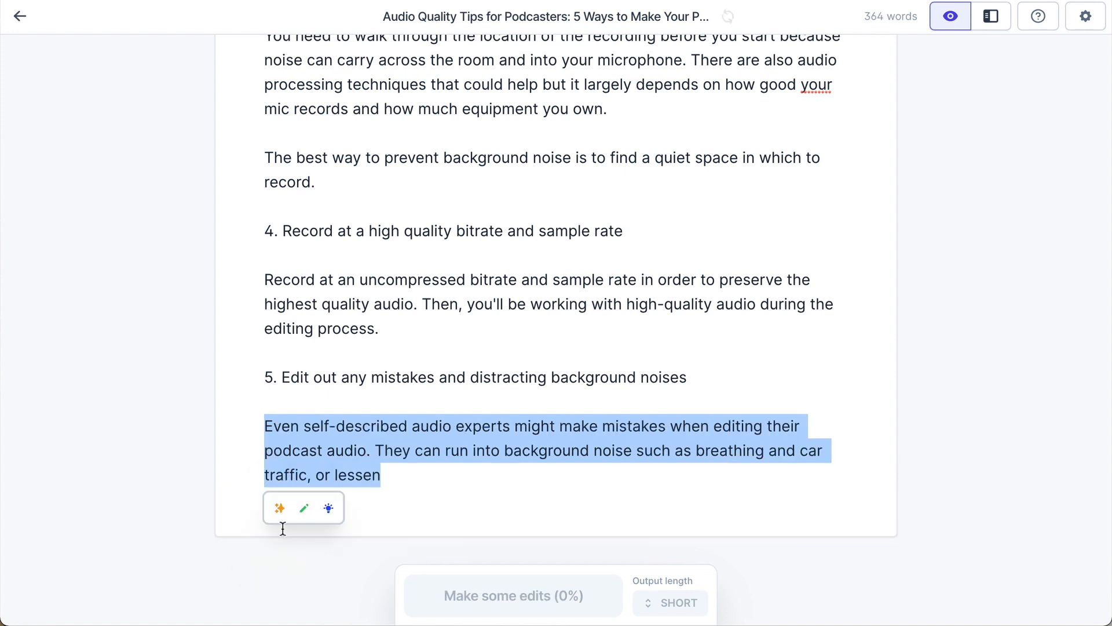
- Remove the unfinished ", or lessen" from the tip 5 paragraph and end the sentence with a period after "traffic"
click(539, 471)
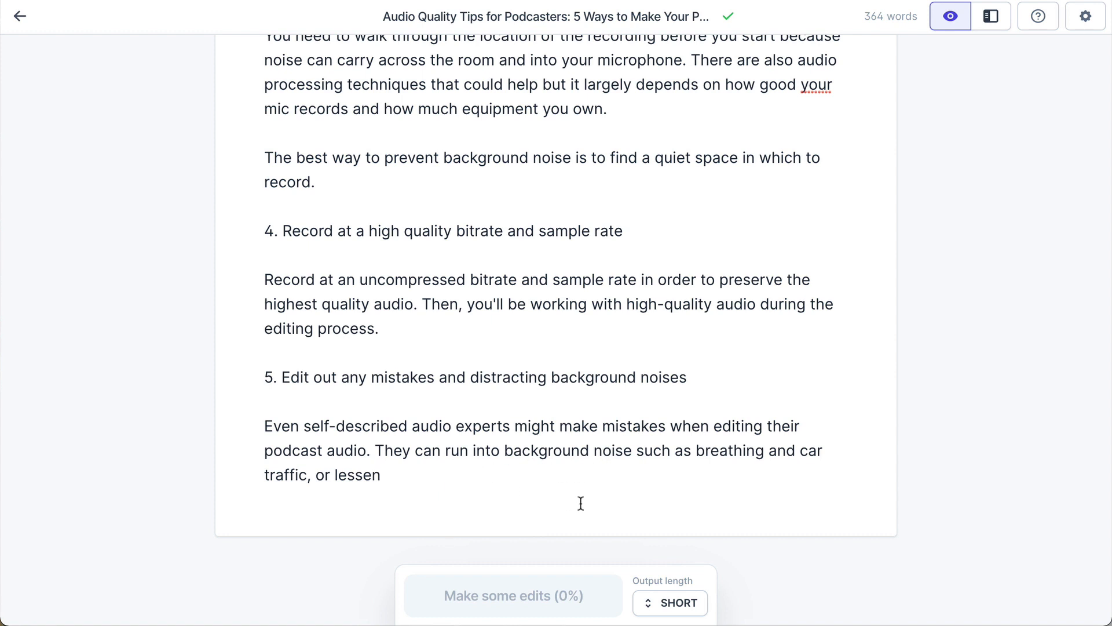
key(BackSpace)
key(BackSpace)
key(BackSpace)
key(BackSpace)
key(BackSpace)
key(BackSpace)
key(BackSpace)
key(BackSpace)
text(.)
- Add the sentence "If you captured this bad audio into your recording, try to edit it out." to the end of the tip 5 paragraph
text(If you re)
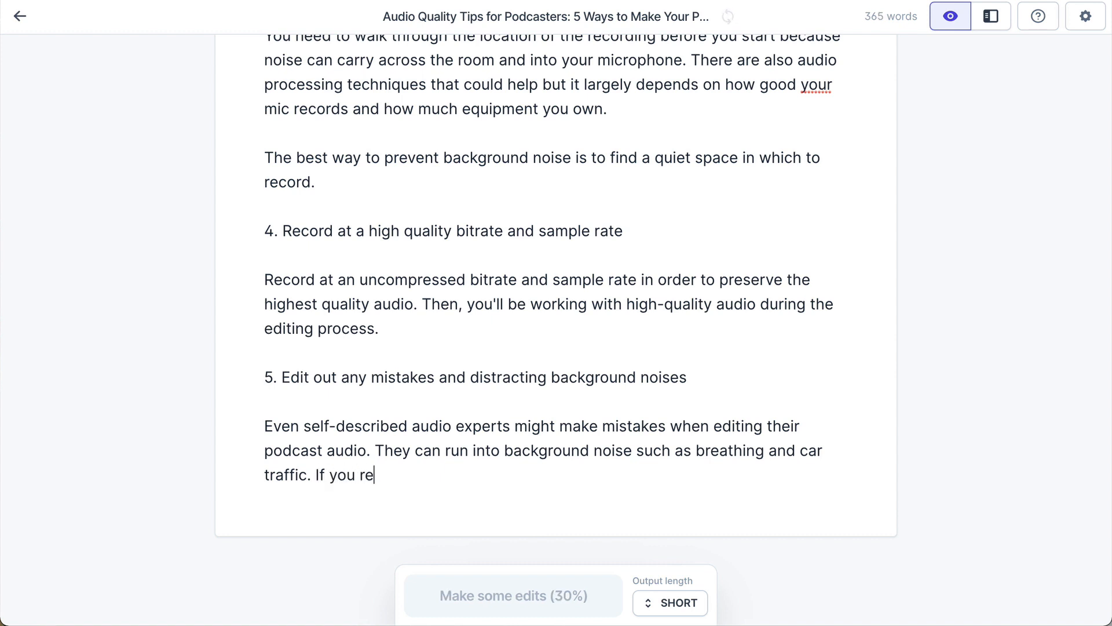
text(corded)
key(ctrl+BackSpace)
text(captured this )
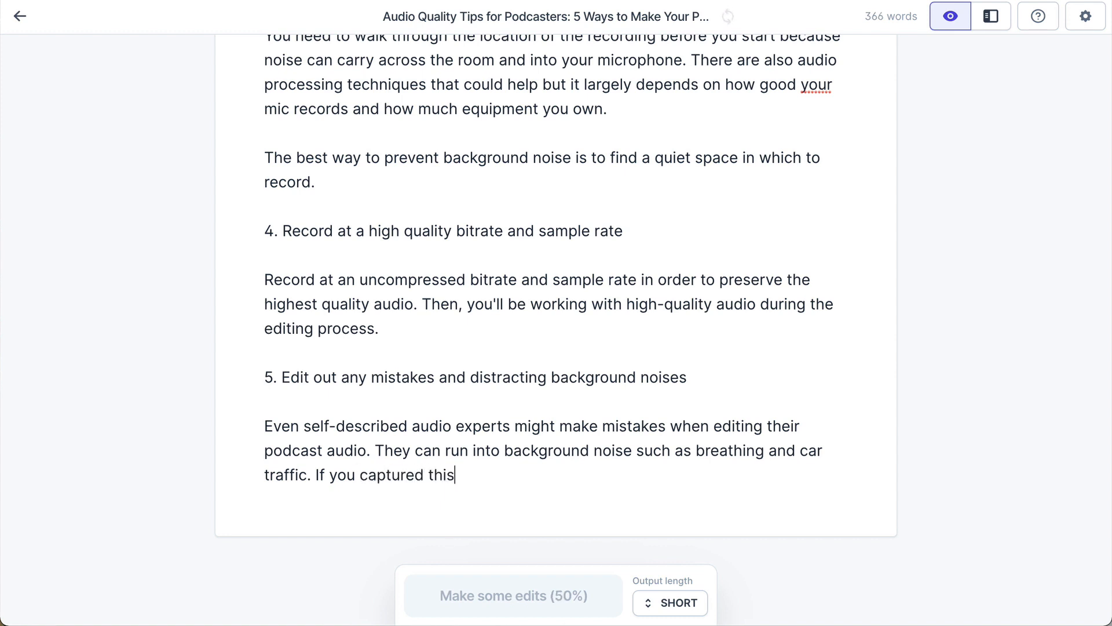
text(bad audio)
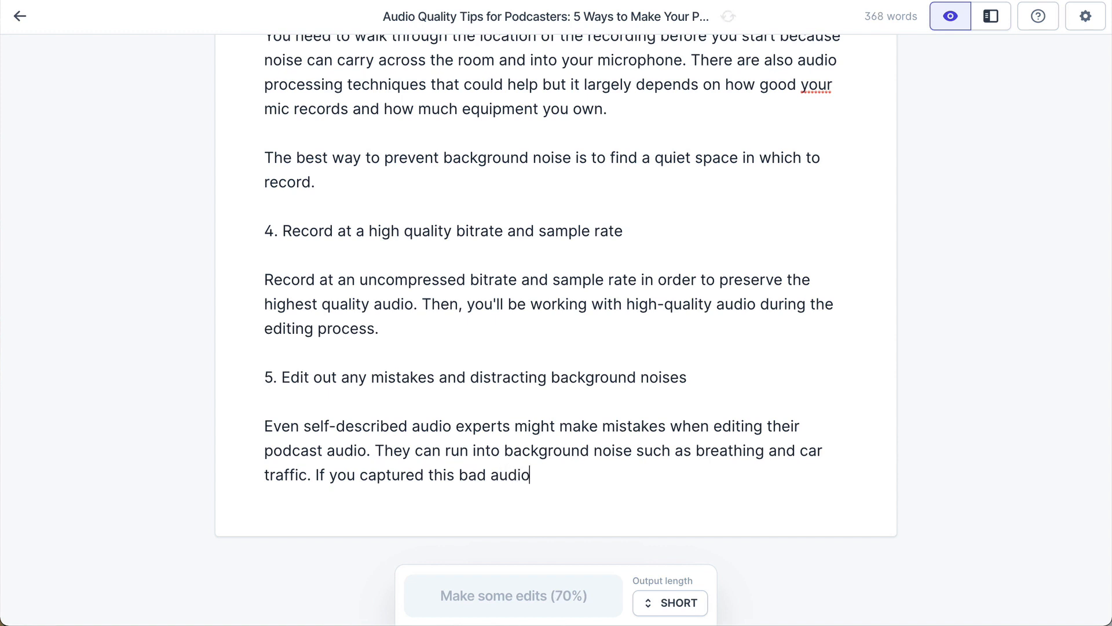
text( into your re)
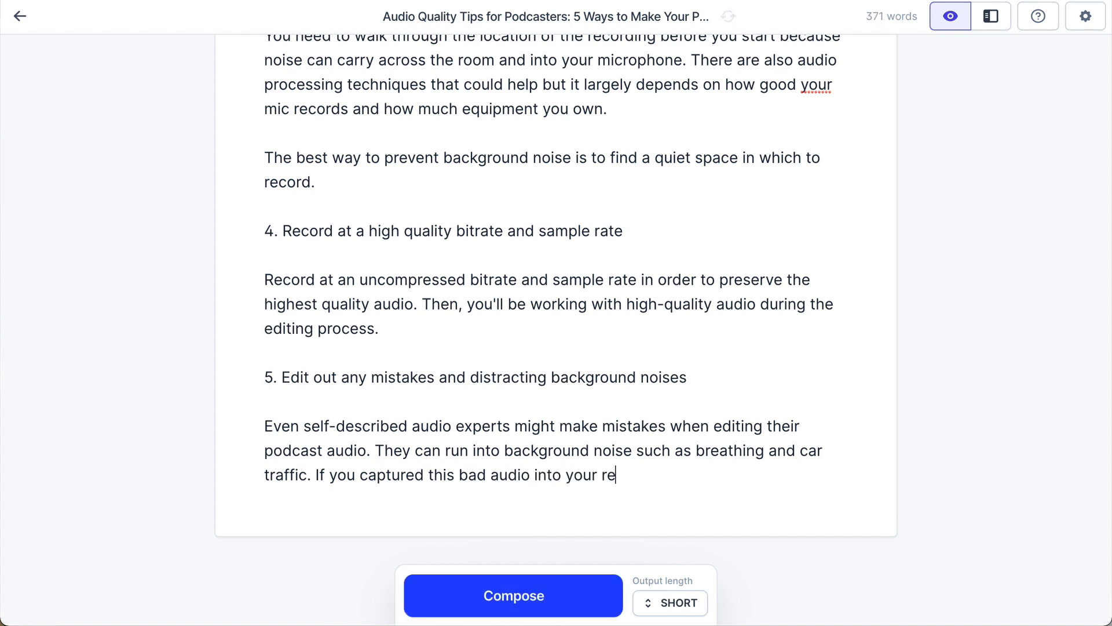
text(cording, try to edit)
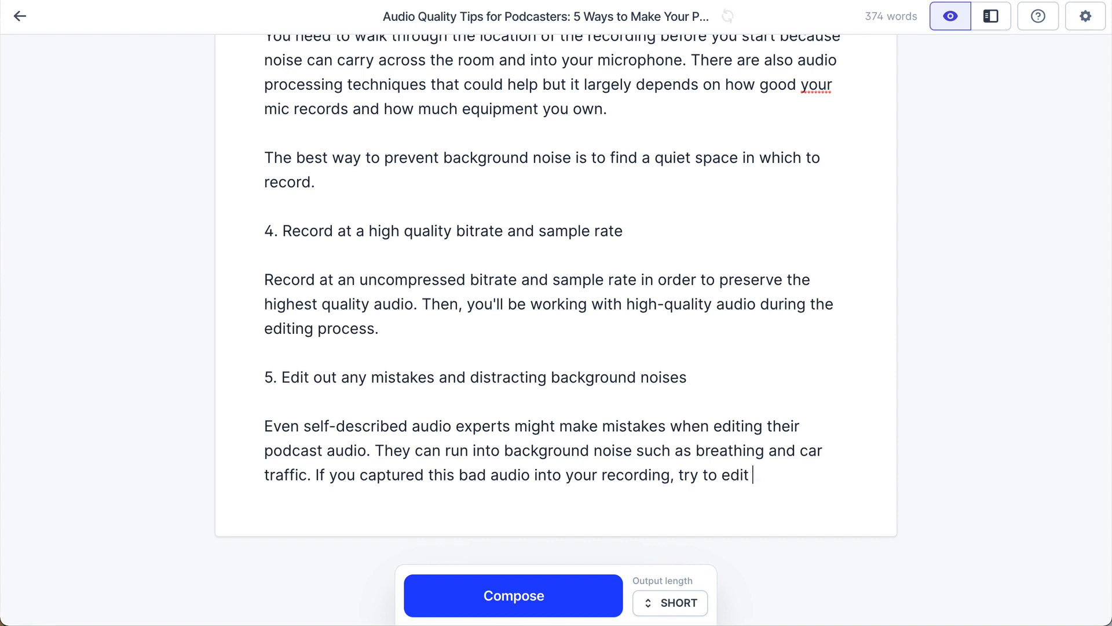
text( it out)
- Compose a continuation of tip 5 and delete the generated line "- Record at a high quality bitrate"
click(578, 601)
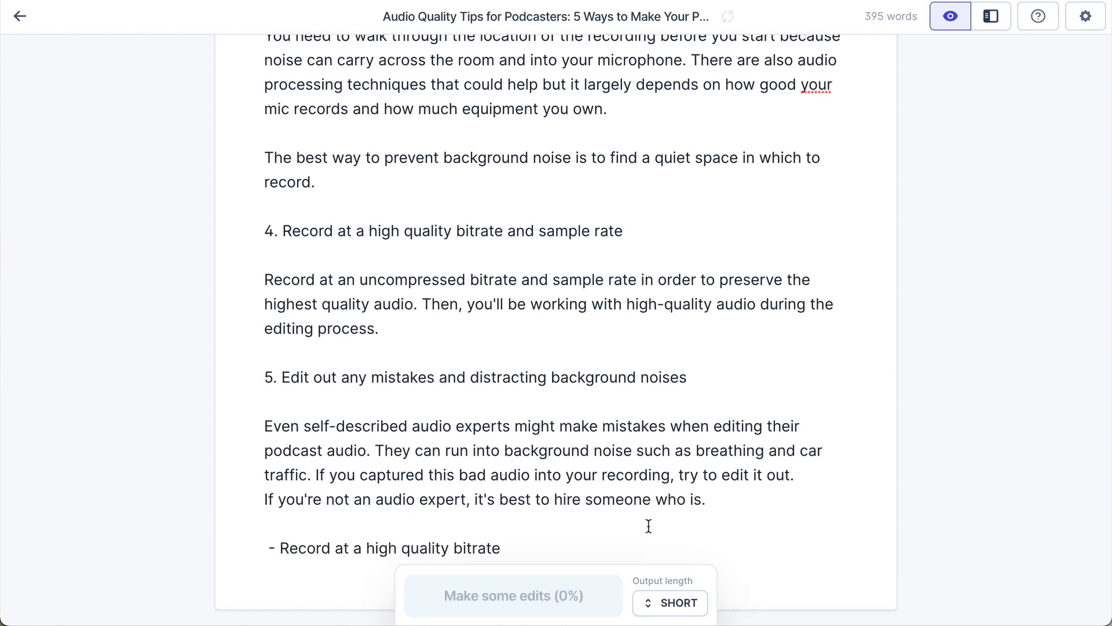
scroll(556, 529, down, 1)
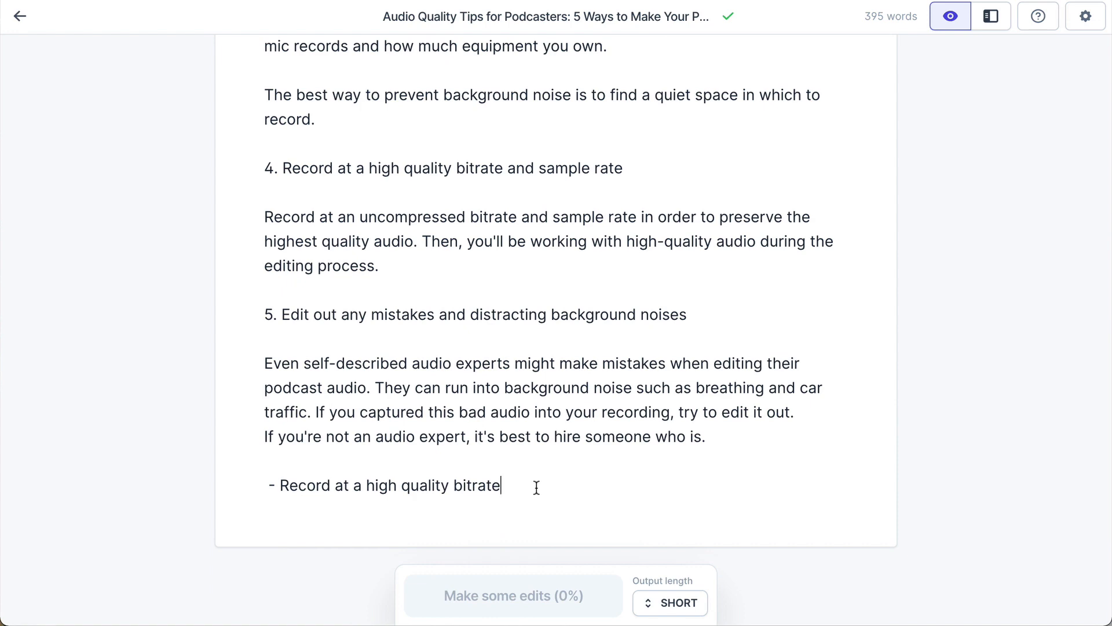
drag(536, 487, 265, 487)
key(BackSpace)
key(BackSpace)
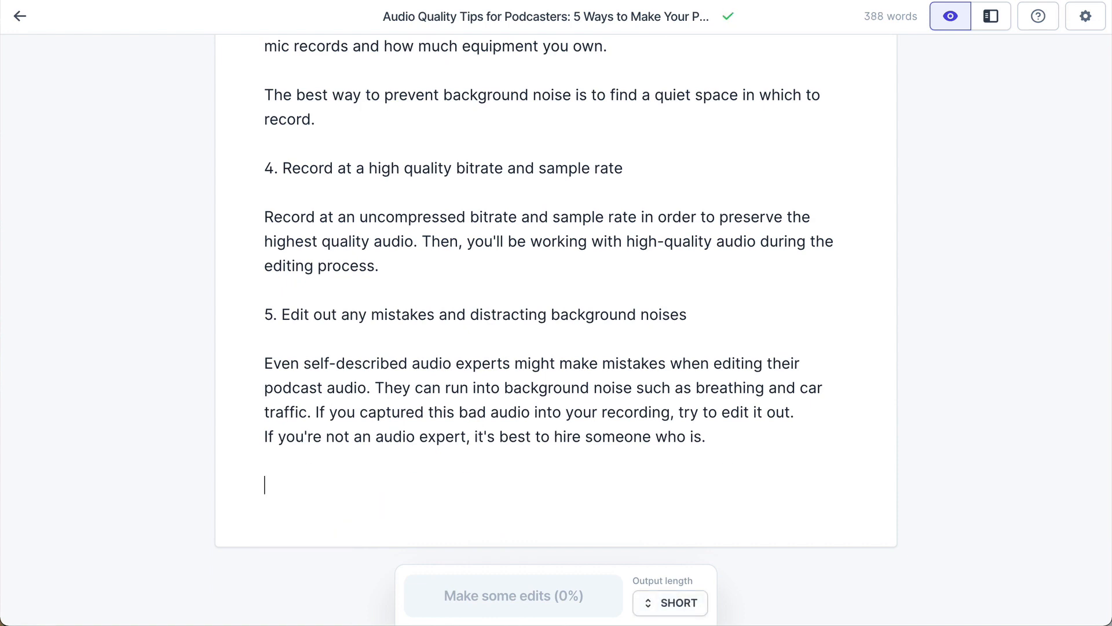
- Review the whole episode text from the introduction down to the end of tip 5
scroll(688, 337, up, 6)
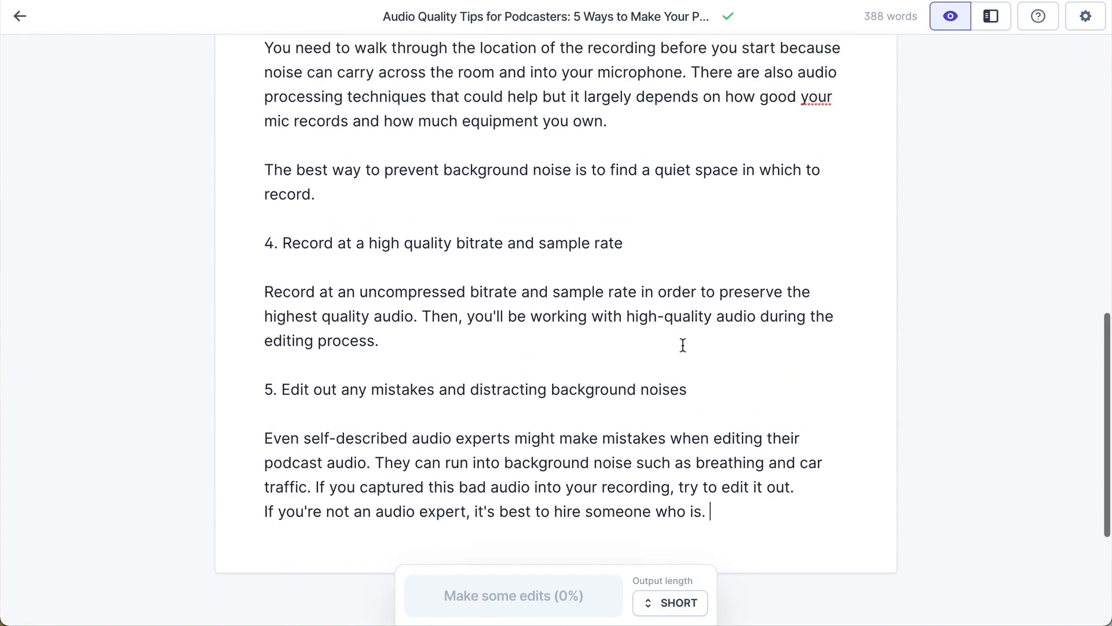
scroll(682, 350, up, 5)
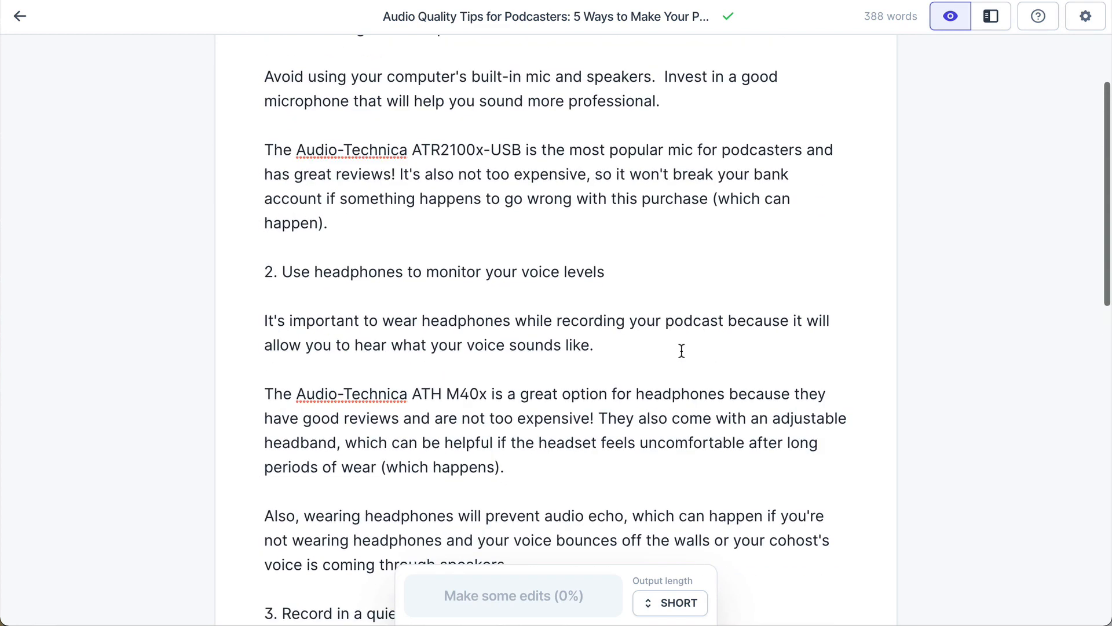
scroll(524, 163, up, 4)
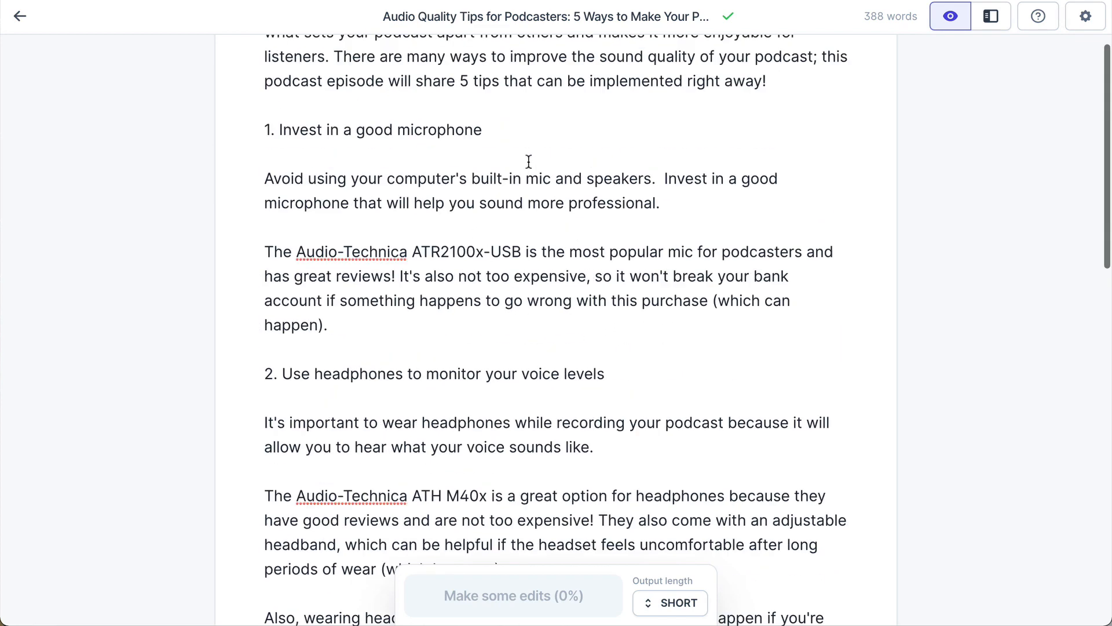
scroll(572, 313, down, 3)
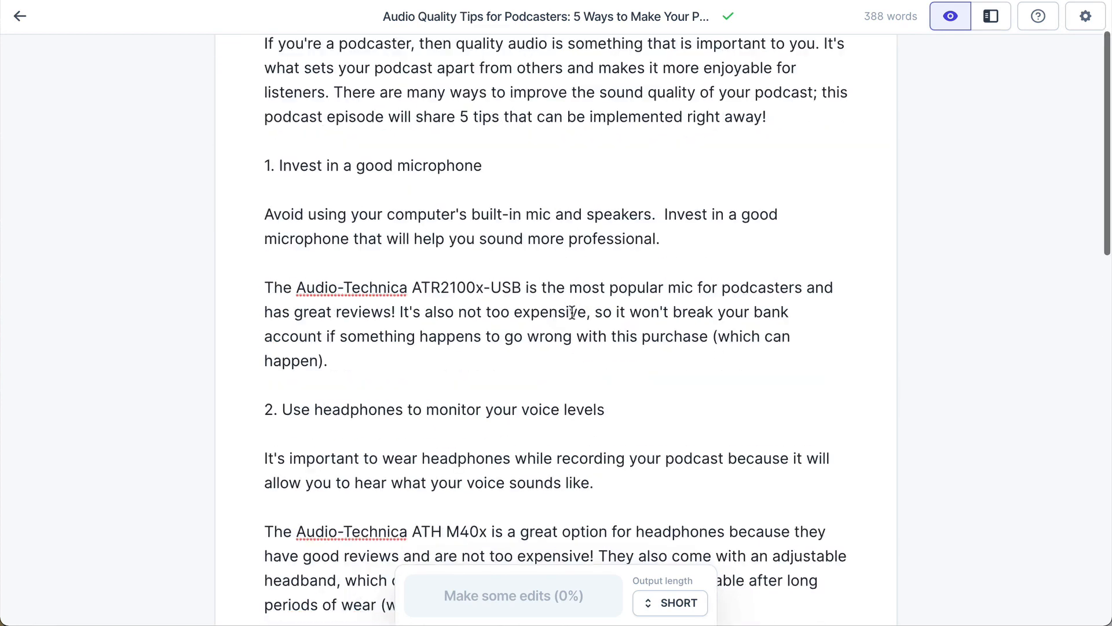
scroll(571, 314, down, 15)
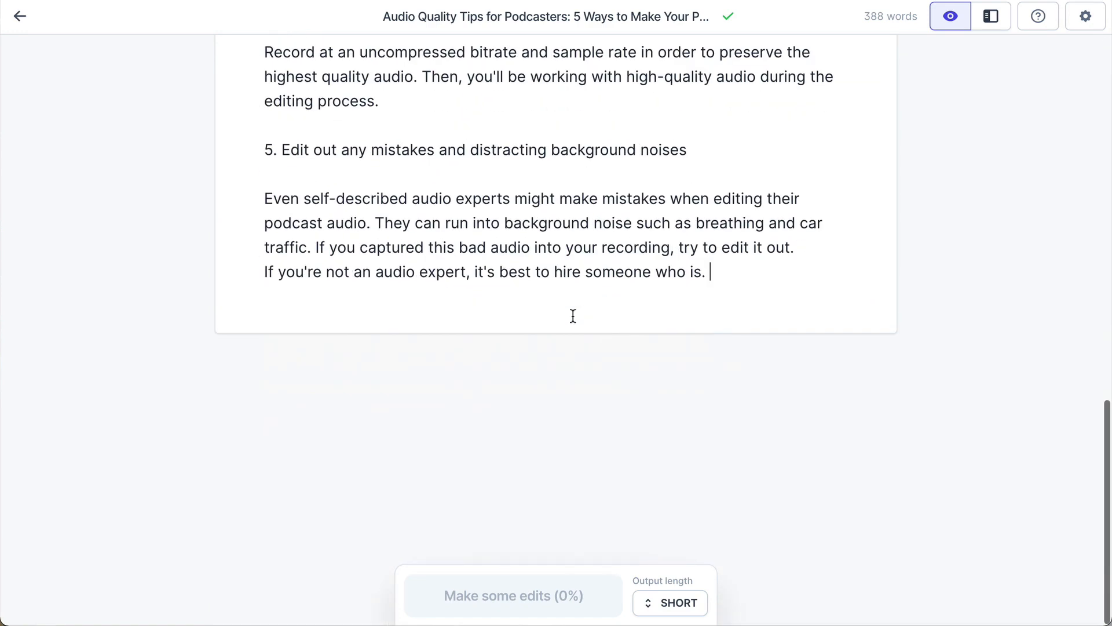
- Reread the document from the introduction, focusing on the tip 1 heading and microphone paragraphs, down to the final line of tip 5
scroll(495, 211, up, 9)
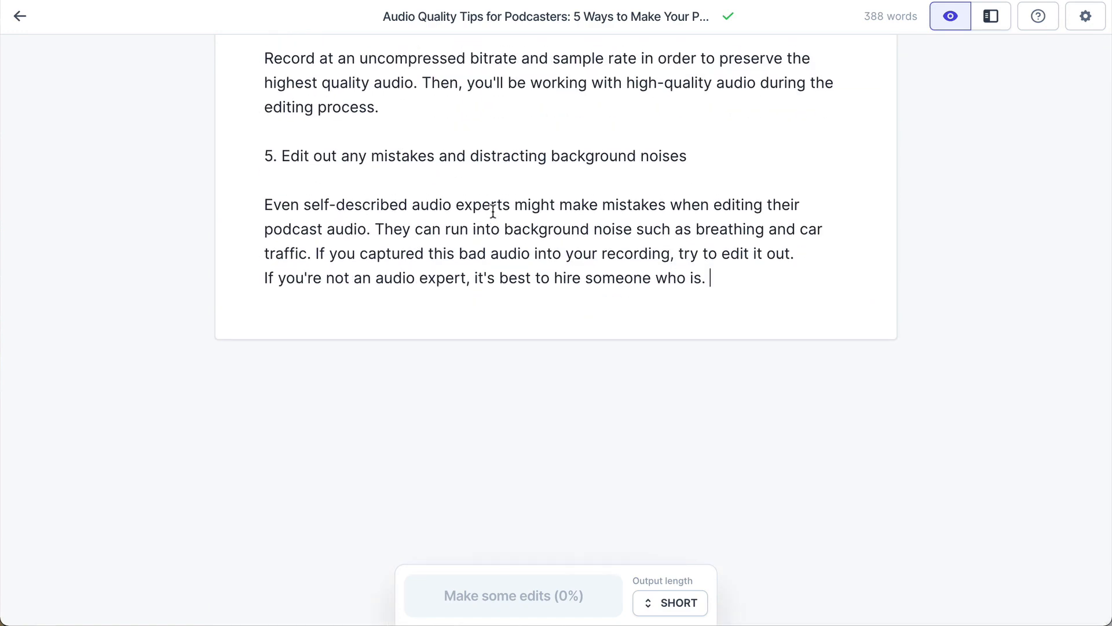
scroll(489, 219, up, 10)
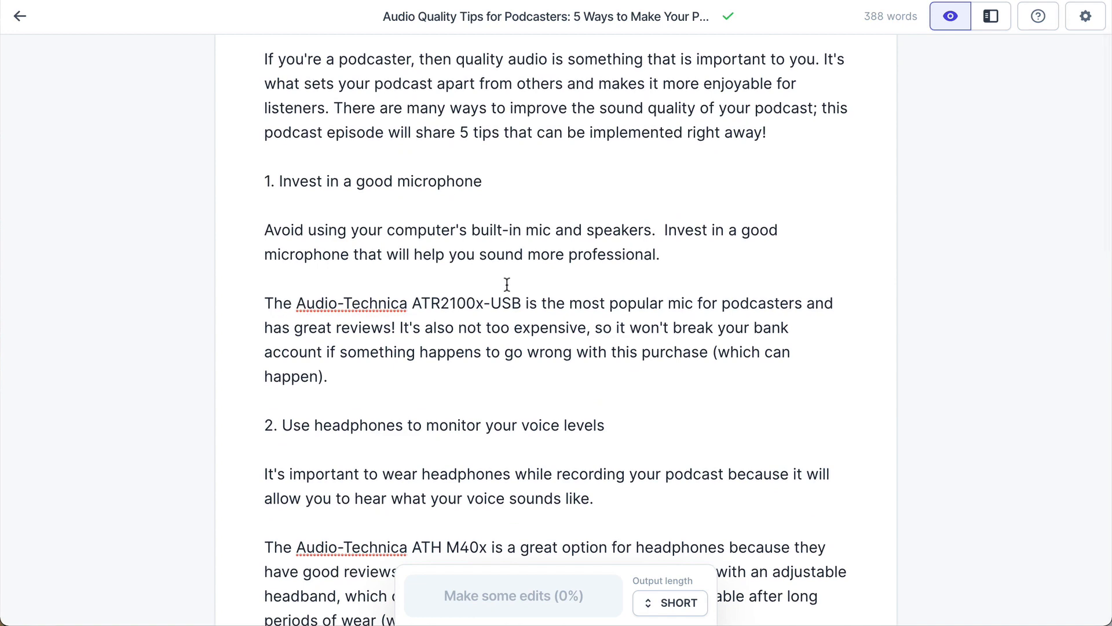
scroll(517, 305, up, 1)
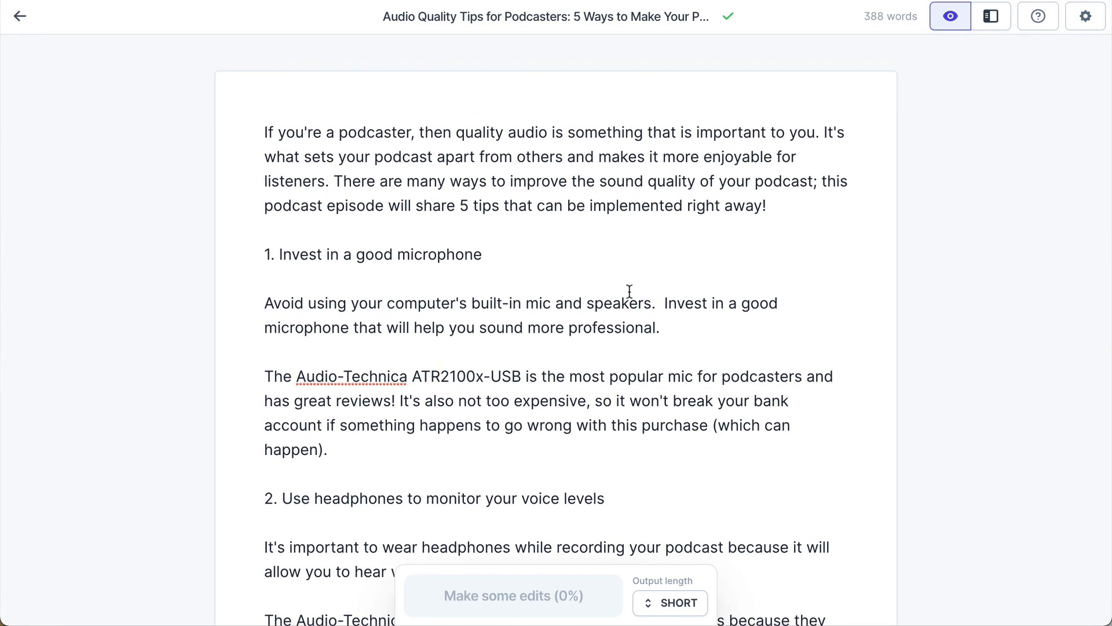
drag(269, 253, 517, 259)
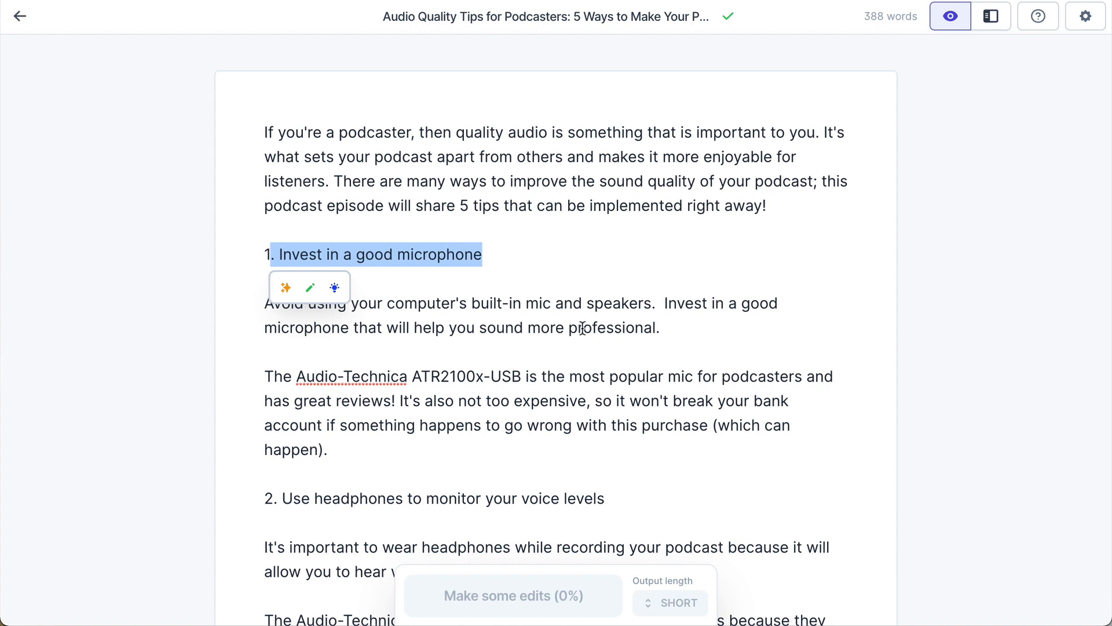
click(620, 303)
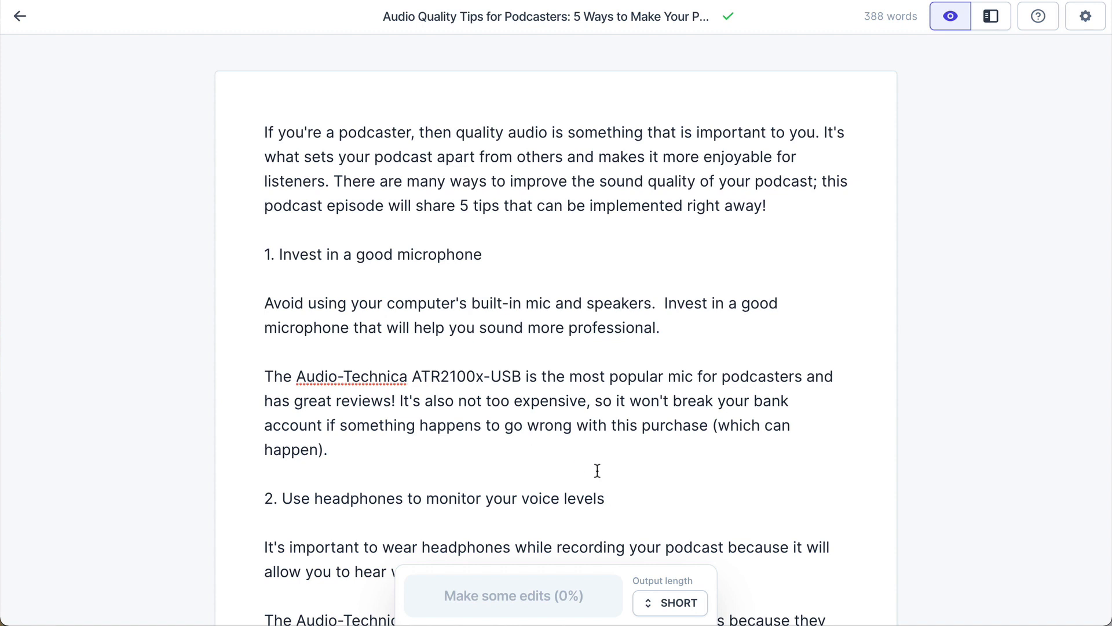
drag(387, 306, 493, 452)
click(524, 451)
scroll(524, 394, down, 4)
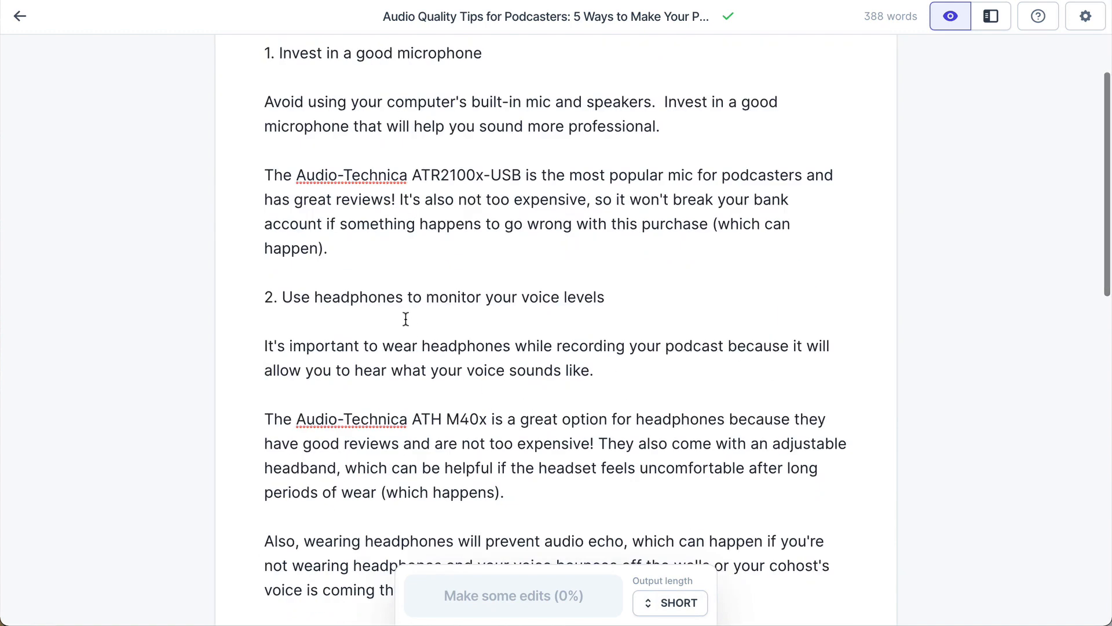
scroll(518, 417, down, 3)
scroll(518, 420, down, 10)
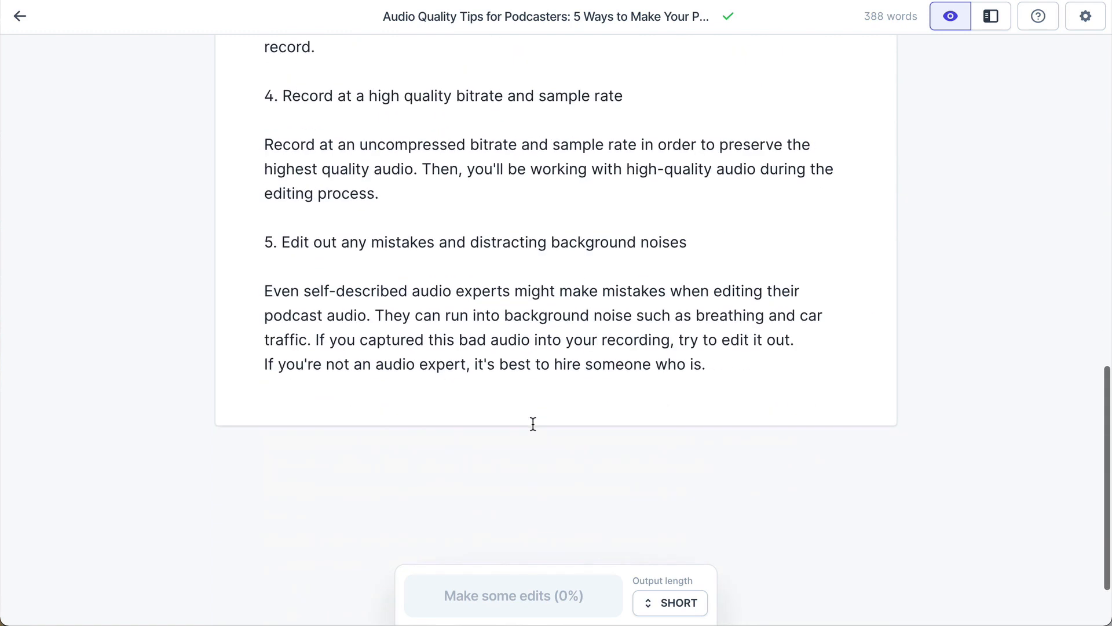
- Delete all five tips from the document, leaving only the introduction paragraph
click(716, 366)
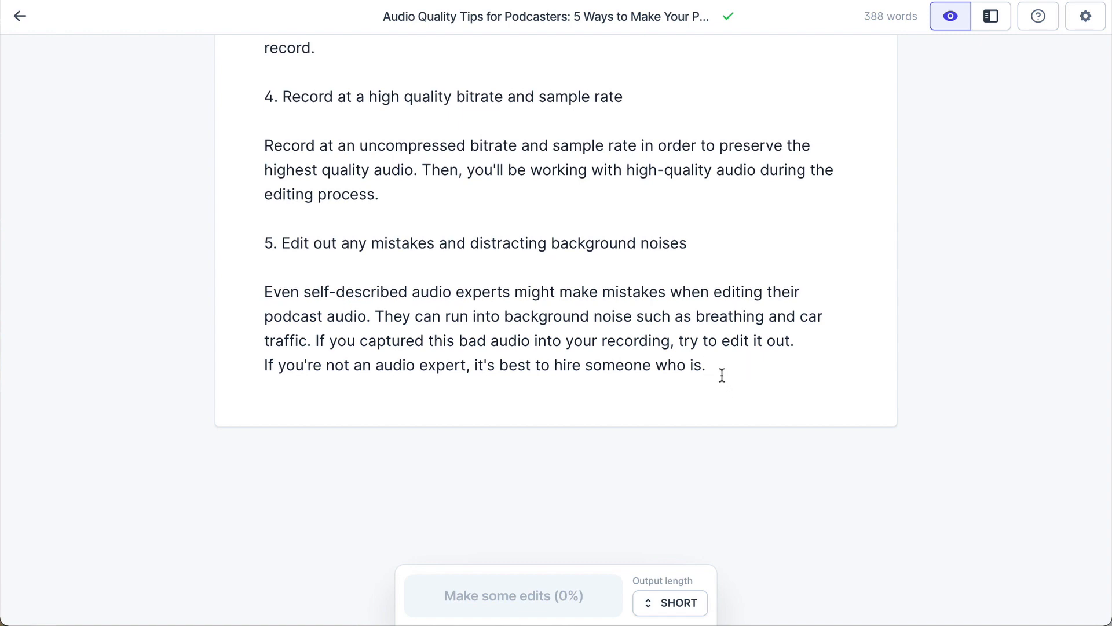
drag(722, 375, 264, 251)
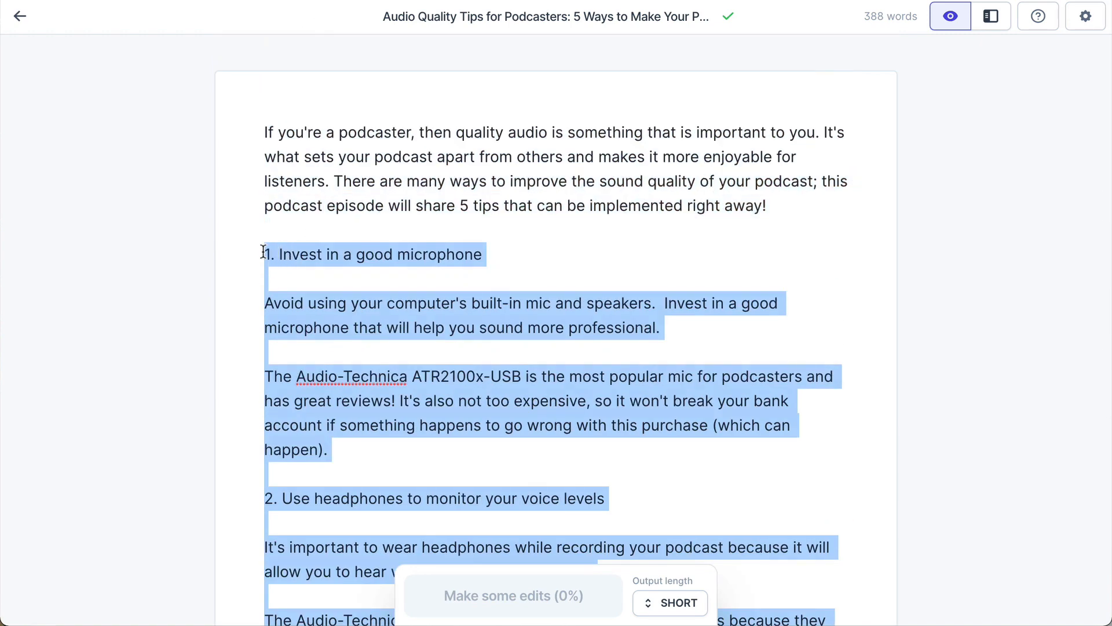
key(BackSpace)
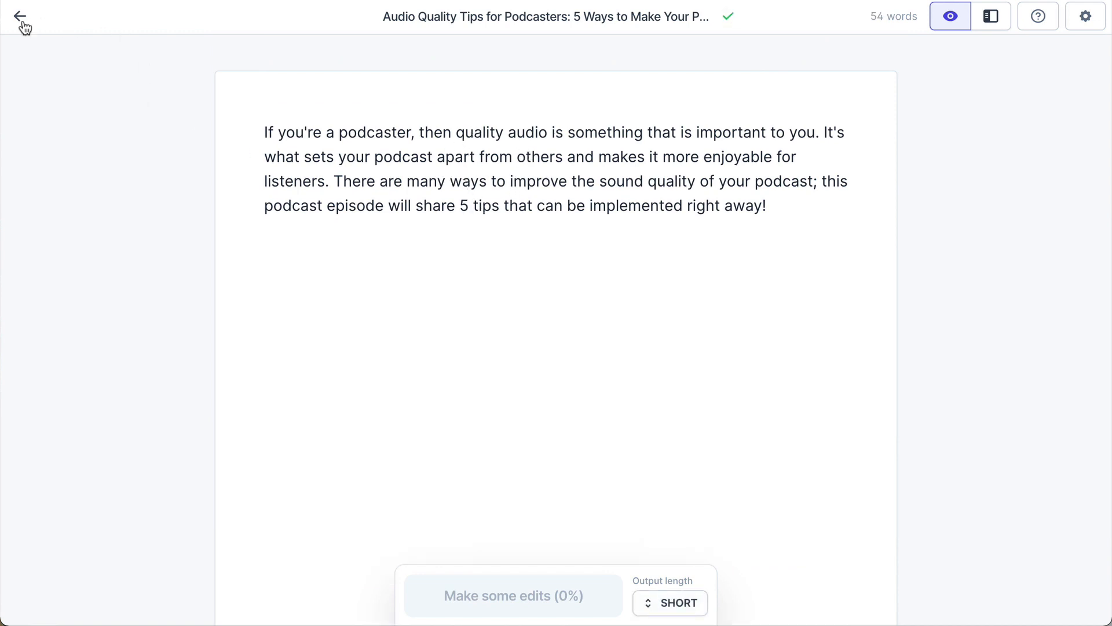
- Open the PAS Framework template beside the document and replace its product description with a copy of the introduction paragraph
click(990, 23)
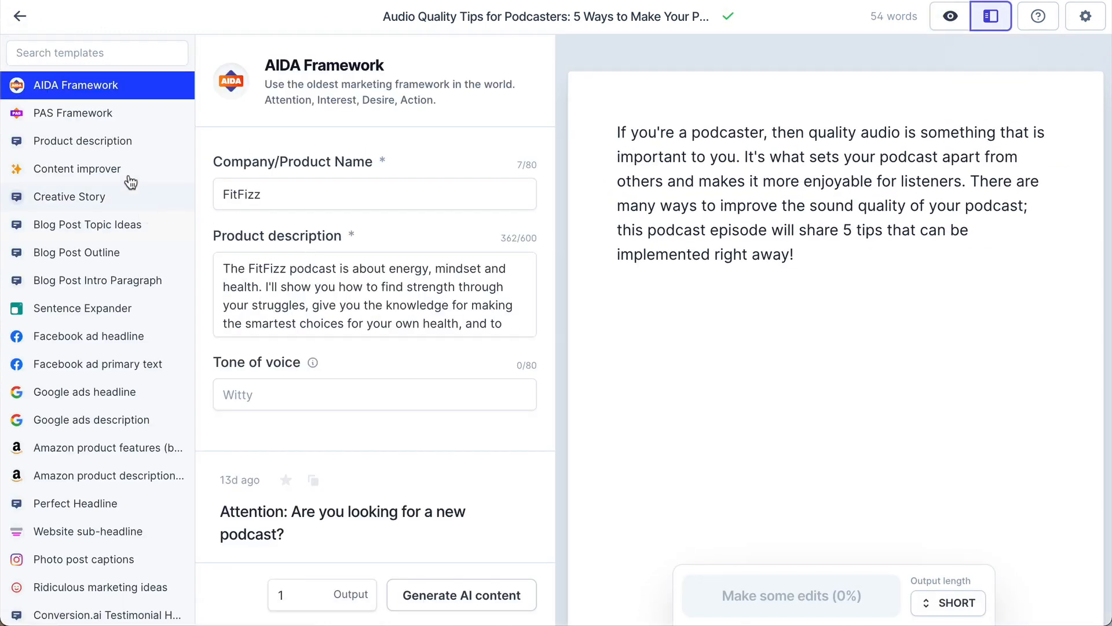
click(101, 113)
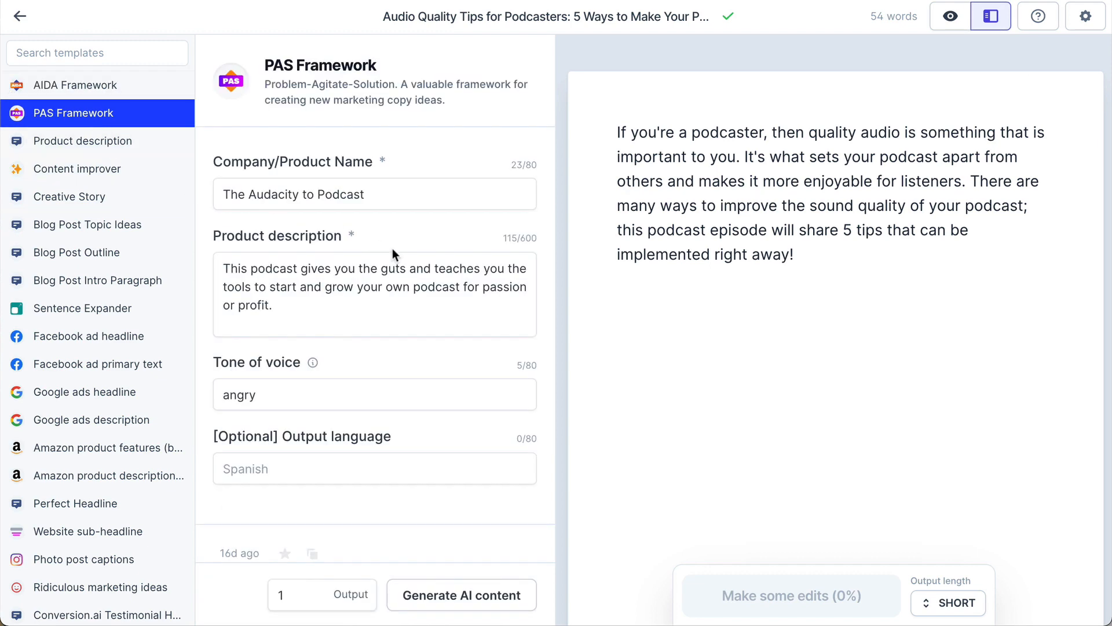
triple_click(782, 161)
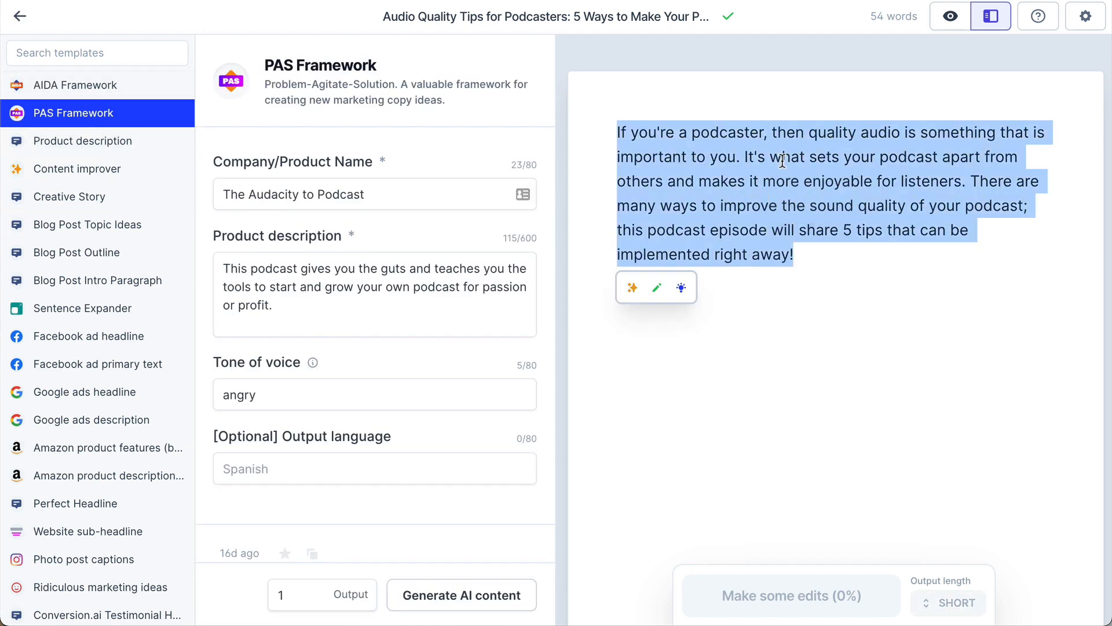
key(ctrl+c)
click(424, 274)
key(ctrl+a)
key(ctrl+v)
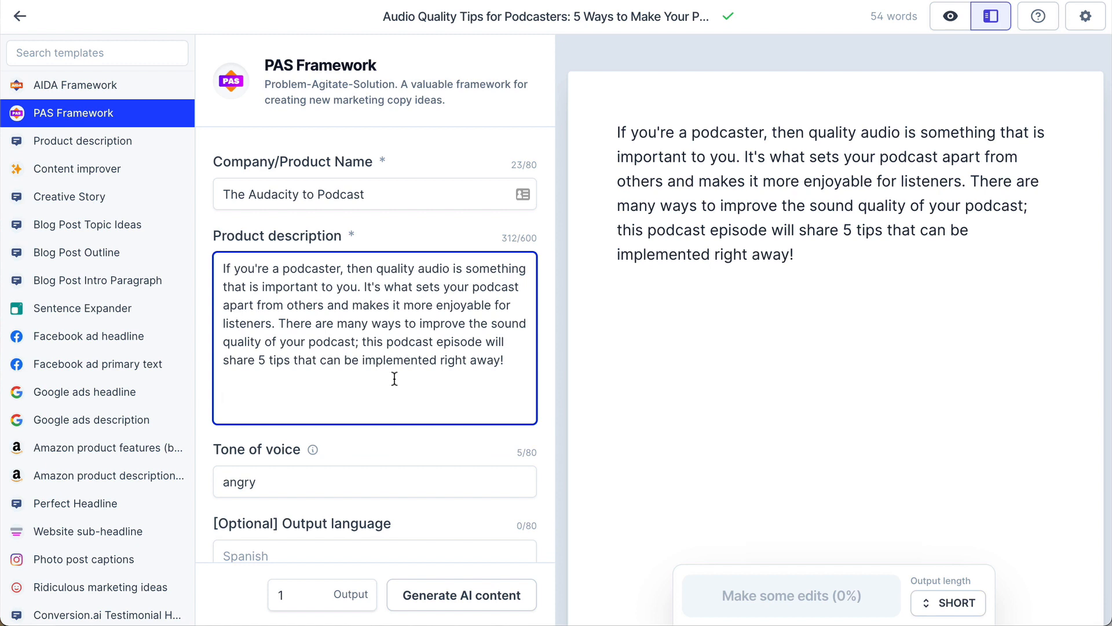
key(BackSpace)
key(BackSpace)
- Clear the "angry" tone of voice and generate PAS Framework content for The Audacity to Podcast
click(389, 194)
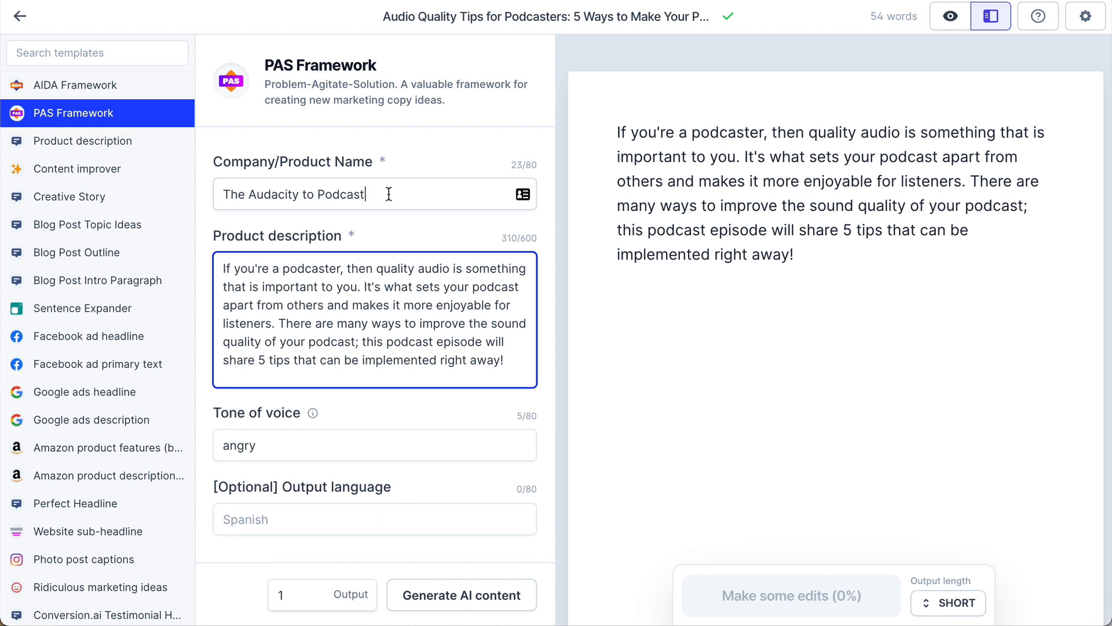
key(ctrl+a)
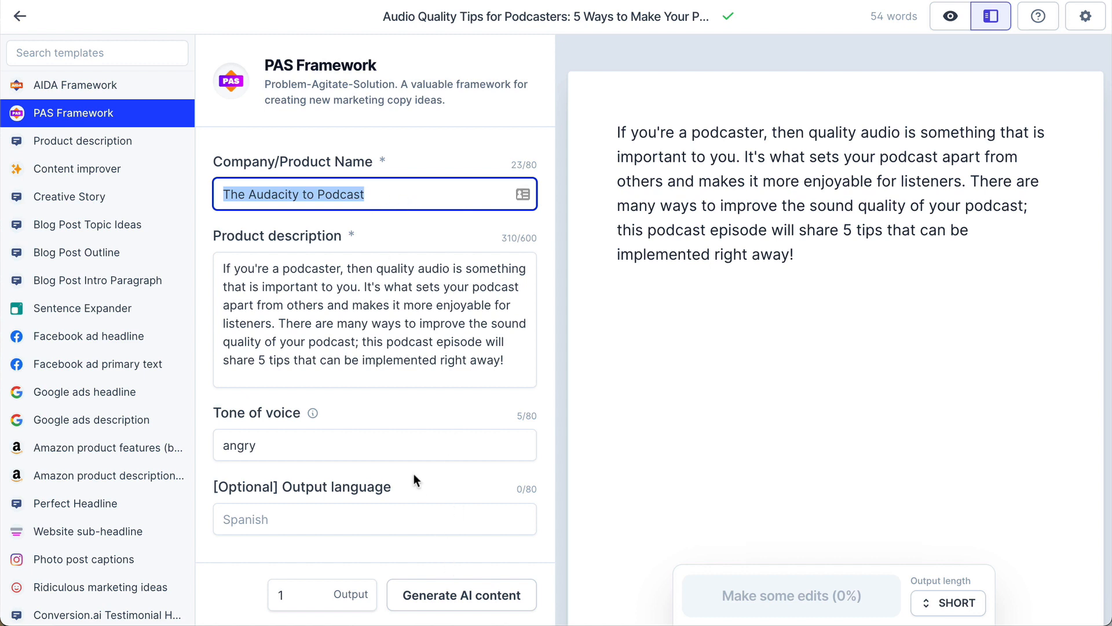
click(393, 442)
key(BackSpace)
key(BackSpace)
key(BackSpace)
key(BackSpace)
key(BackSpace)
click(449, 595)
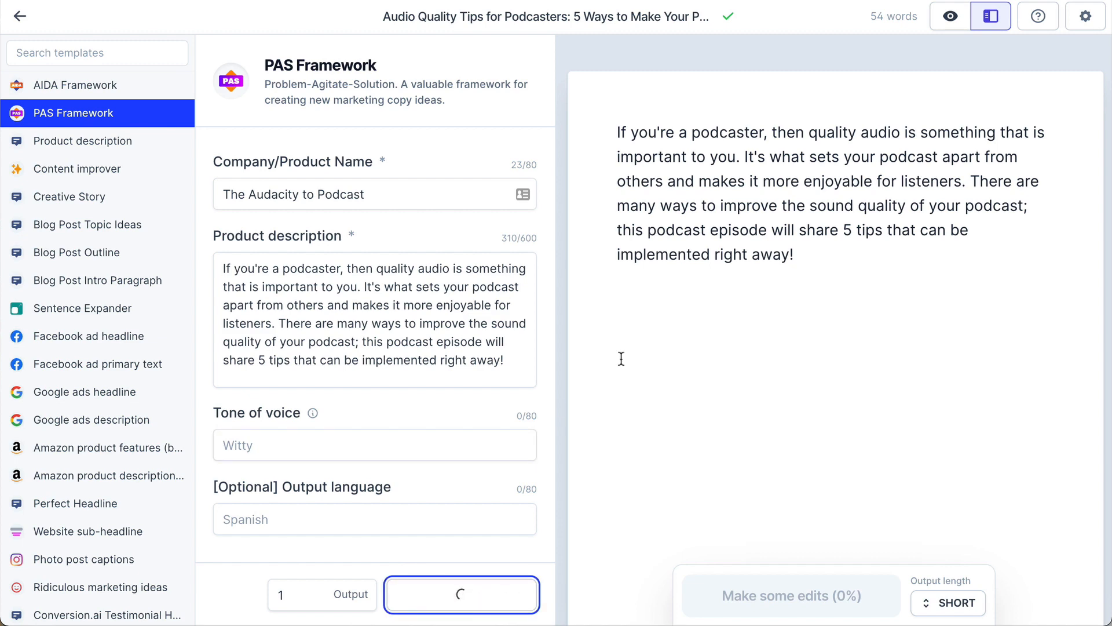
- Copy the newly generated Problem-Agitate-Solution text and paste it below the introduction in the document
scroll(446, 365, down, 5)
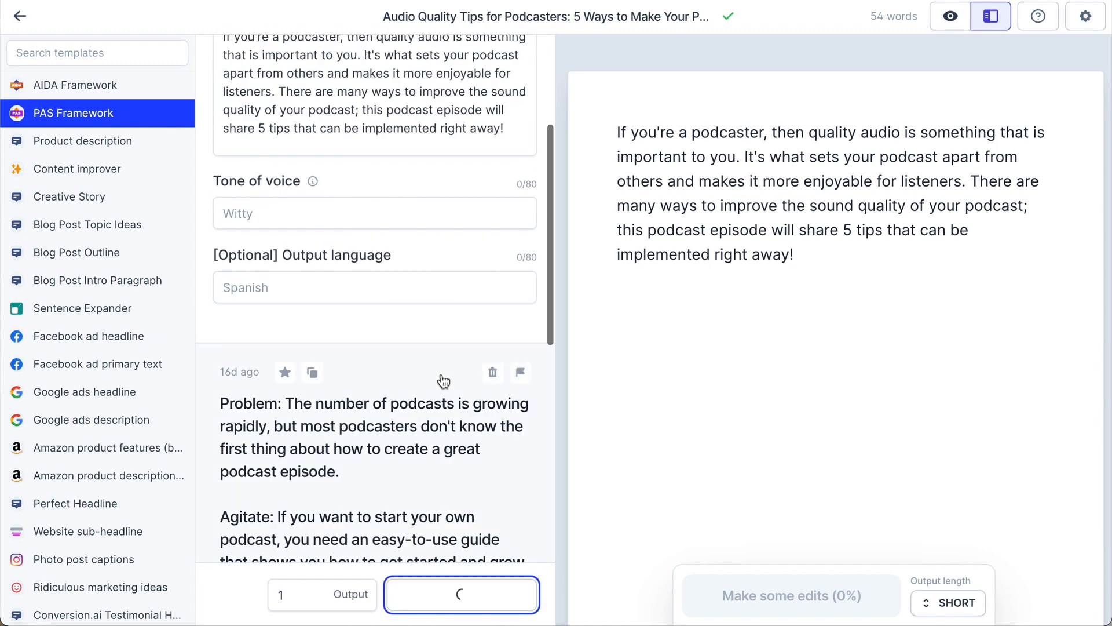
scroll(444, 380, down, 2)
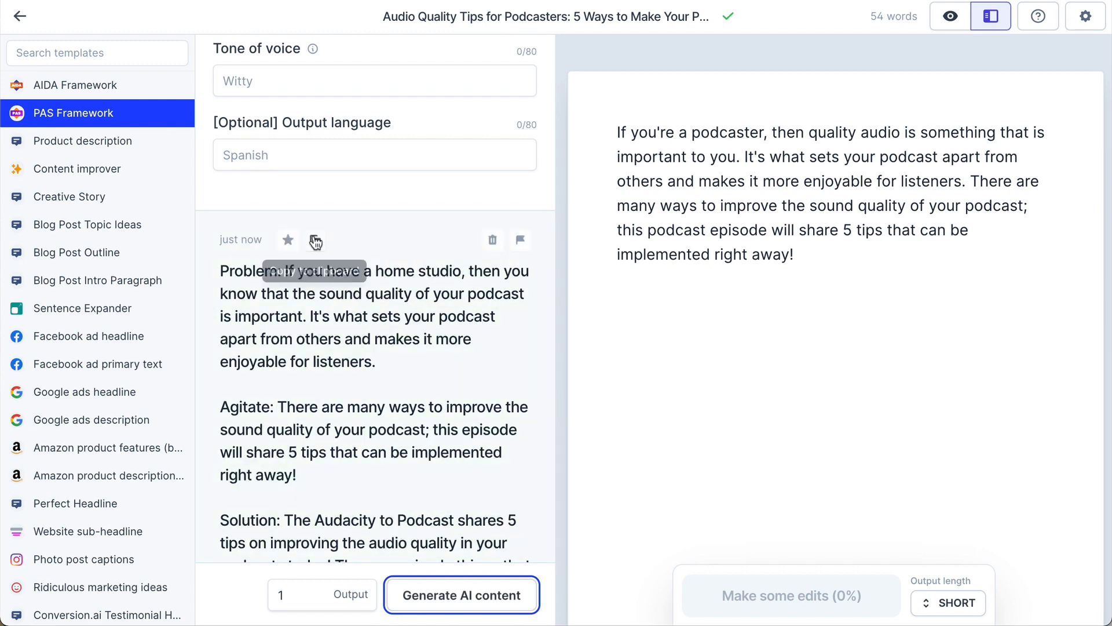
click(315, 240)
click(813, 343)
key(ctrl+v)
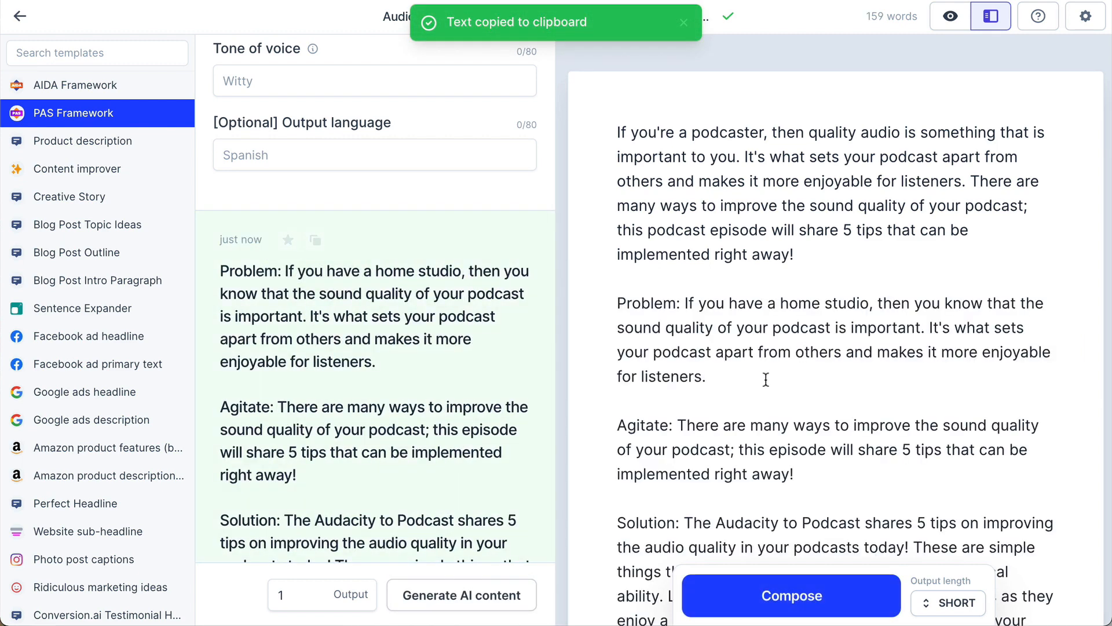
- Remove the "Problem:" and "Agitate:" labels from the start of the pasted paragraphs
scroll(827, 401, down, 1)
drag(682, 277, 576, 282)
key(BackSpace)
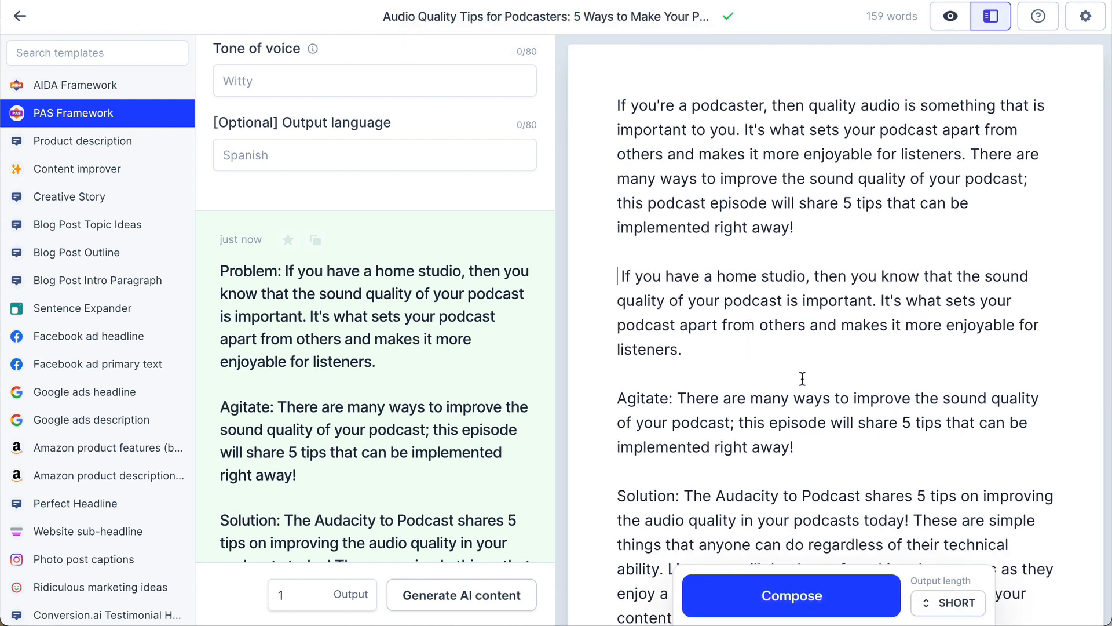
key(BackSpace)
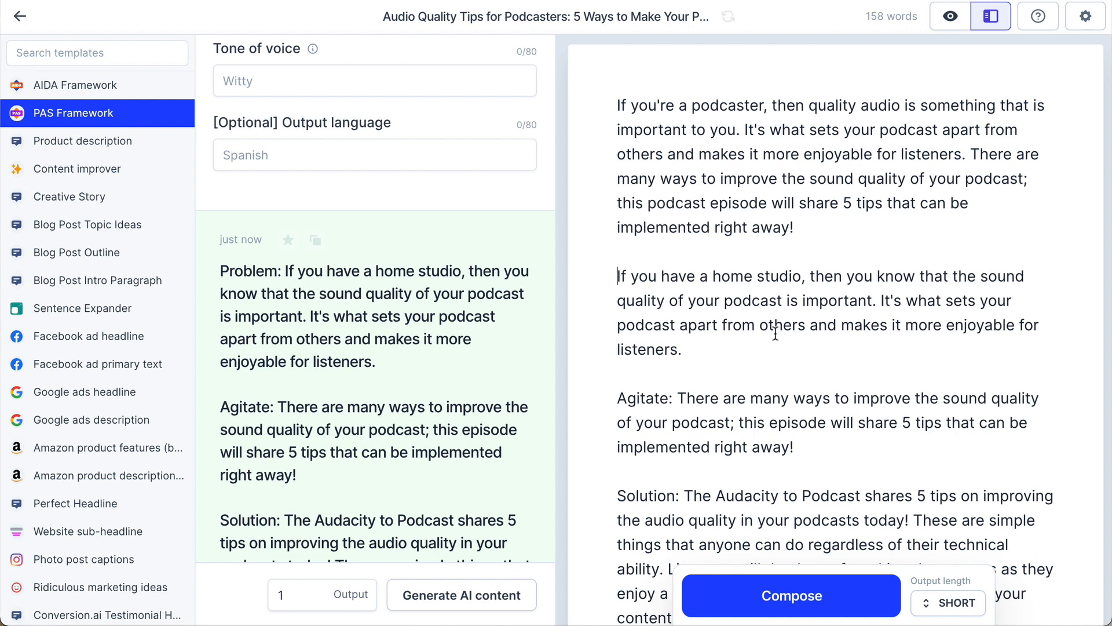
scroll(790, 352, down, 3)
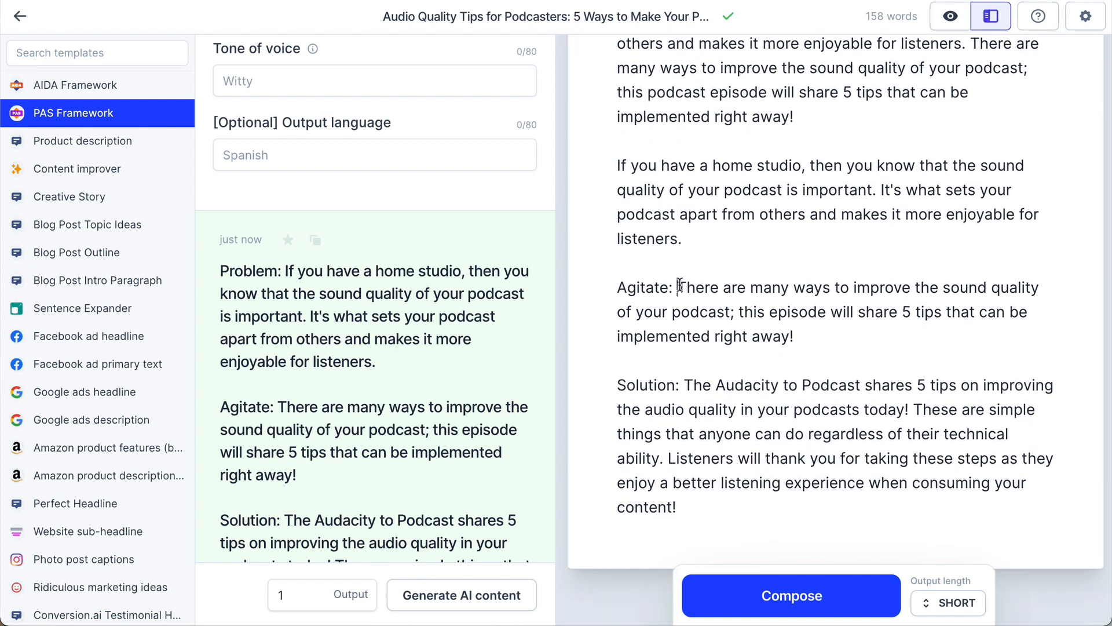
drag(679, 286, 617, 287)
key(BackSpace)
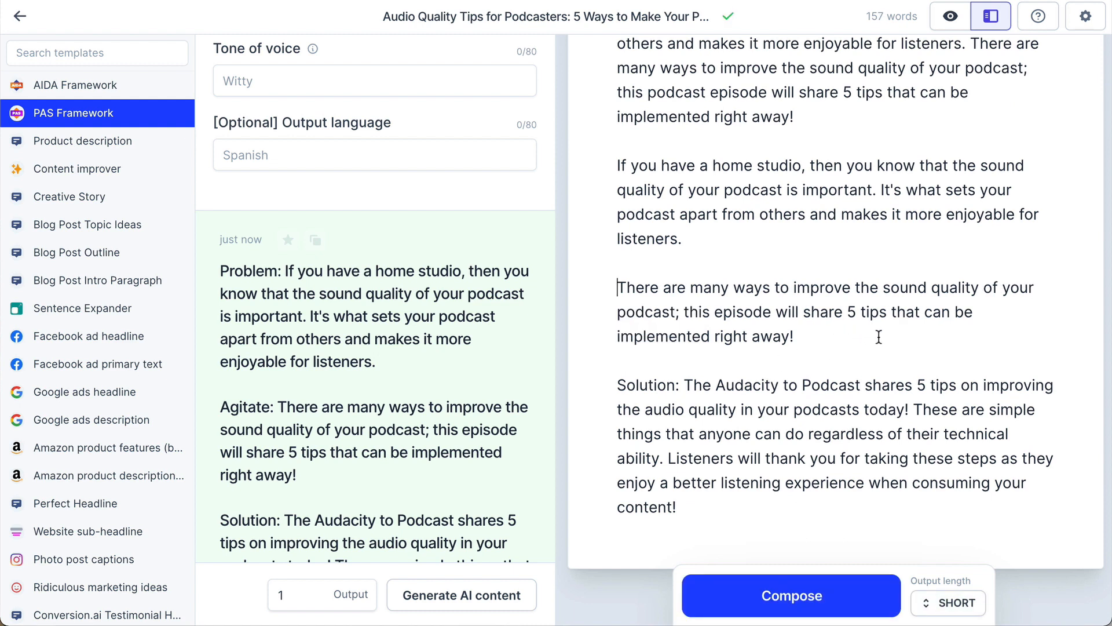
- Replace "Solution: The Audacity to Podcast shares" with "I share" at the start of the last paragraph
drag(686, 386, 786, 382)
key(BackSpace)
key(BackSpace)
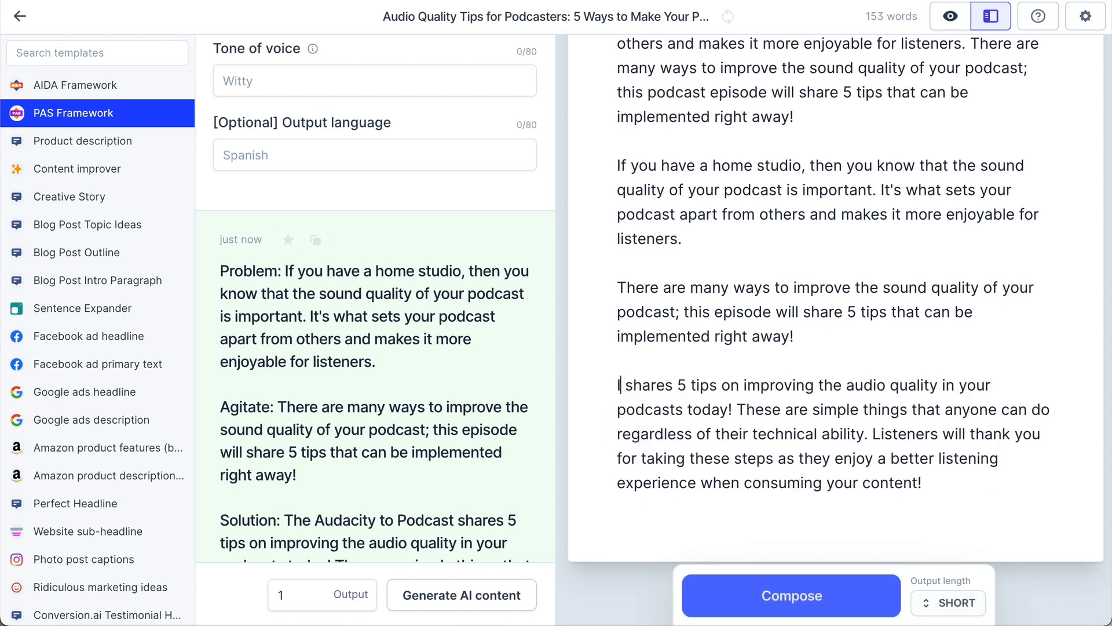
text(I)
key(BackSpace)
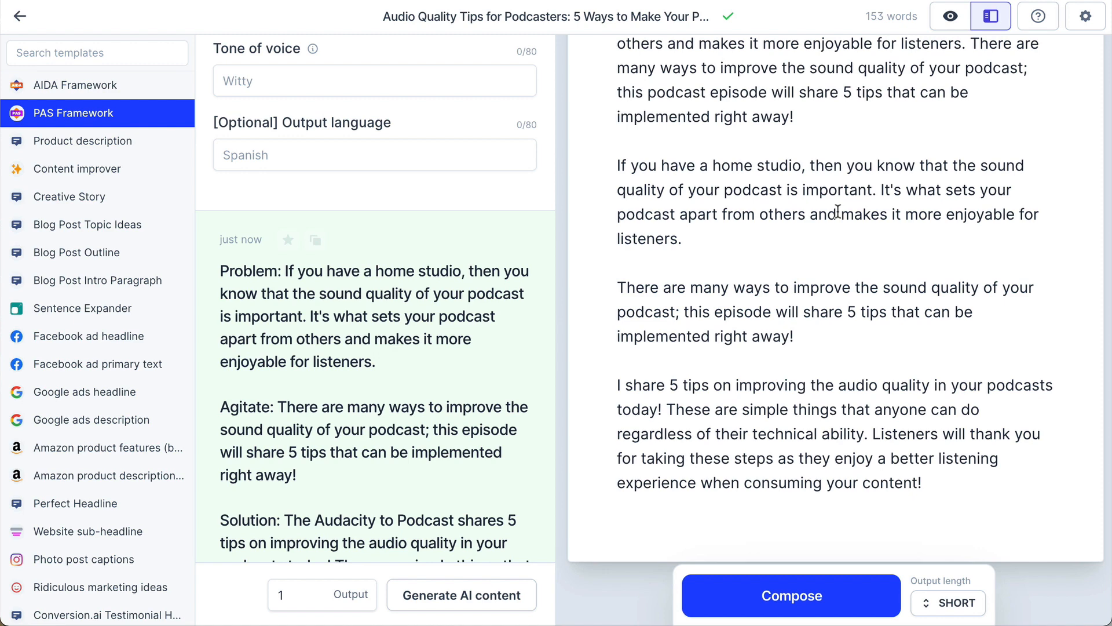
- Delete the original introduction paragraph beginning "If you're a podcaster" and return the document to the full-width writing view
scroll(837, 212, up, 3)
triple_click(753, 162)
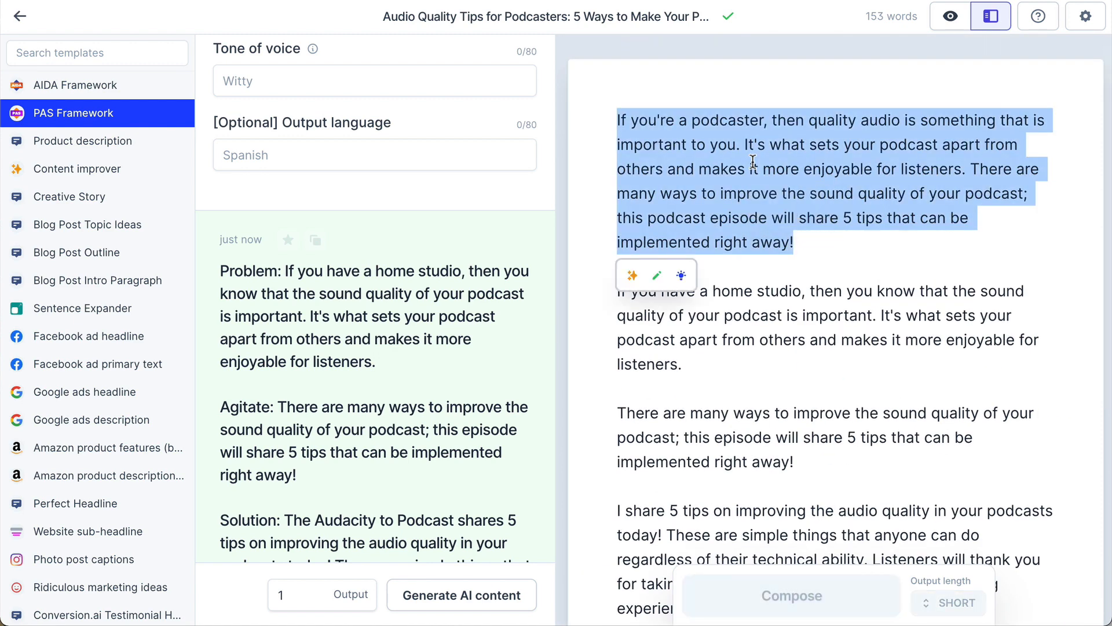
key(BackSpace)
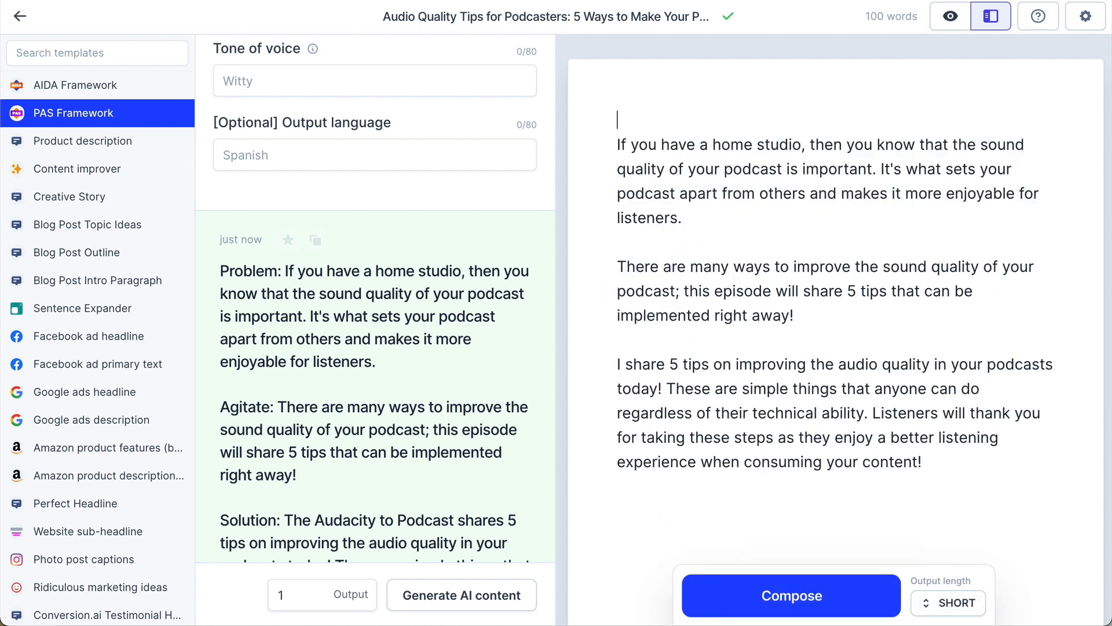
scroll(719, 175, up, 1)
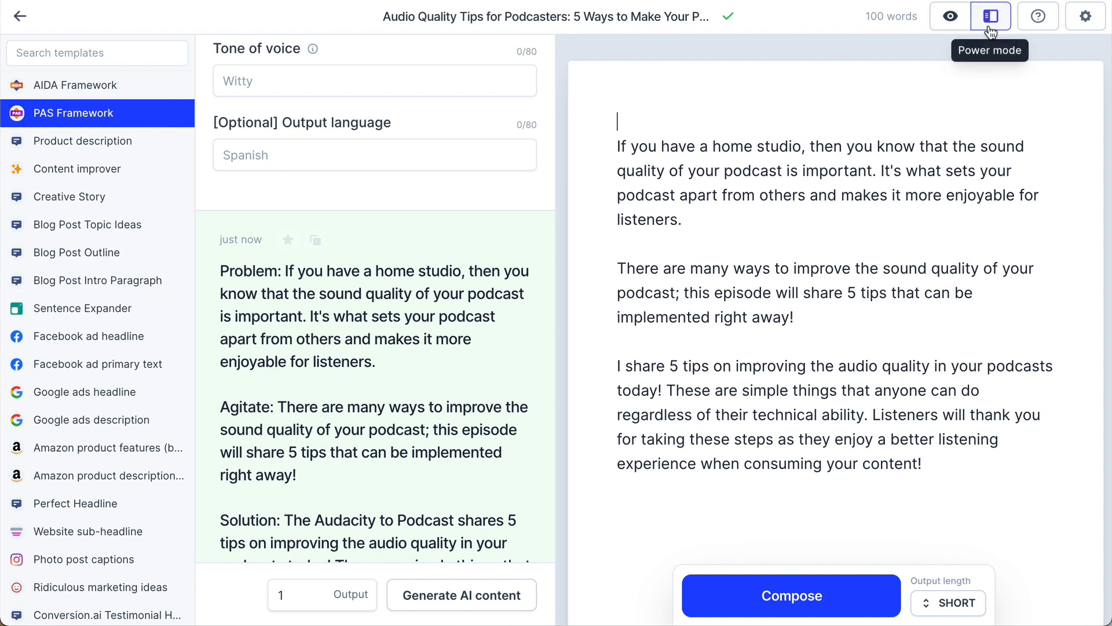
click(950, 16)
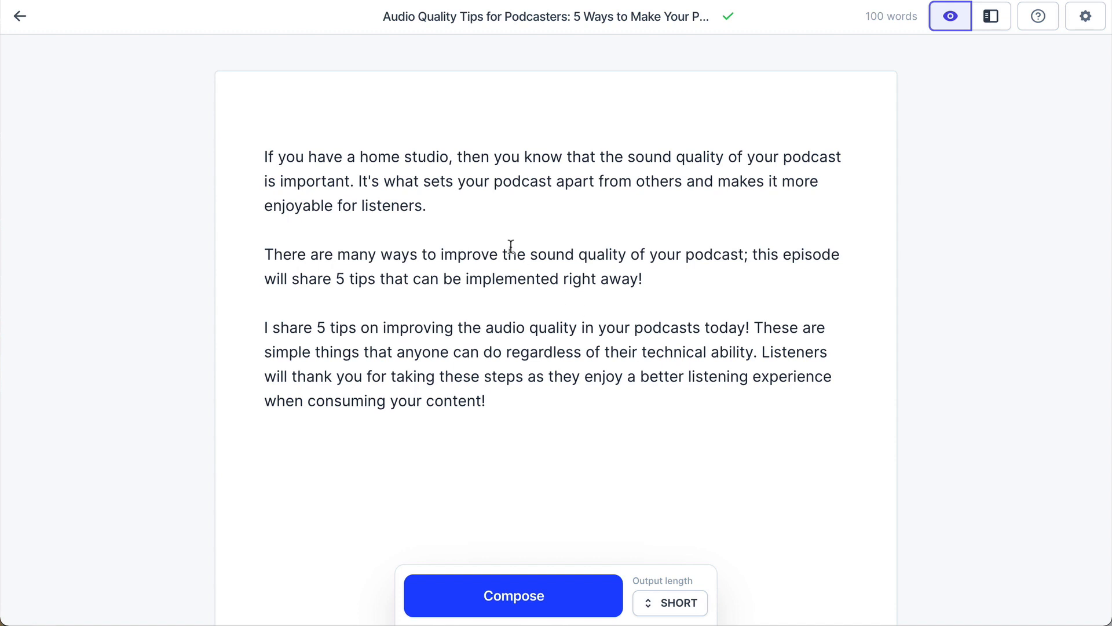
- Leave the document for the dashboard and browse the available AI templates
click(19, 18)
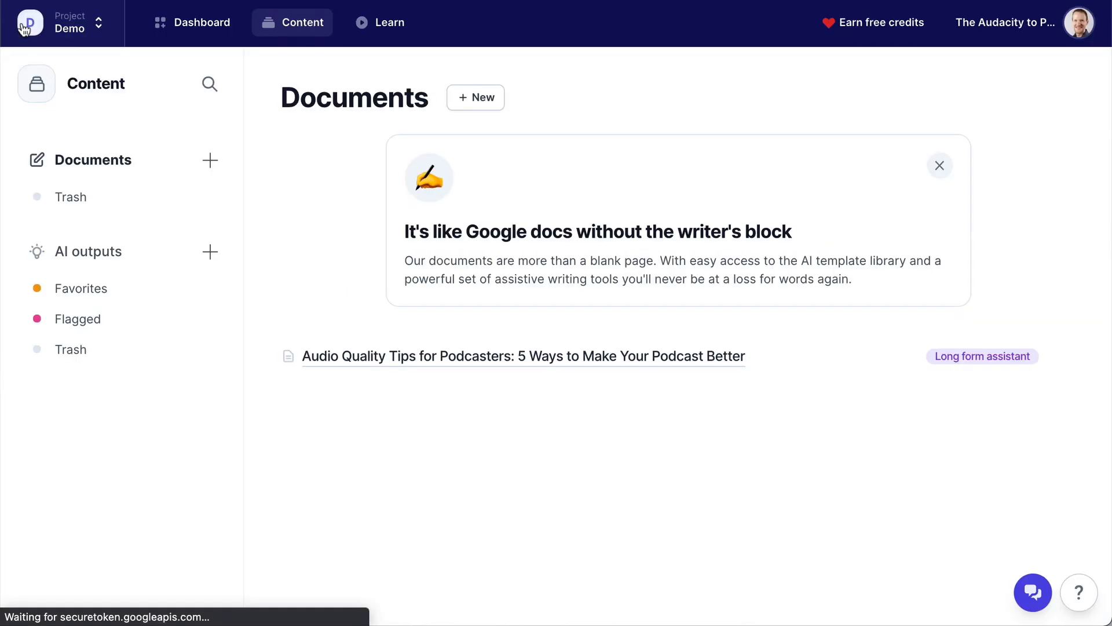
click(189, 25)
scroll(579, 447, down, 4)
scroll(610, 445, down, 4)
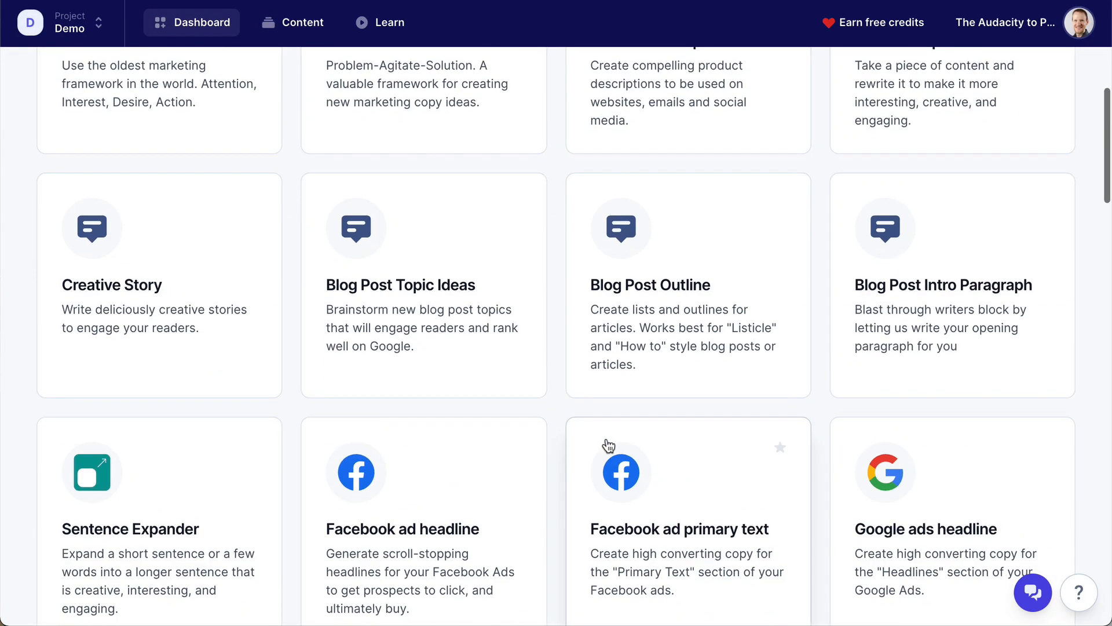
scroll(582, 455, up, 15)
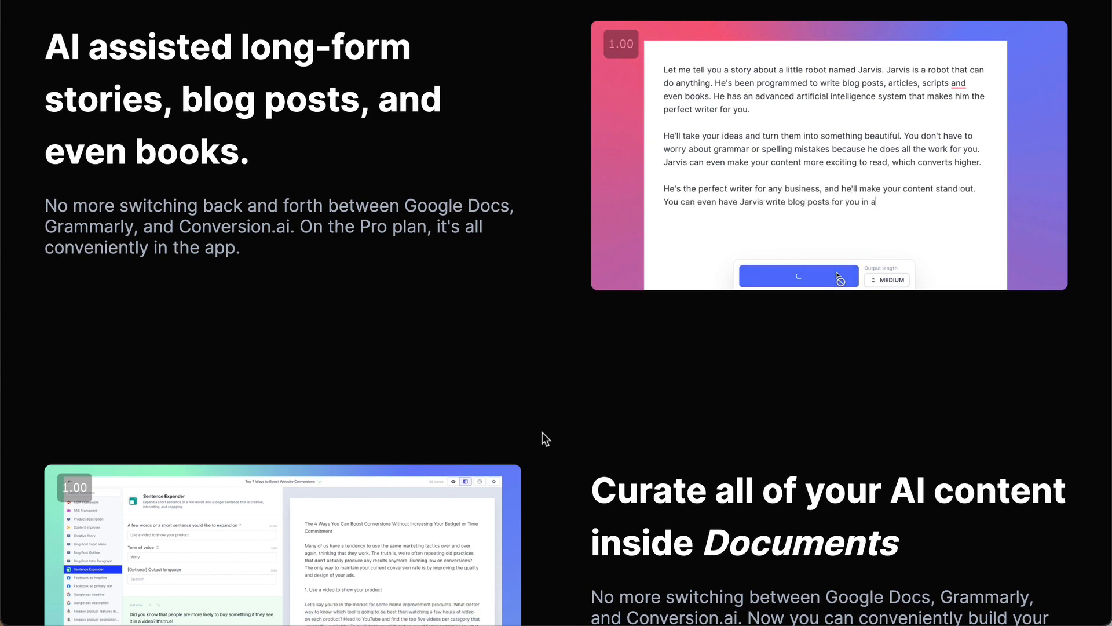
- Look through the sales page down to the Pro Unlimited plan's price and included features
scroll(560, 423, down, 10)
scroll(560, 423, down, 3)
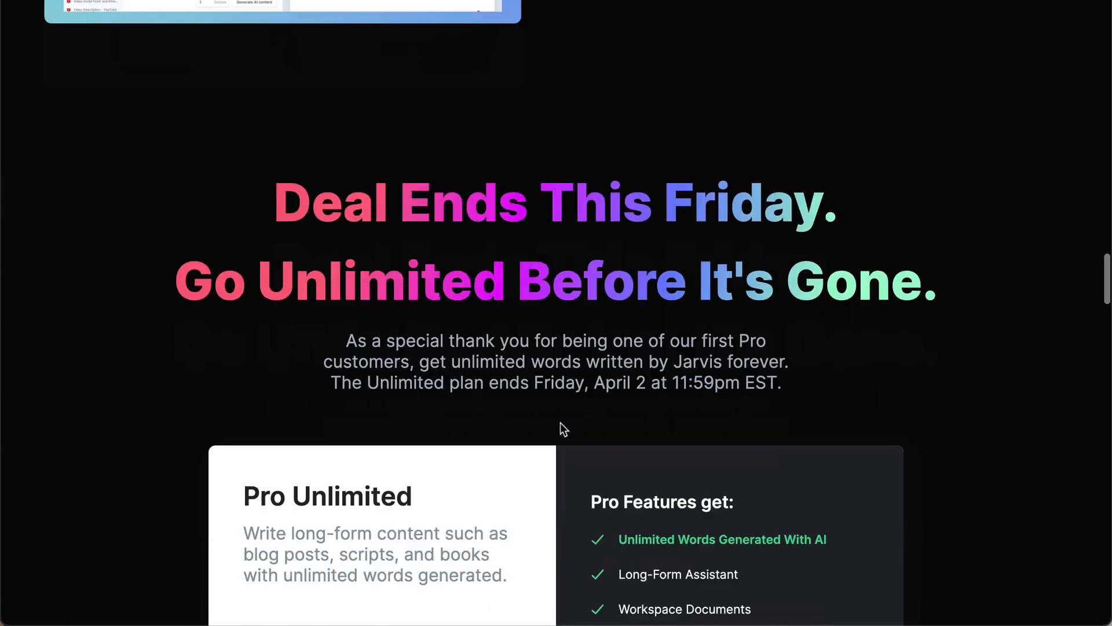
scroll(561, 422, down, 1)
scroll(561, 422, down, 1)
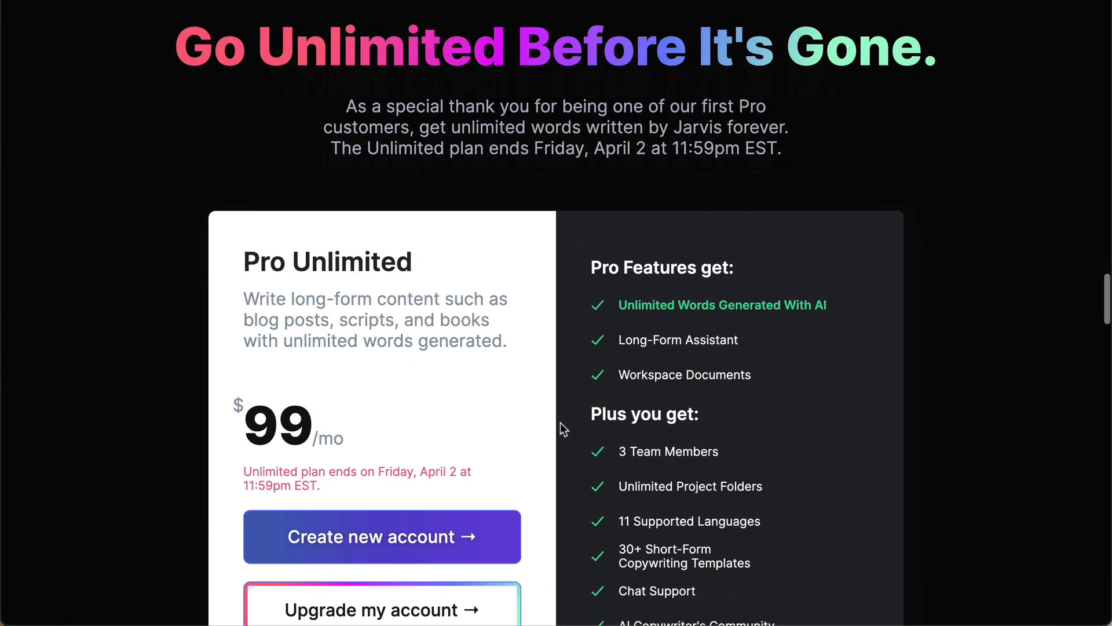
- Finish reviewing the Pro Unlimited offer, return to the beginning of the sales page, and open the Conversion.ai homepage
scroll(560, 422, down, 1)
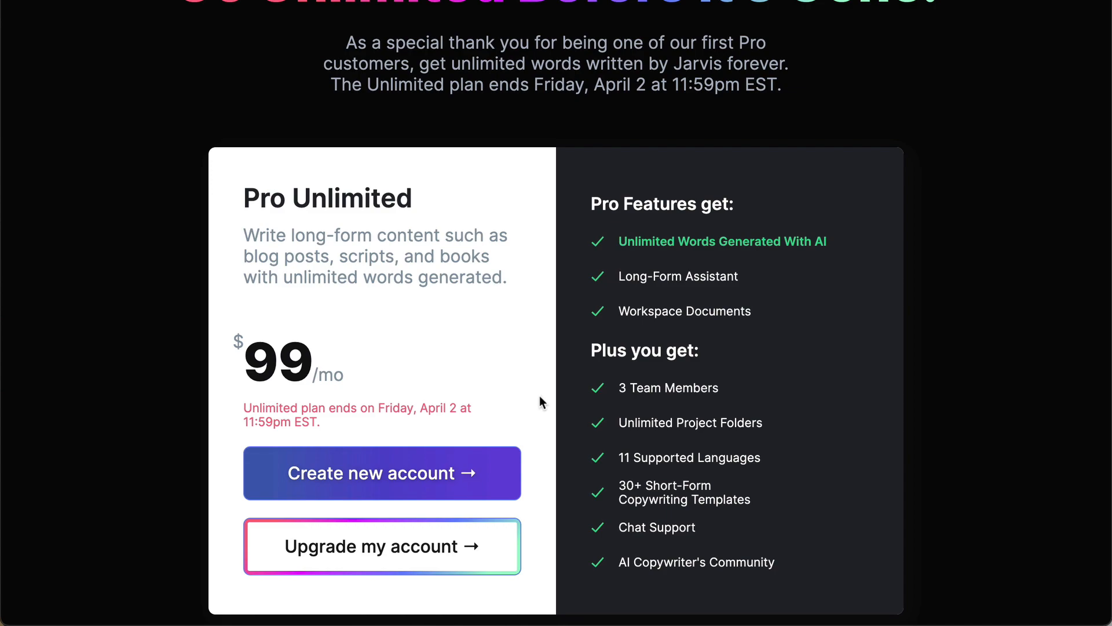
scroll(539, 395, up, 7)
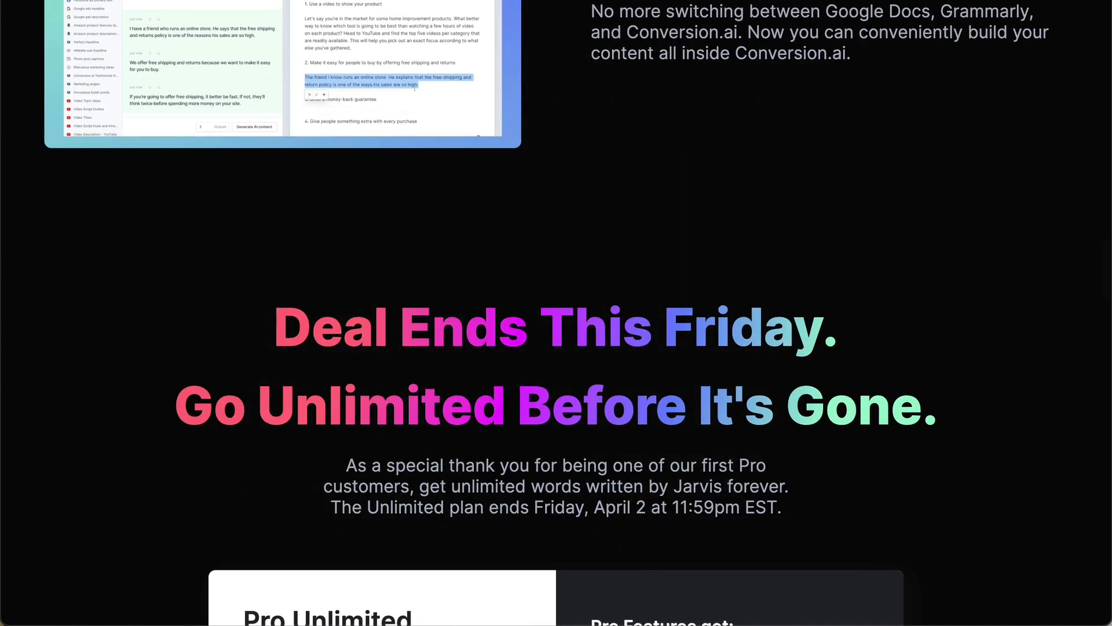
scroll(680, 340, up, 20)
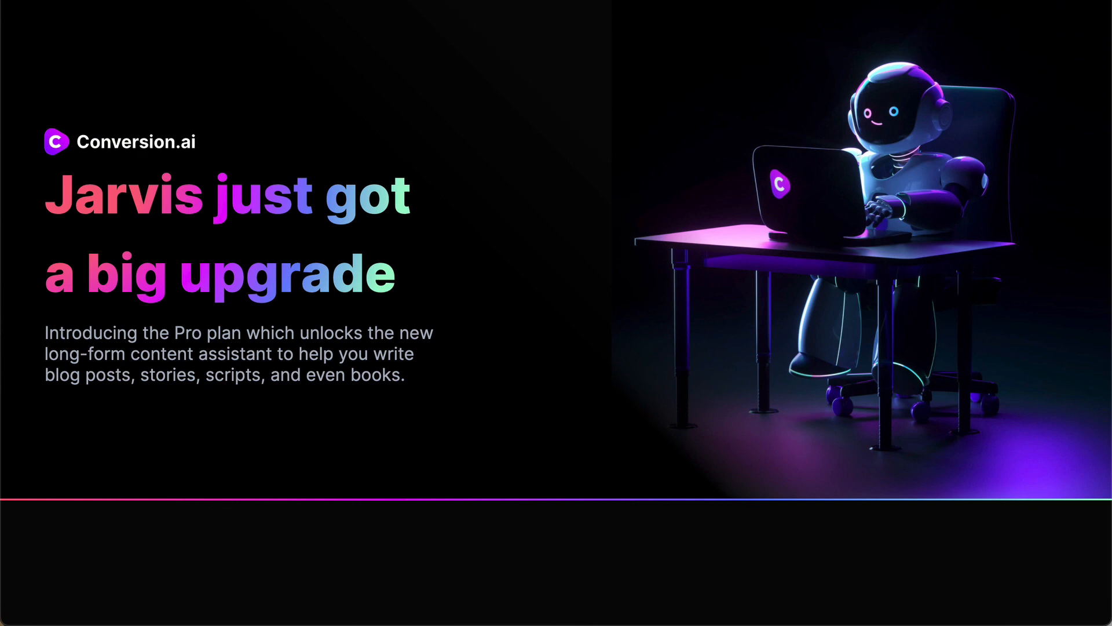
key(Return)
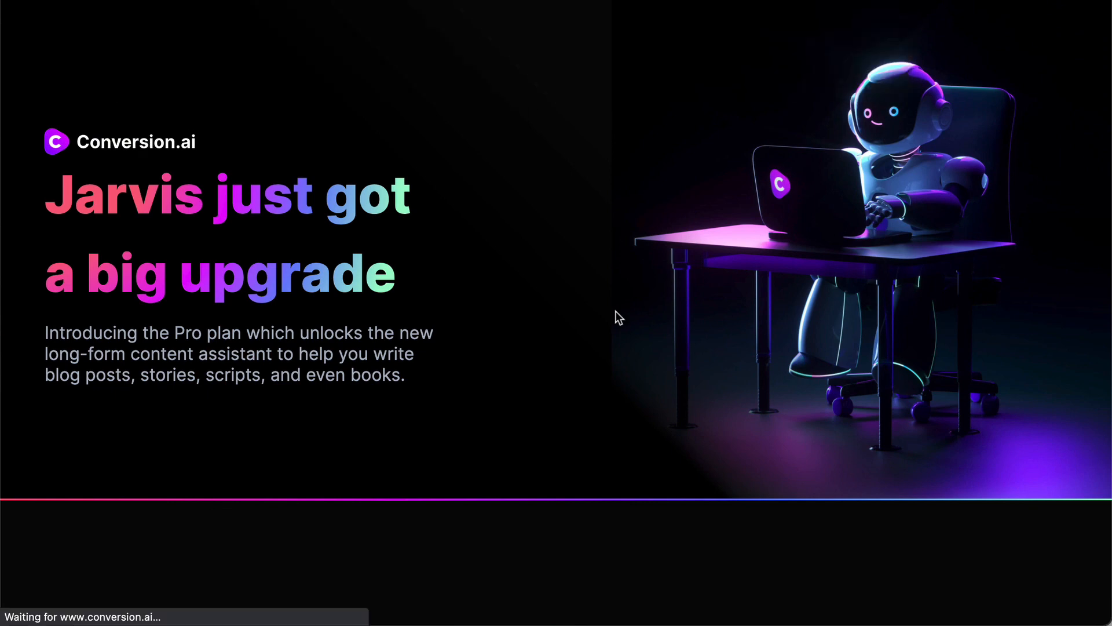
- Look through the homepage for the section promoting the Pro Unlimited plan and its limited seats
scroll(695, 475, down, 5)
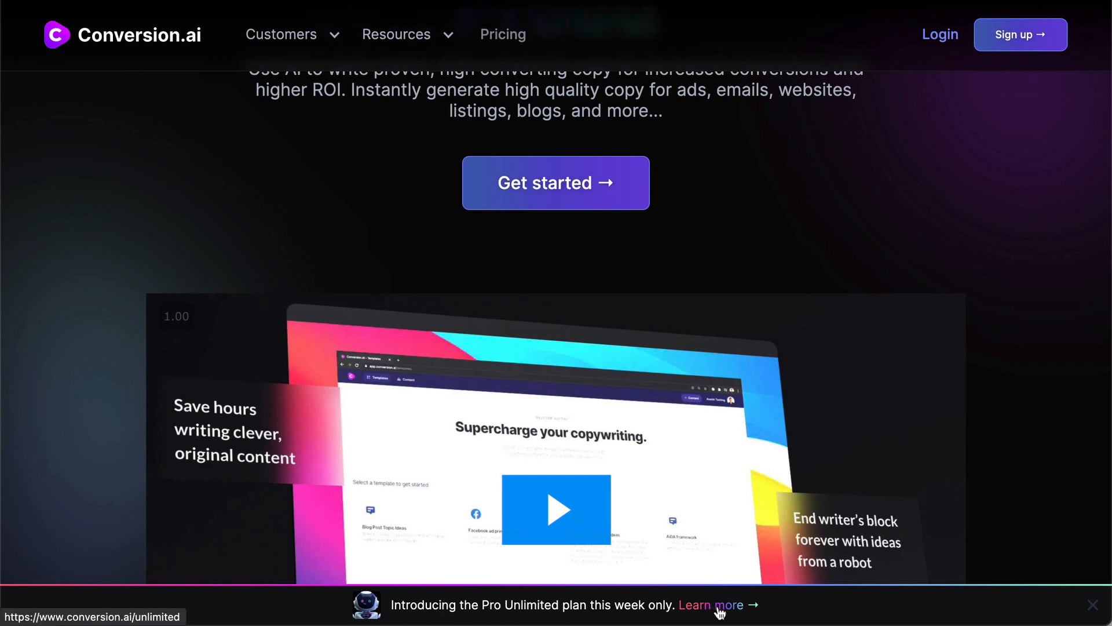
scroll(716, 606, down, 1)
scroll(727, 356, down, 15)
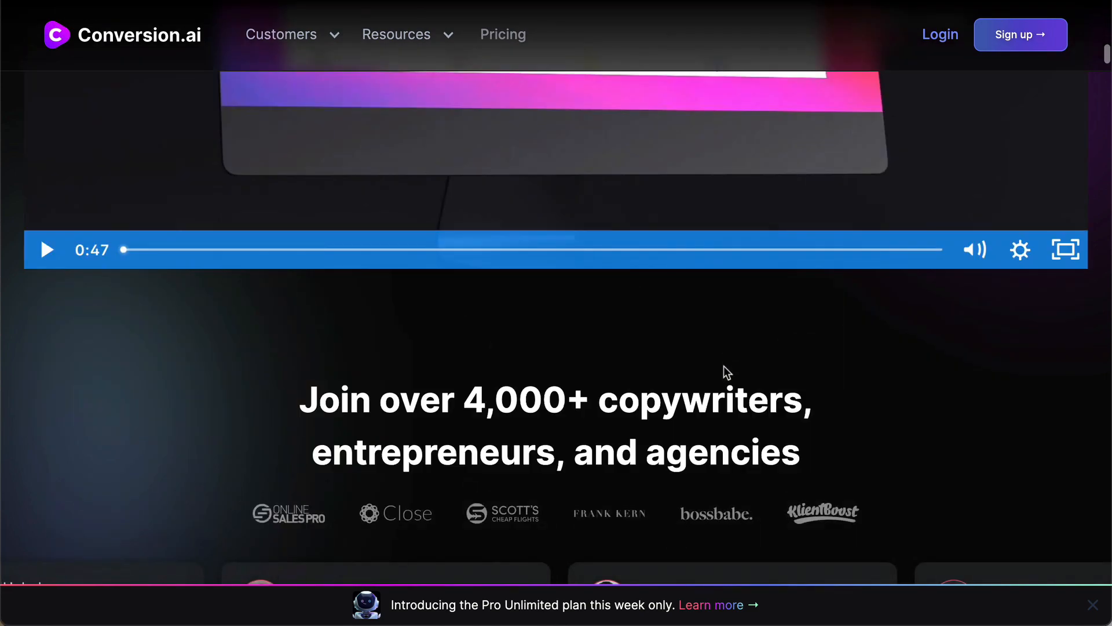
scroll(727, 374, down, 20)
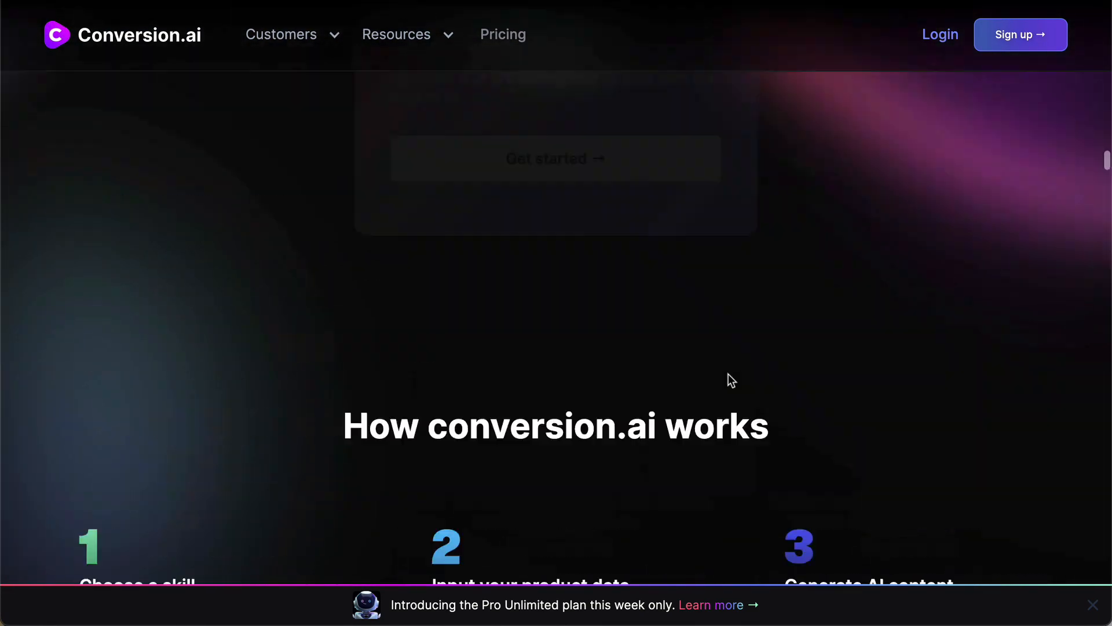
scroll(728, 375, up, 10)
scroll(728, 374, down, 8)
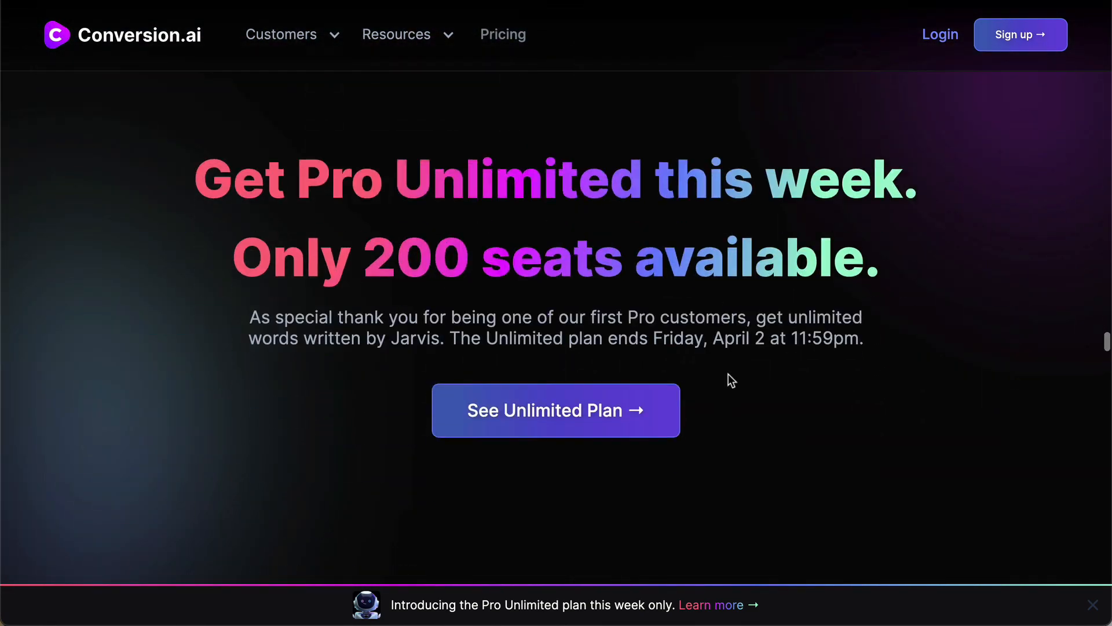
scroll(435, 307, up, 3)
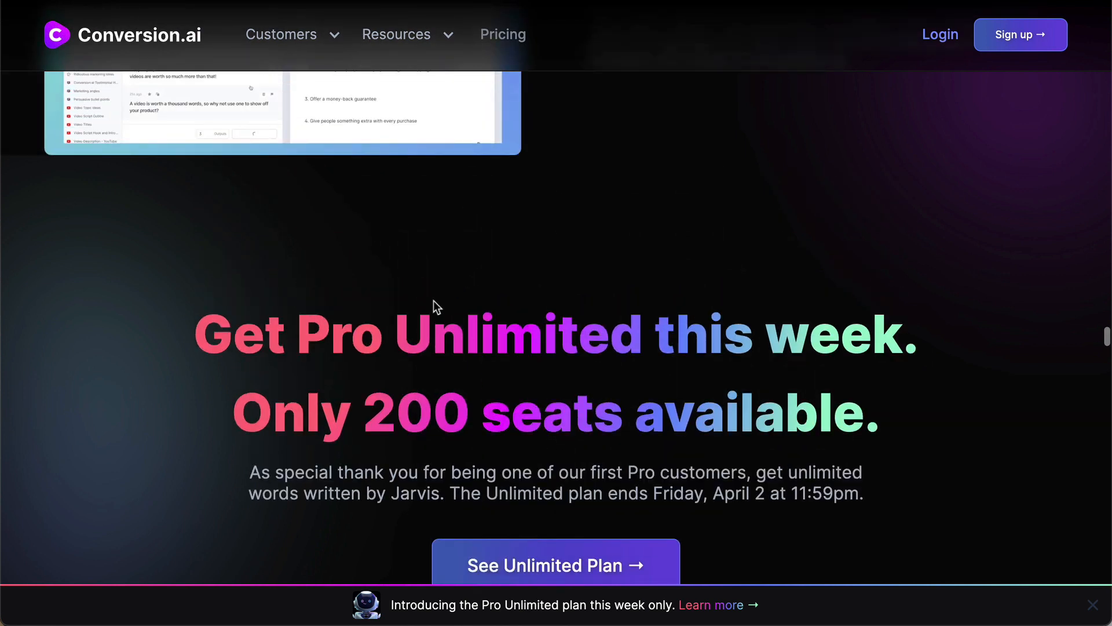
- Highlight the number 200 in the "Only 200 seats available" headline to point it out, and clear the selection
double_click(402, 412)
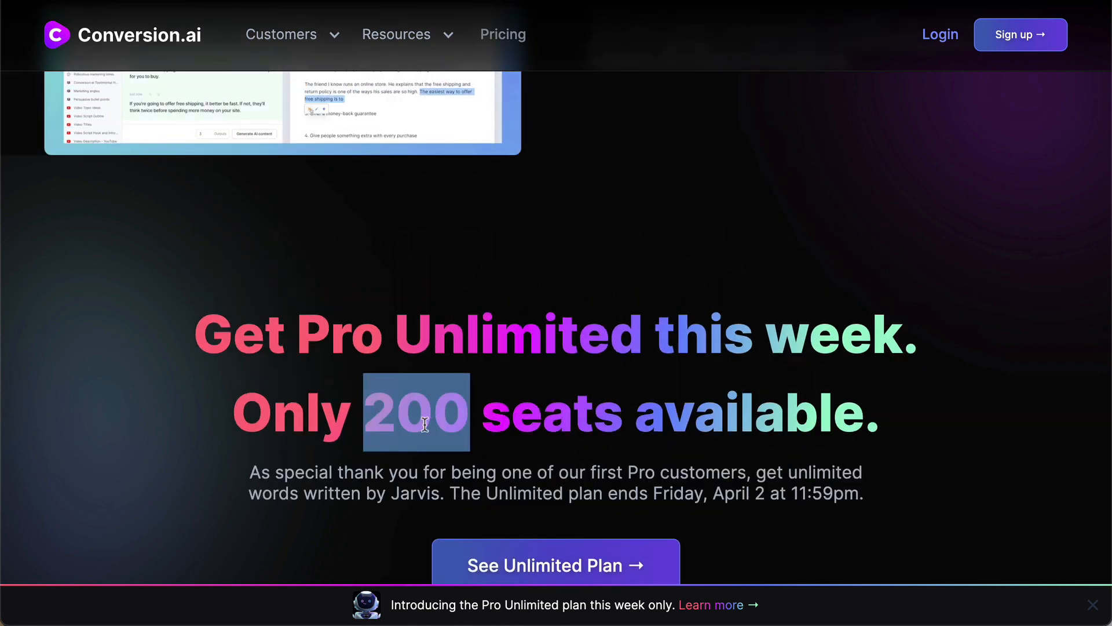
click(395, 416)
scroll(374, 412, up, 1)
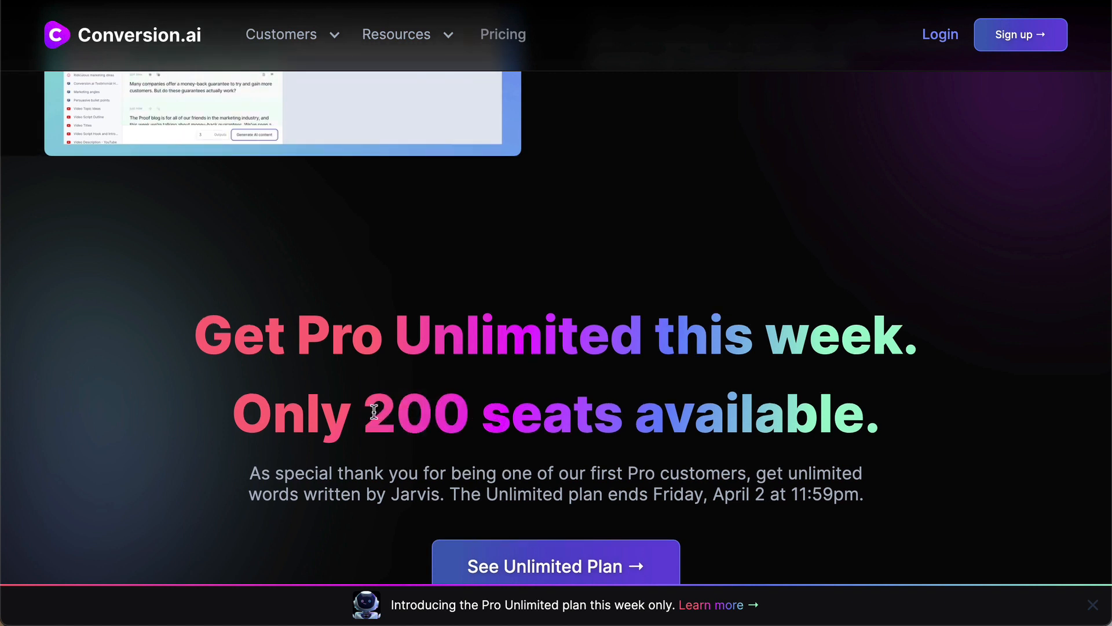
drag(366, 413, 472, 422)
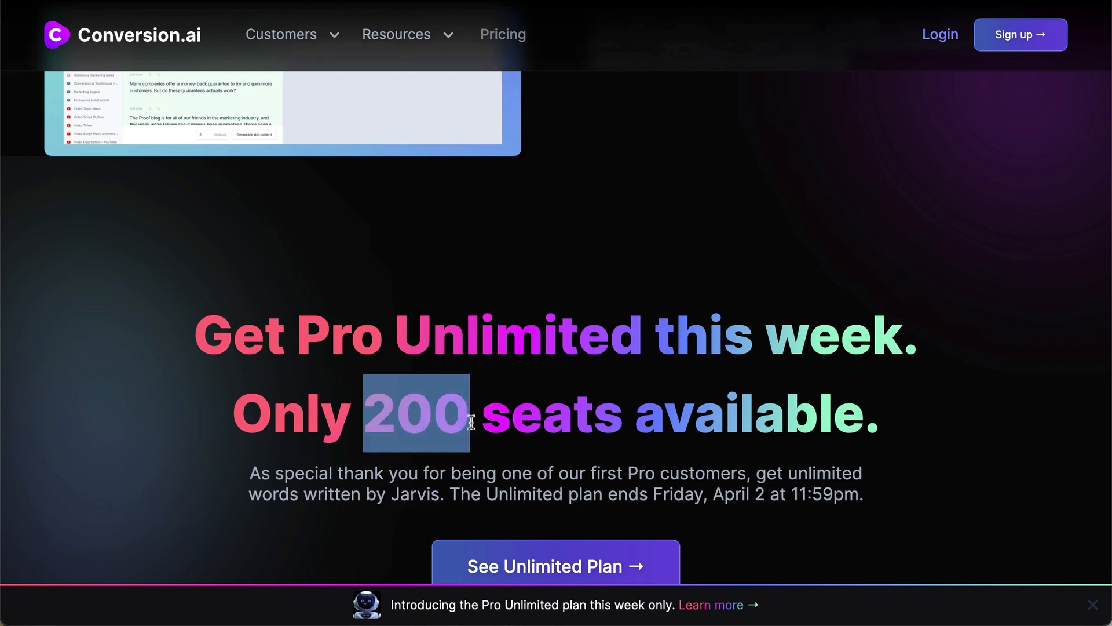
click(399, 420)
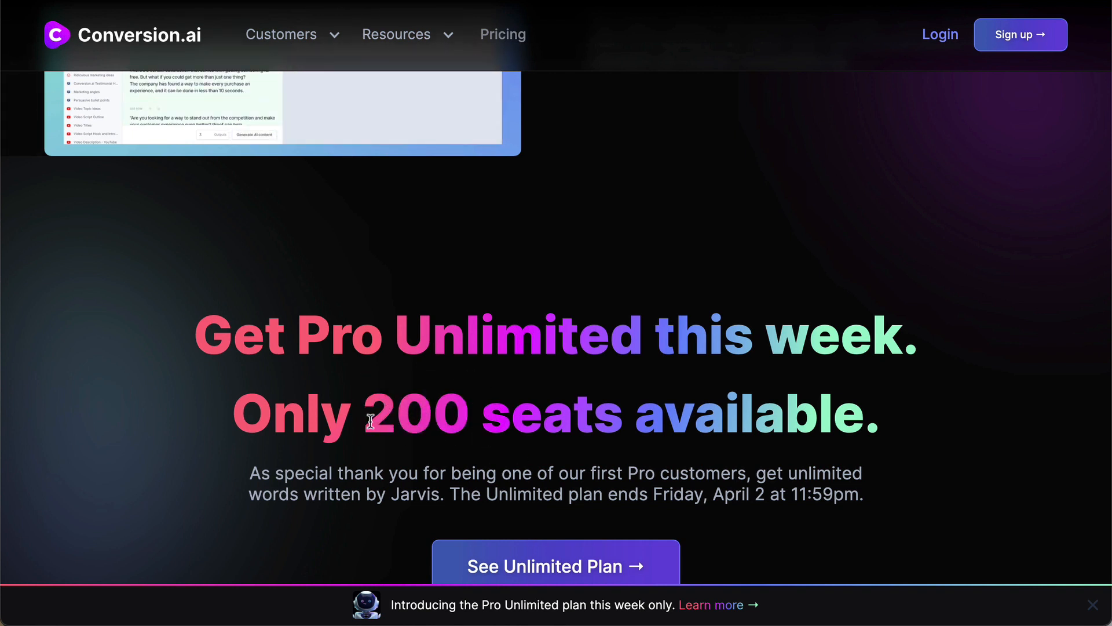
double_click(461, 423)
click(693, 421)
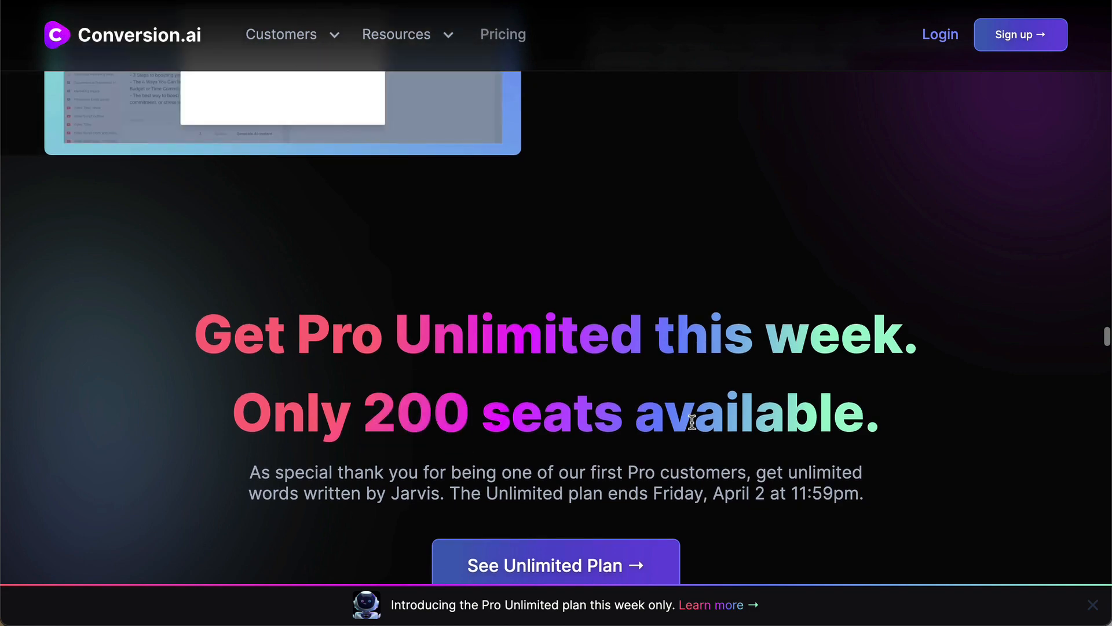
- Find the "Perfect for podcasters..." testimonial among the customer reviews and highlight its title and text
scroll(693, 421, down, 2)
scroll(816, 434, down, 6)
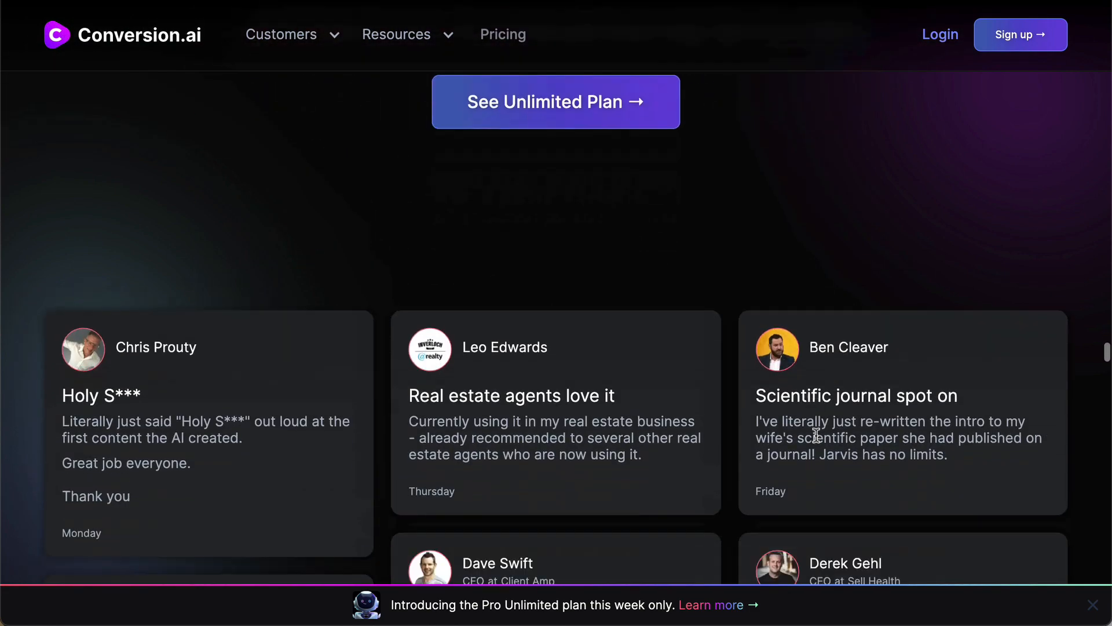
scroll(722, 333, up, 1)
scroll(722, 332, down, 5)
scroll(722, 334, down, 15)
scroll(722, 335, up, 20)
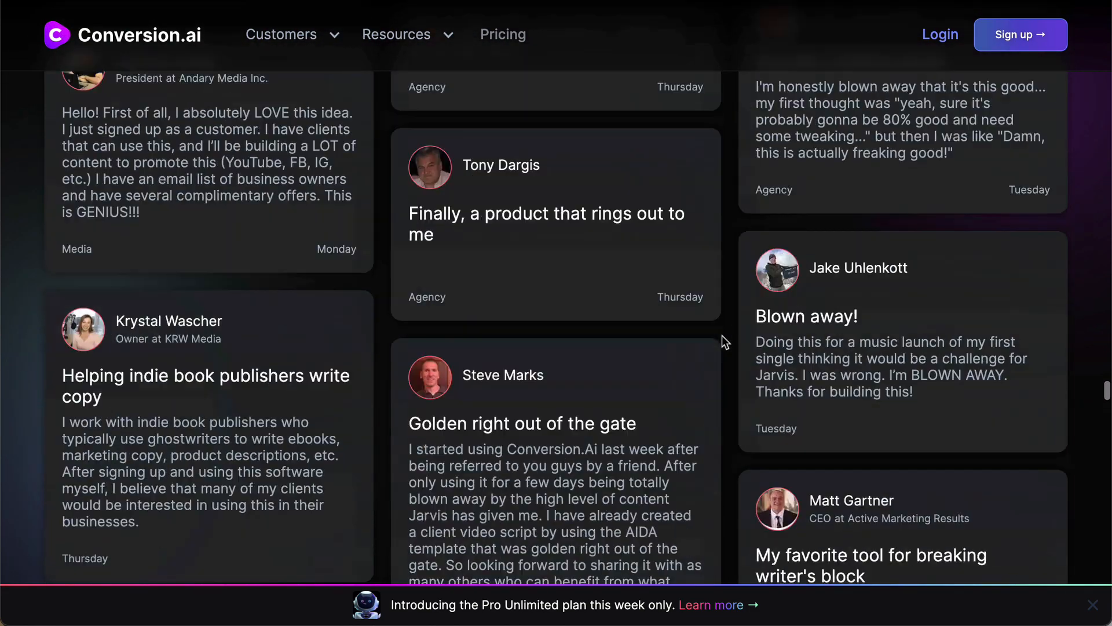
scroll(722, 335, down, 2)
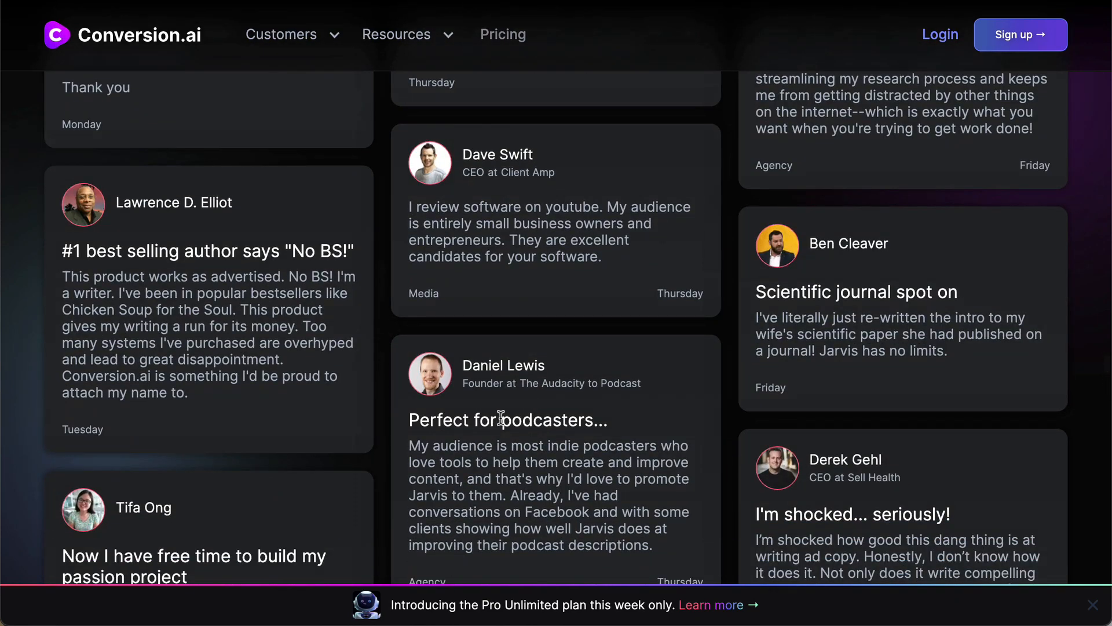
triple_click(430, 423)
drag(431, 423, 606, 511)
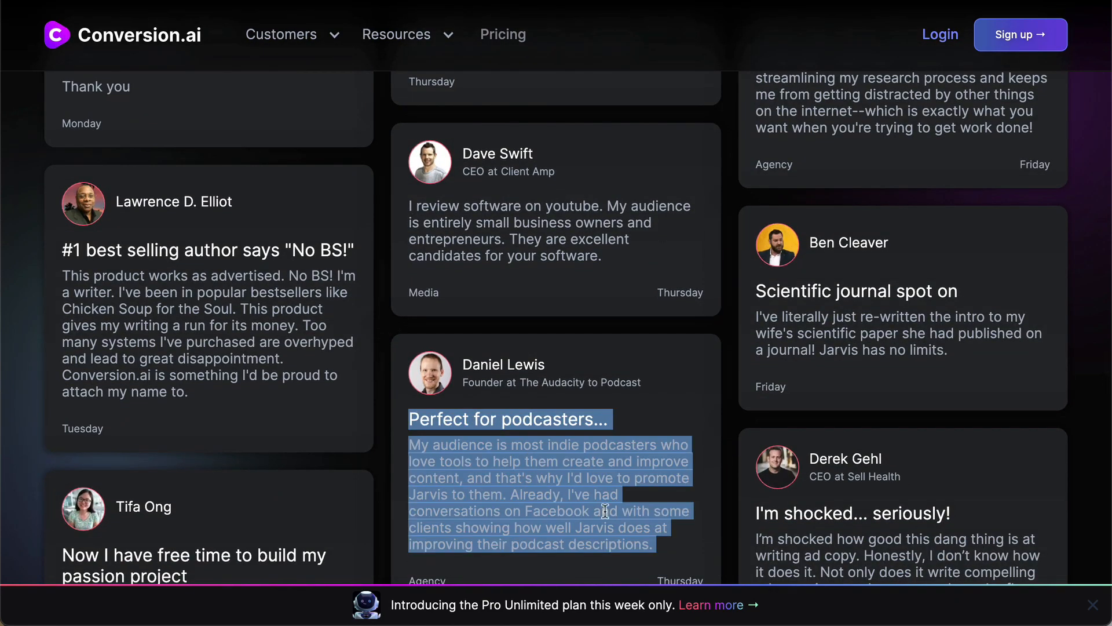
- Look through the remaining customer testimonials to the end of the homepage and return to its opening headline
scroll(534, 392, down, 15)
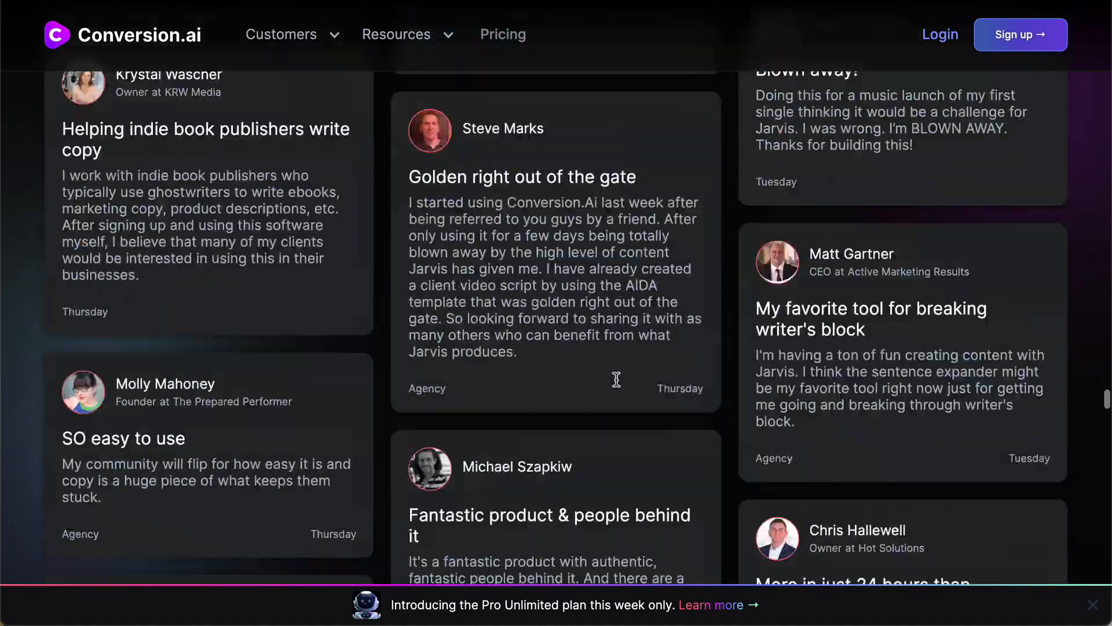
scroll(621, 389, down, 15)
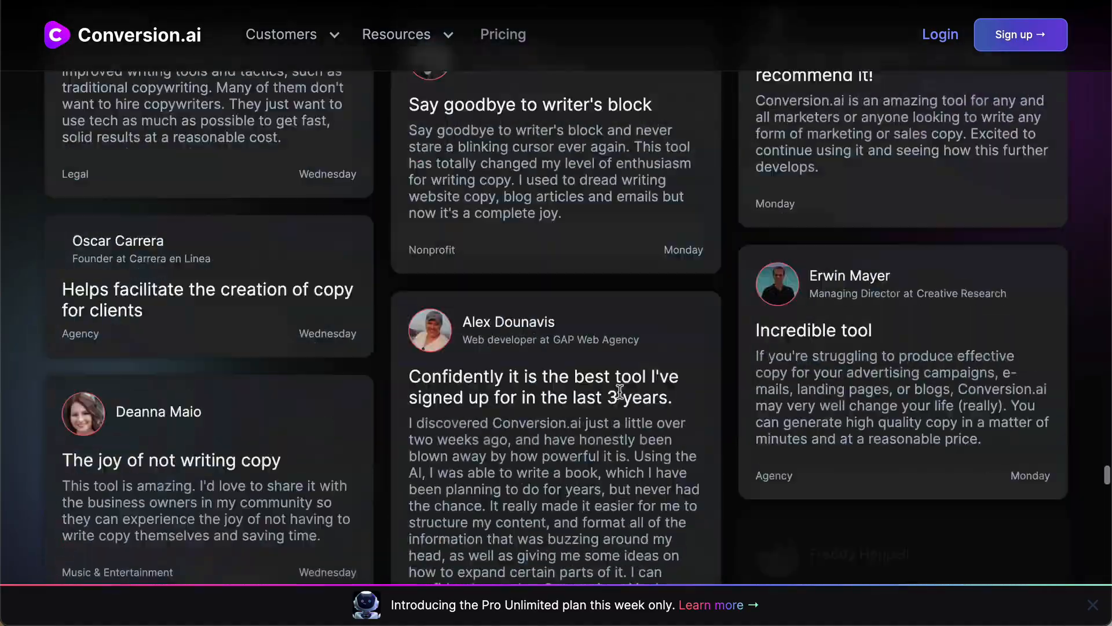
scroll(619, 393, down, 15)
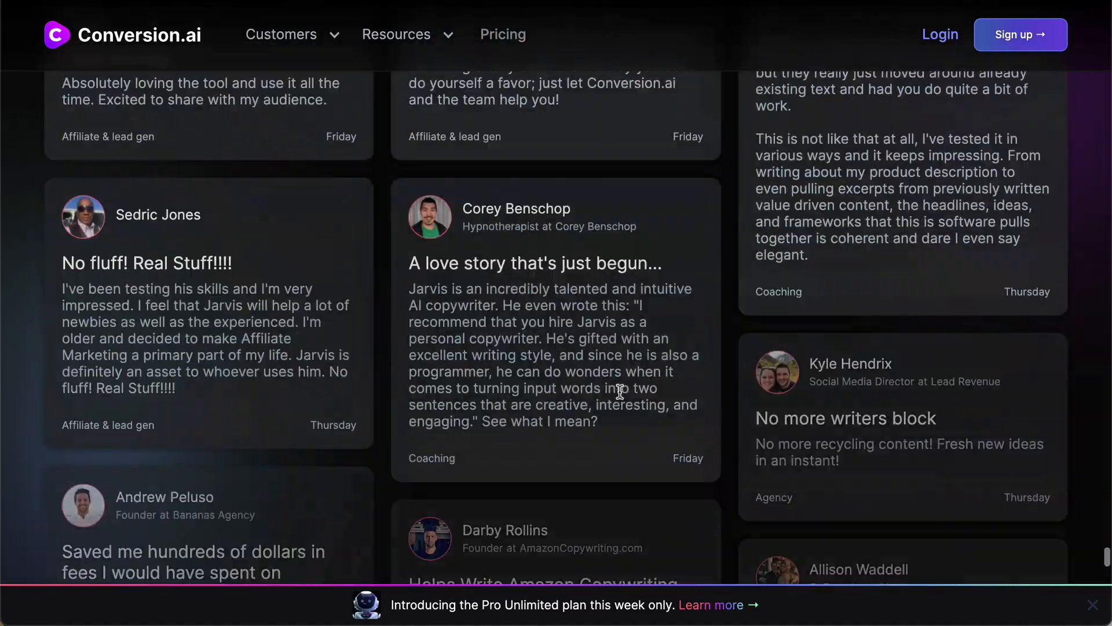
scroll(619, 400, down, 15)
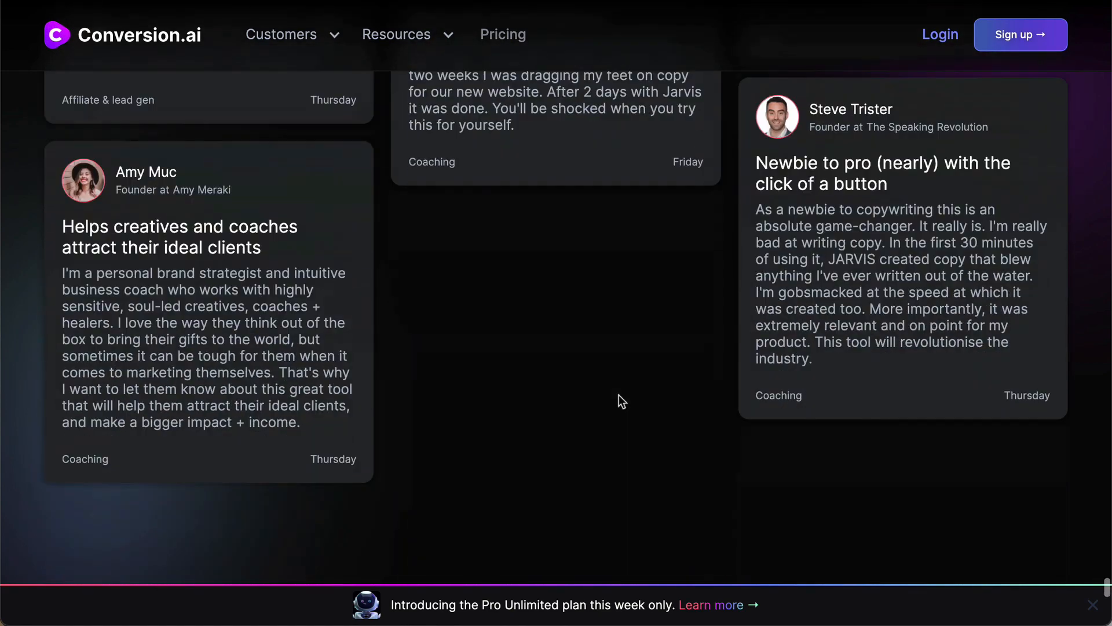
scroll(618, 394, down, 14)
scroll(619, 394, up, 13)
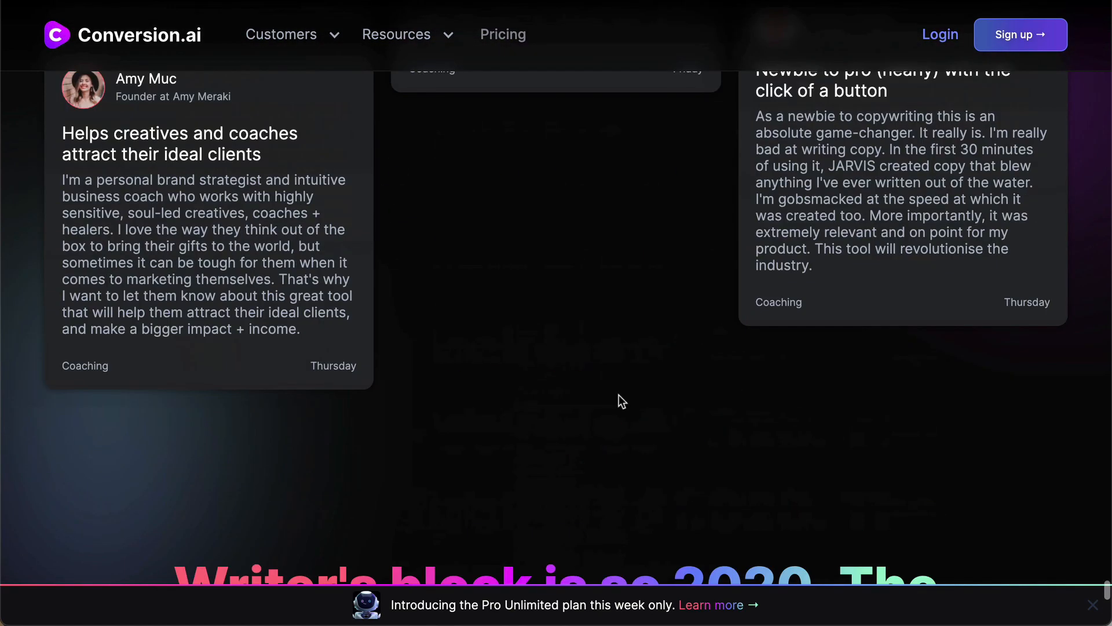
scroll(618, 395, down, 1)
scroll(619, 395, down, 7)
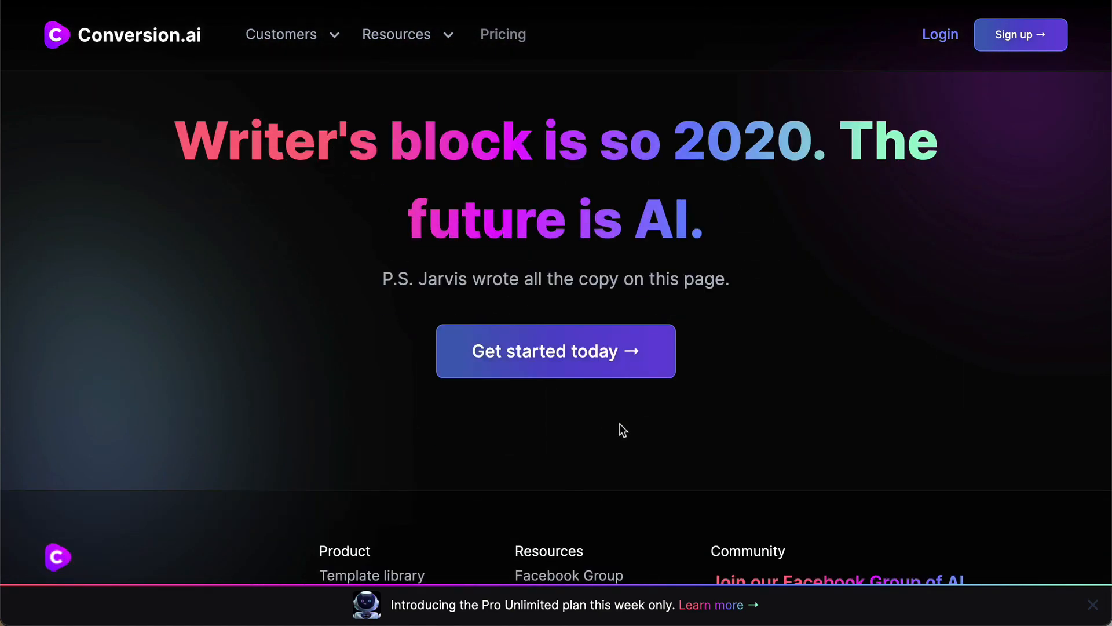
scroll(606, 435, up, 20)
scroll(603, 429, up, 10)
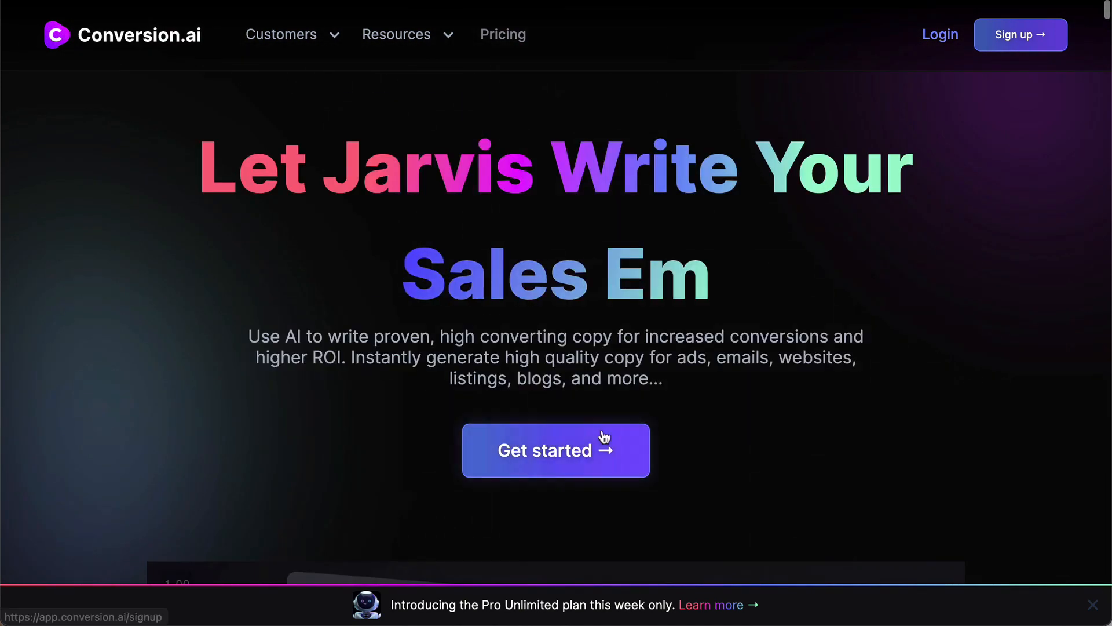